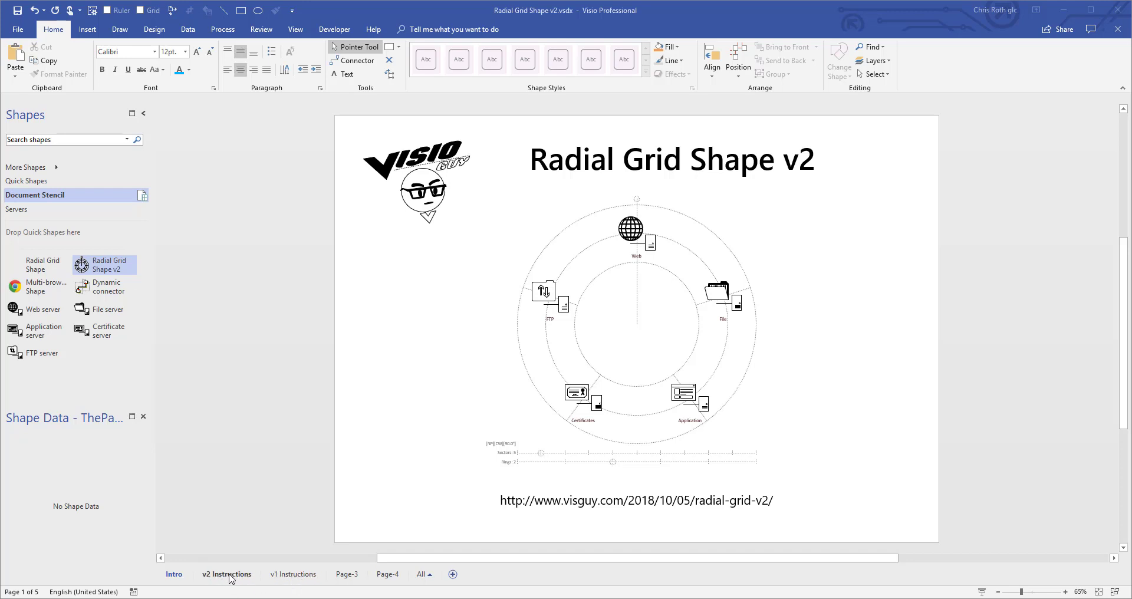
Step: Show the v1 Instructions page, then move on to the v2 Instructions page
{"action": "left_click", "coordinate": [295, 574]}
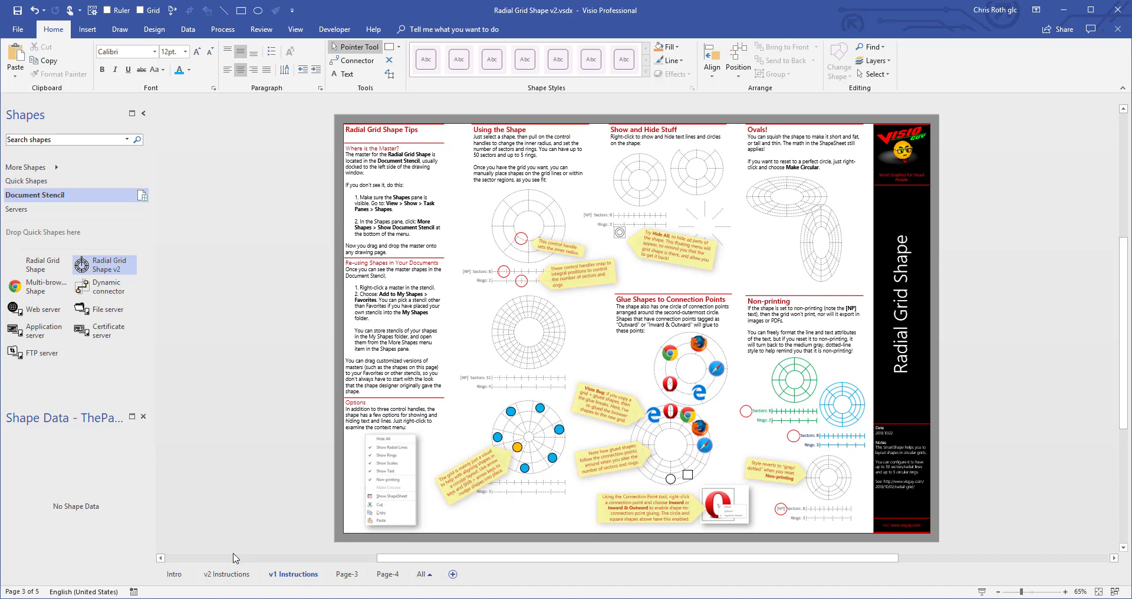
{"action": "left_click", "coordinate": [231, 575]}
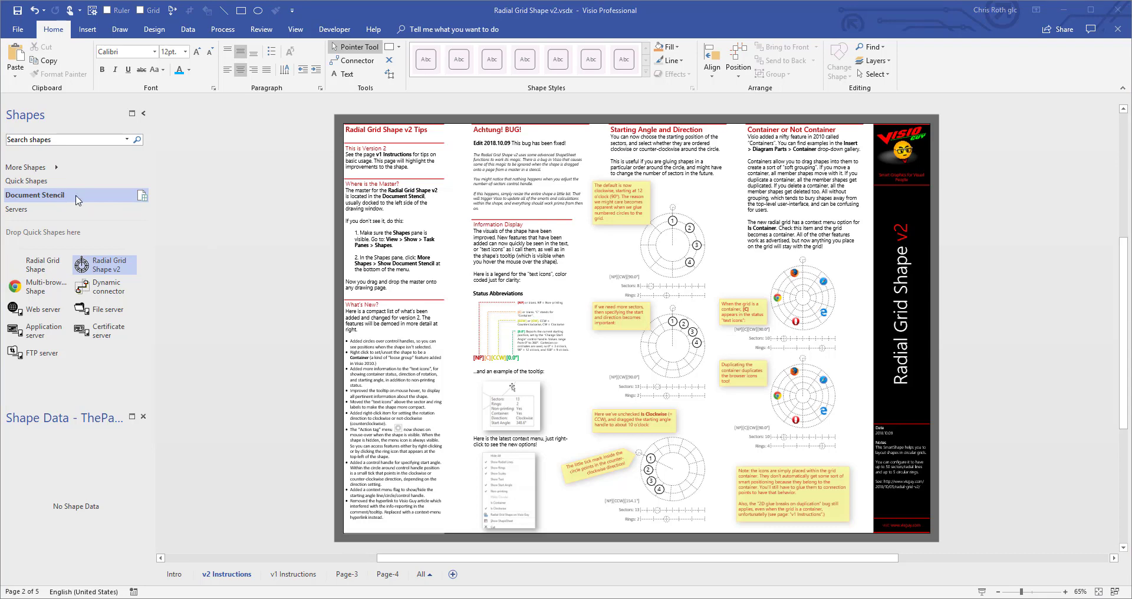
Step: Add the Radial Grid Shape v2 master to My Shapes
{"action": "left_click", "coordinate": [55, 167]}
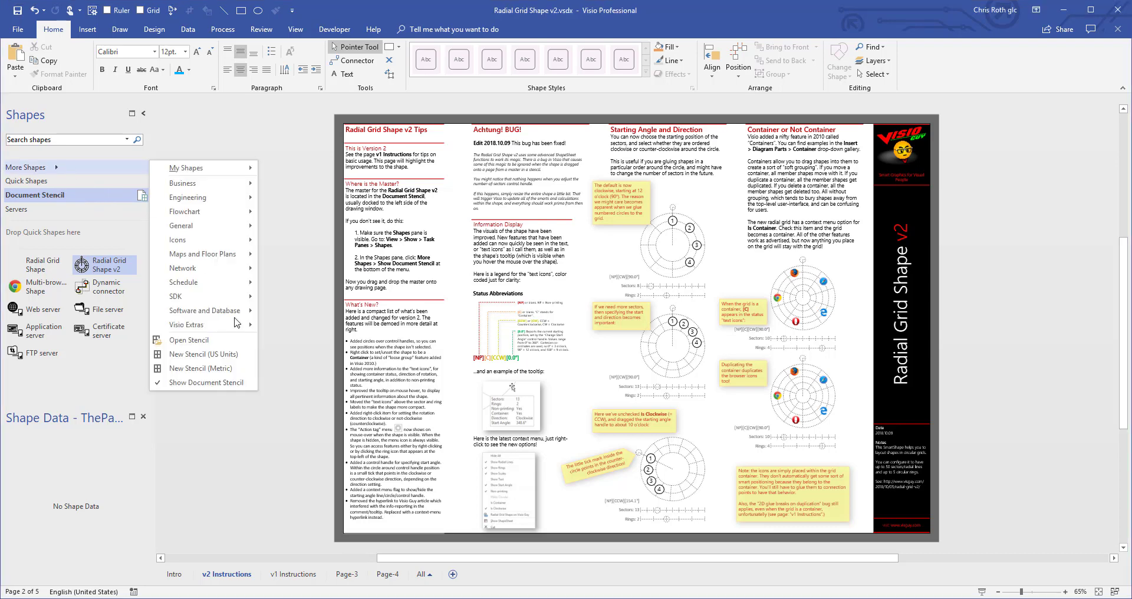
{"action": "left_click", "coordinate": [298, 285]}
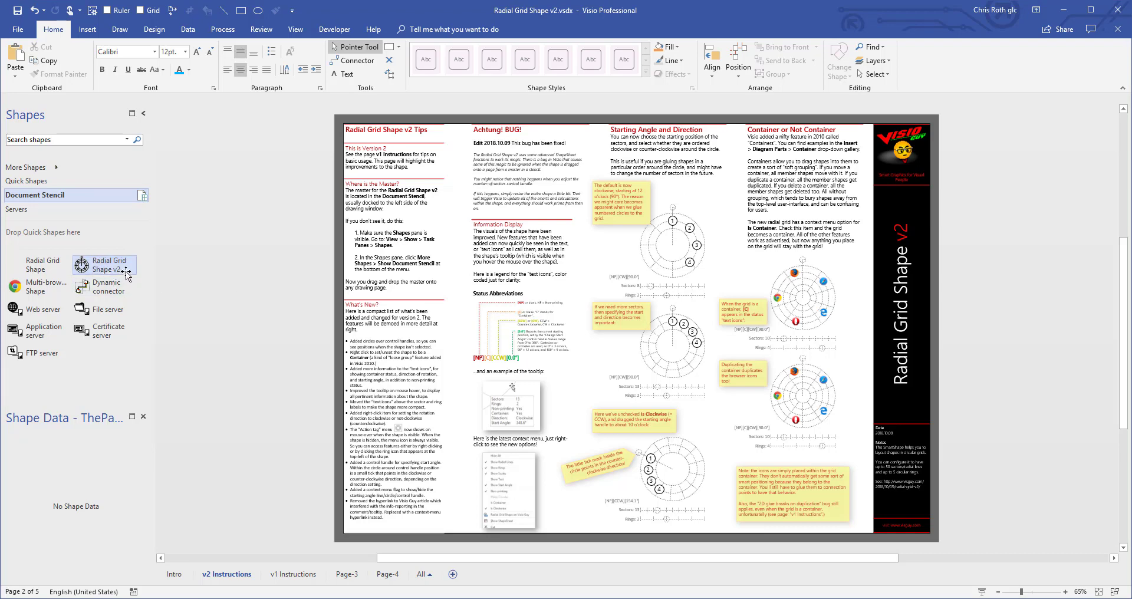
{"action": "right_click", "coordinate": [81, 264]}
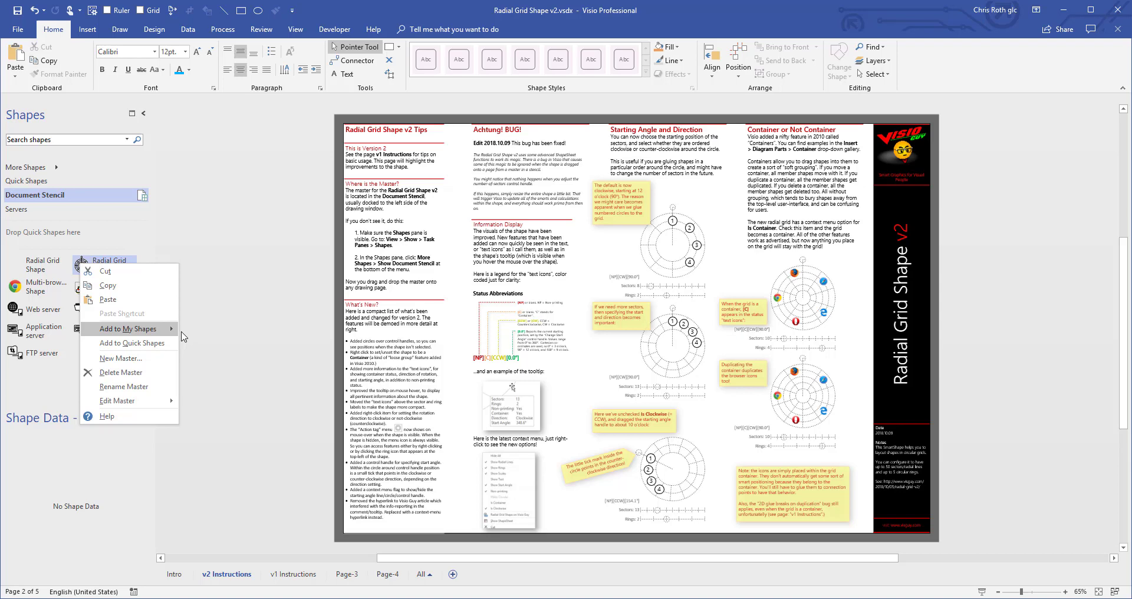
{"action": "left_click", "coordinate": [250, 276]}
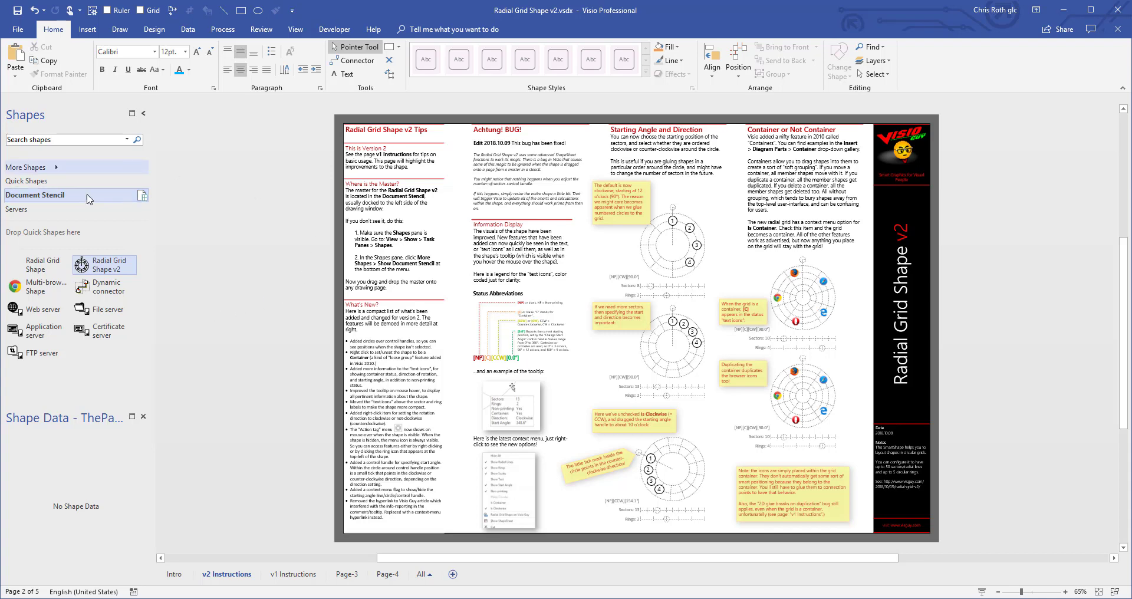
Step: Check More Shapes > My Shapes, then go to Page-3 with the loose server icons
{"action": "left_click", "coordinate": [69, 171]}
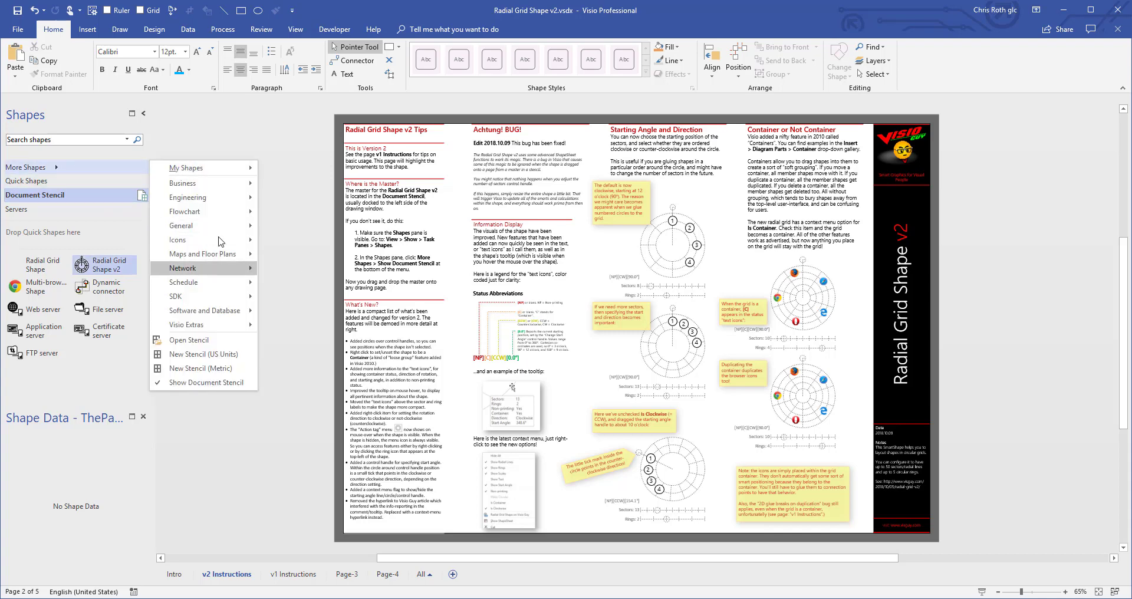
{"action": "mouse_move", "coordinate": [213, 175]}
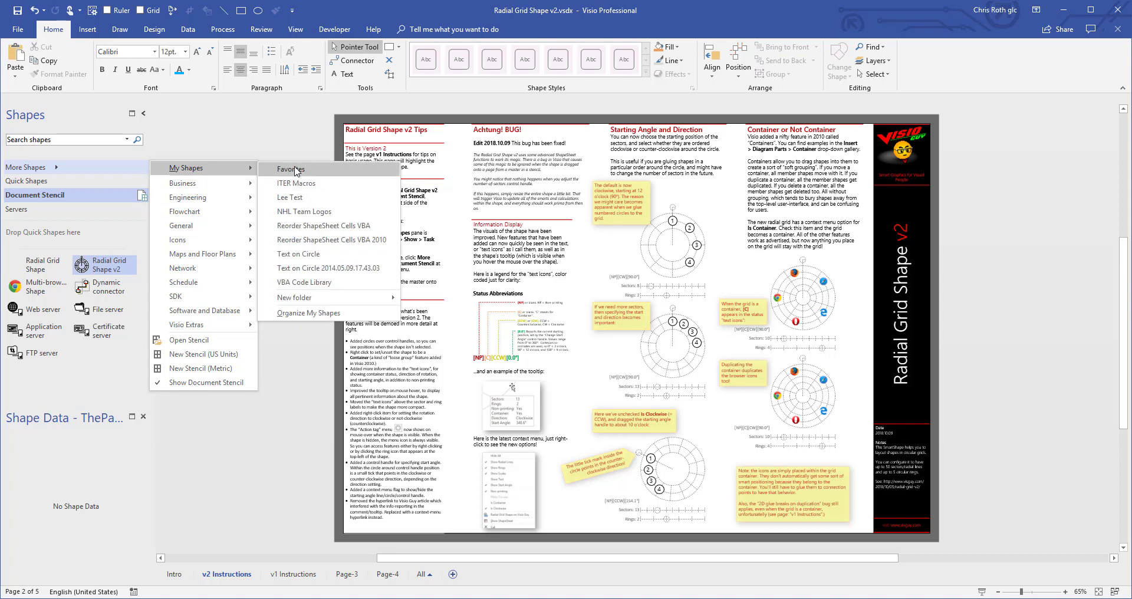
{"action": "left_click", "coordinate": [38, 260]}
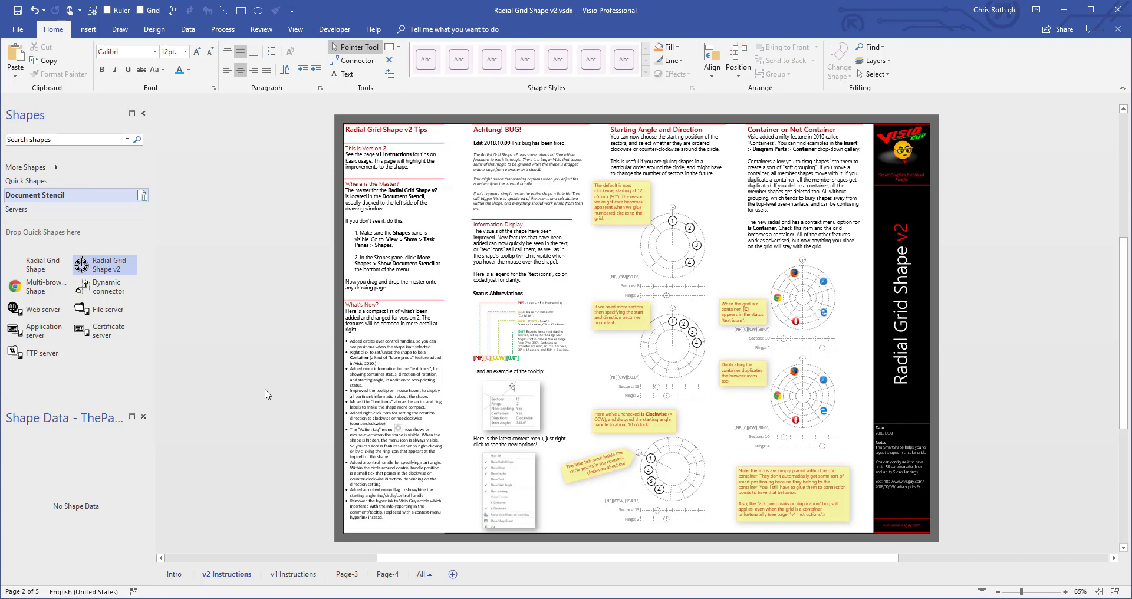
{"action": "left_click", "coordinate": [346, 575]}
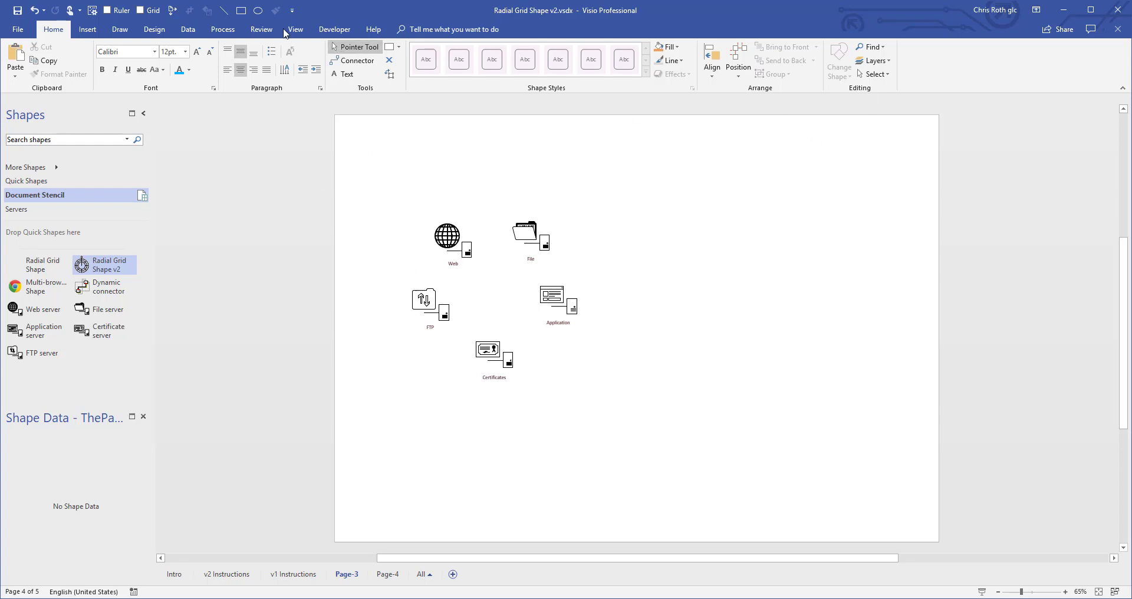
Step: Preview the Design tab's Re-Layout Page options and dismiss them without applying any
{"action": "left_click", "coordinate": [154, 31]}
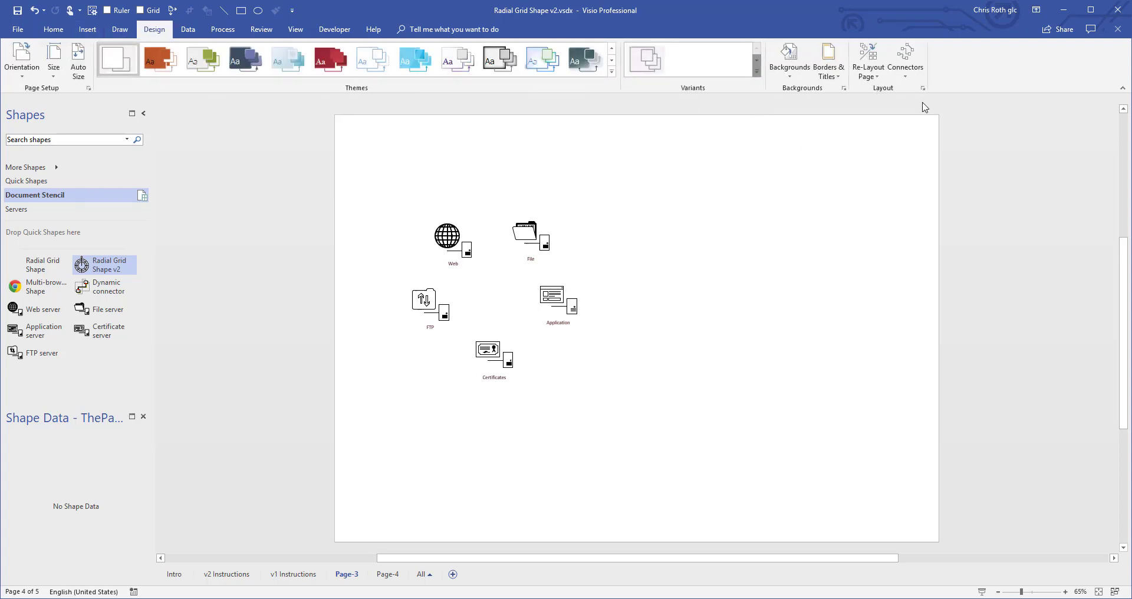
{"action": "left_click", "coordinate": [868, 69]}
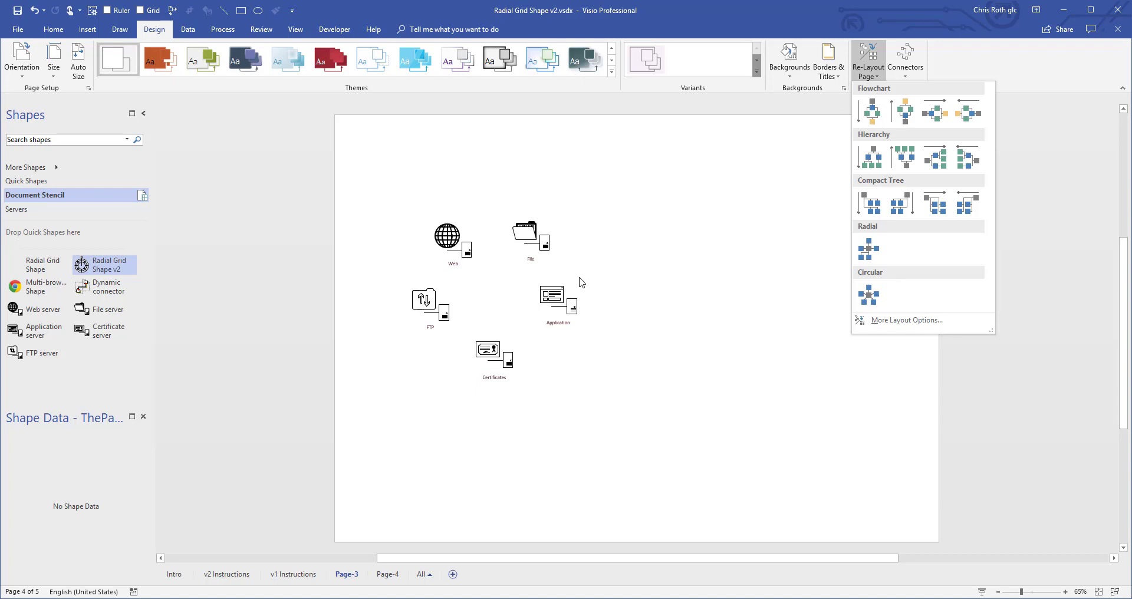
{"action": "key", "text": "Escape"}
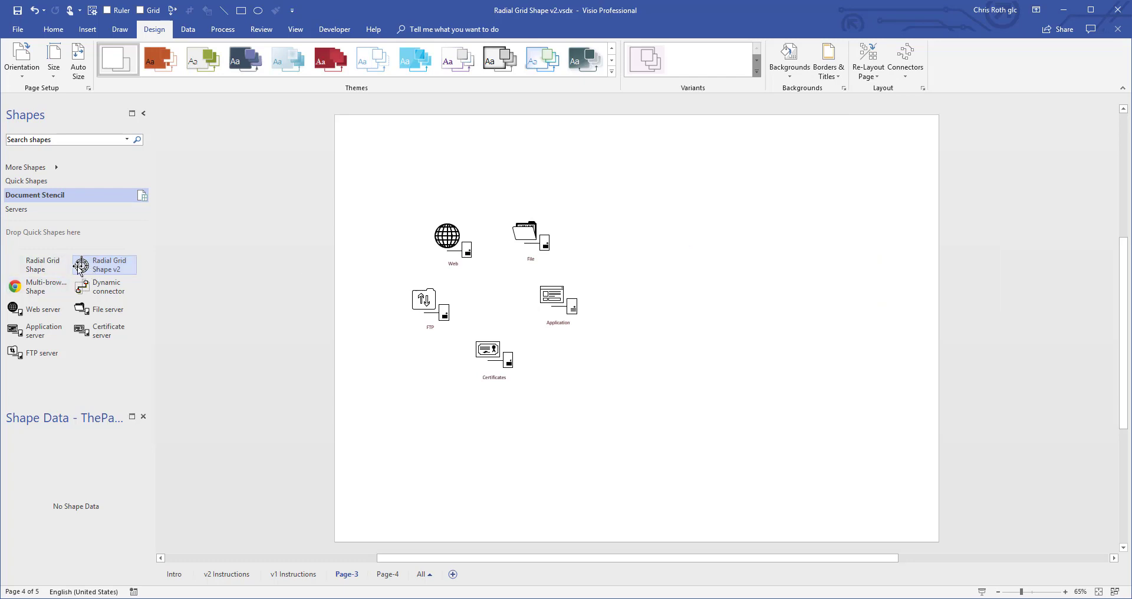
Step: Drop a Radial Grid Shape v2 right of the server icons and set it to 16 sectors
{"action": "left_click_drag", "start_coordinate": [80, 268], "coordinate": [713, 301]}
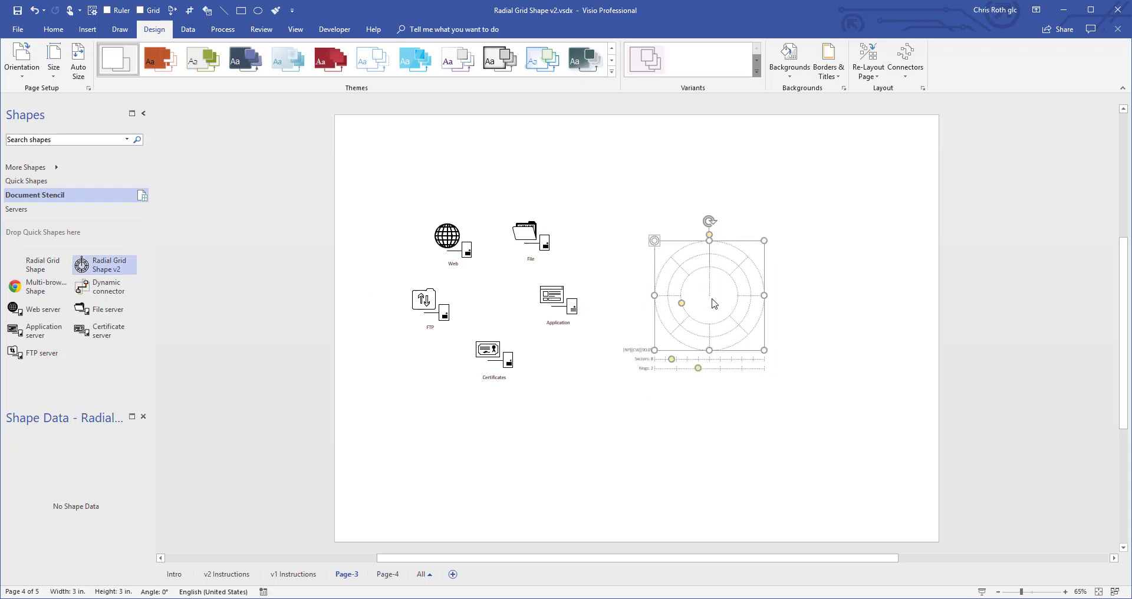
{"action": "left_click", "coordinate": [730, 346], "text": "ctrl+shift"}
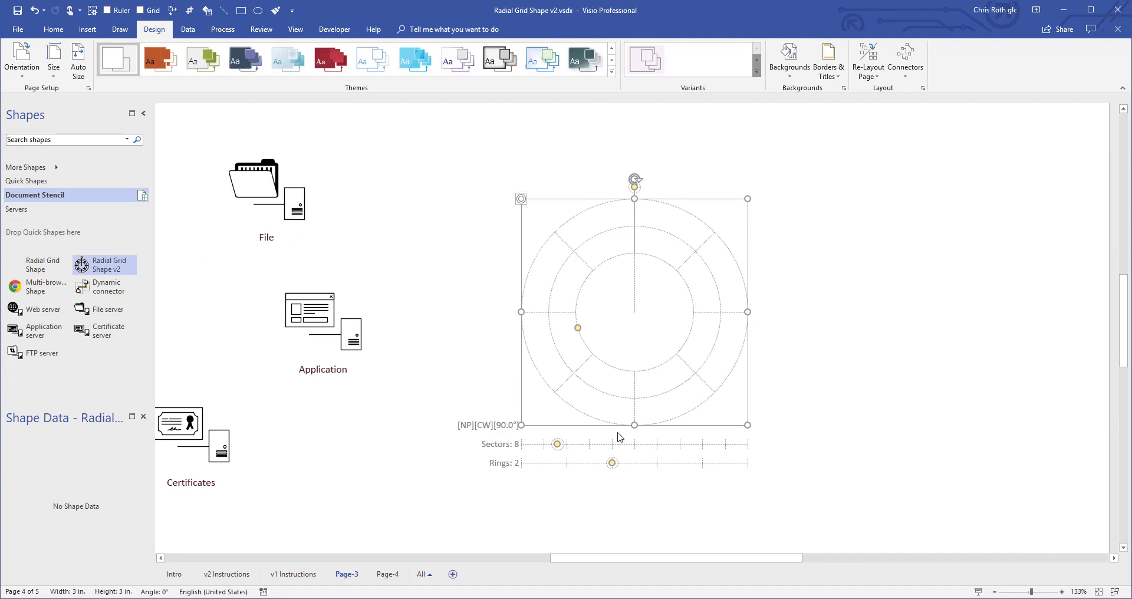
{"action": "left_click_drag", "start_coordinate": [557, 444], "coordinate": [594, 444]}
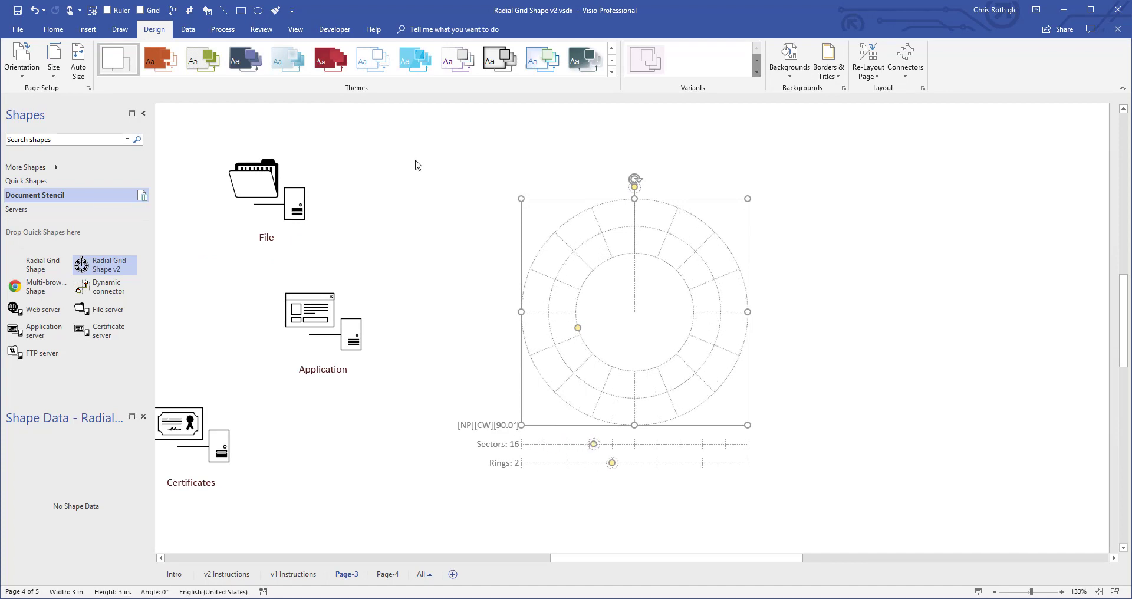
Step: Make the grid lines blue with a 2¼ pt weight
{"action": "left_click", "coordinate": [58, 29]}
{"action": "left_click", "coordinate": [684, 62]}
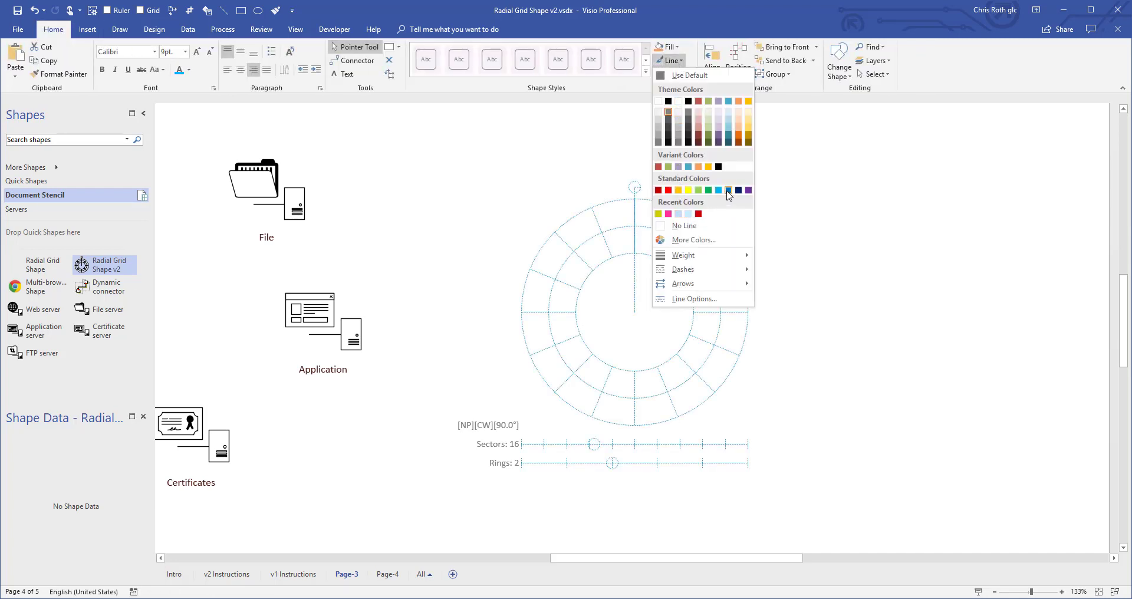
{"action": "left_click", "coordinate": [729, 190]}
{"action": "left_click", "coordinate": [671, 60]}
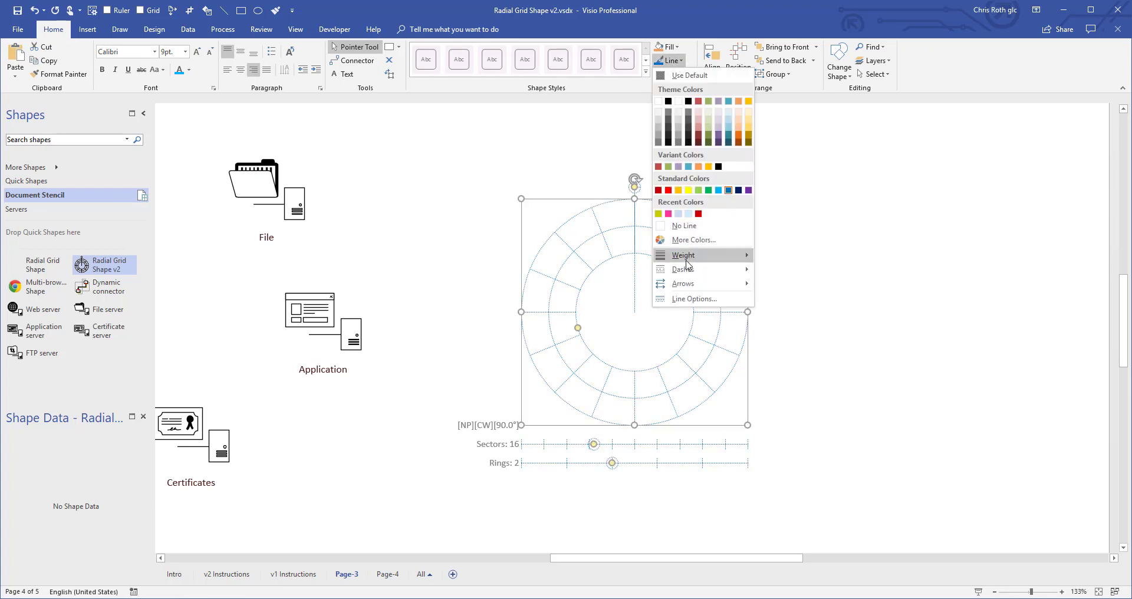
{"action": "mouse_move", "coordinate": [686, 260]}
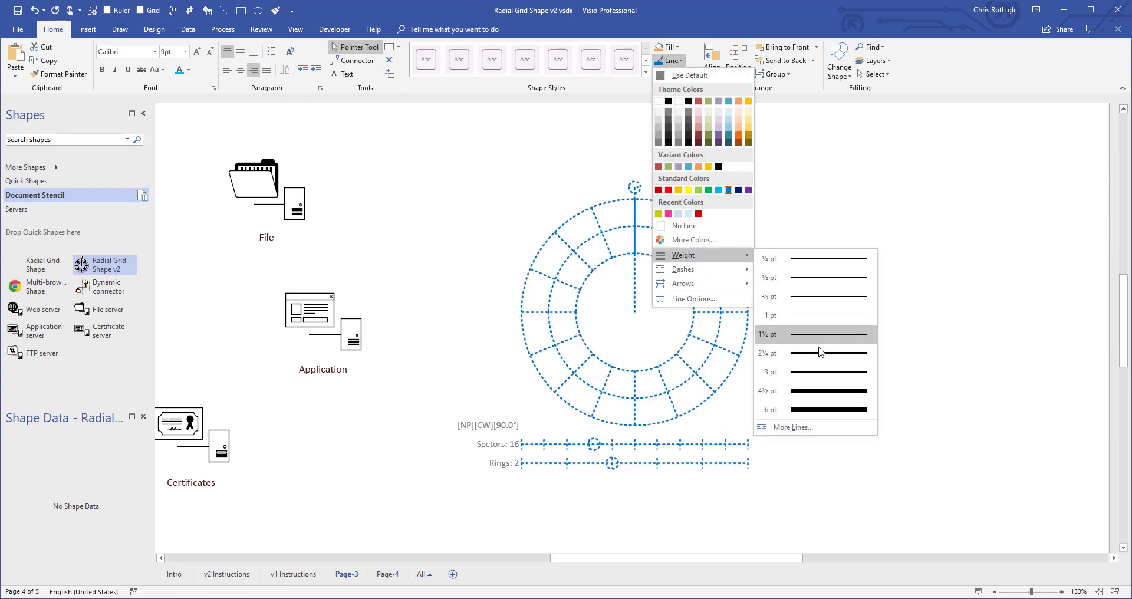
{"action": "left_click", "coordinate": [820, 352]}
{"action": "left_click", "coordinate": [843, 364]}
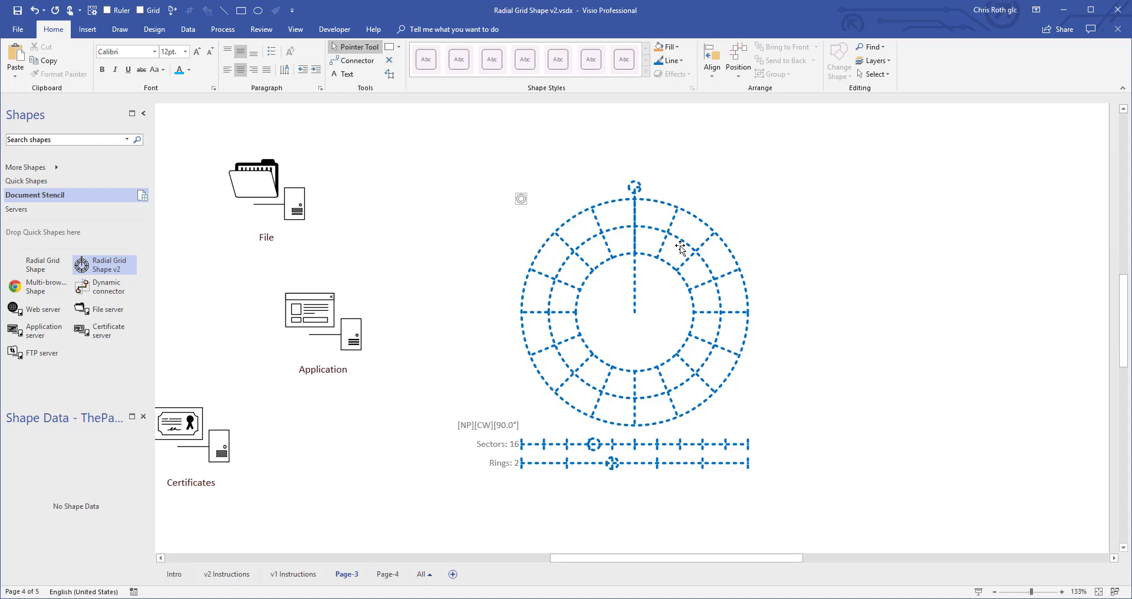
{"action": "left_click", "coordinate": [634, 257]}
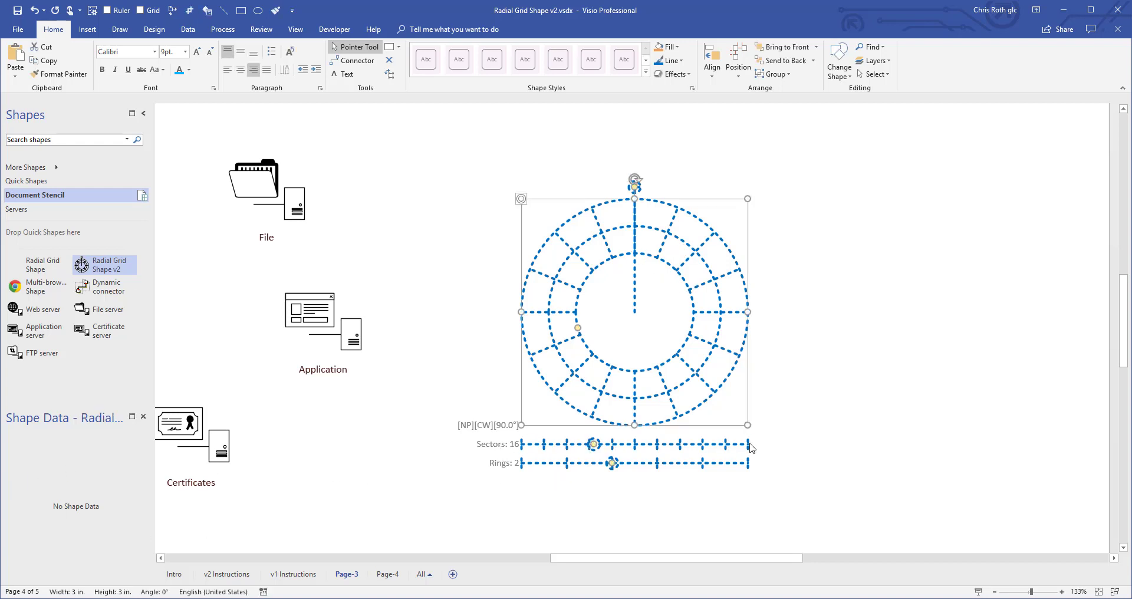
Step: Try 21 sectors and 3 rings, enlarge the grid to 4.125 in. and reposition it
{"action": "left_click_drag", "start_coordinate": [593, 444], "coordinate": [657, 462]}
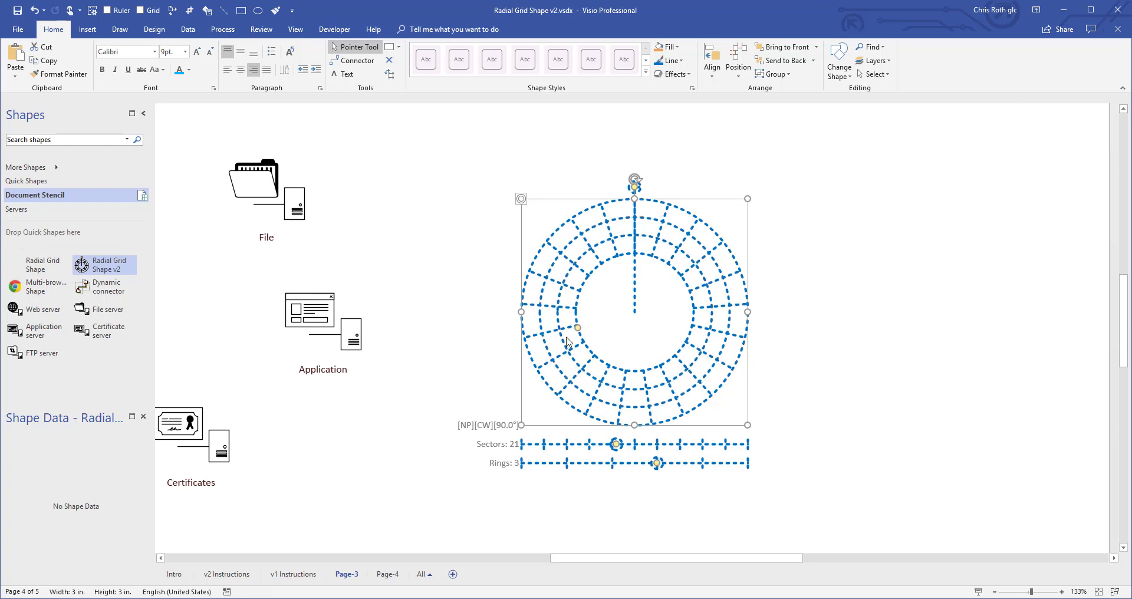
{"action": "left_click_drag", "start_coordinate": [578, 330], "coordinate": [591, 330]}
{"action": "left_click_drag", "start_coordinate": [748, 198], "coordinate": [832, 113]}
{"action": "left_click_drag", "start_coordinate": [689, 333], "coordinate": [638, 367]}
{"action": "left_click_drag", "start_coordinate": [564, 329], "coordinate": [549, 336]}
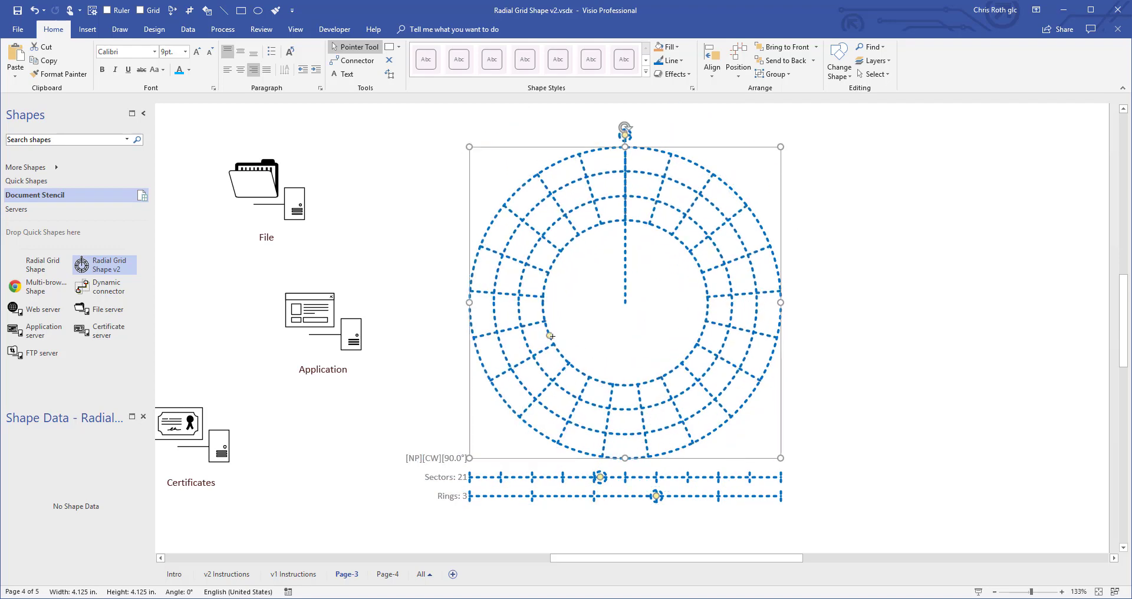
Step: Move the Application icon closer, then reduce the grid to 5 sectors and 1 ring
{"action": "left_click", "coordinate": [366, 259]}
{"action": "left_click_drag", "start_coordinate": [329, 323], "coordinate": [367, 286]}
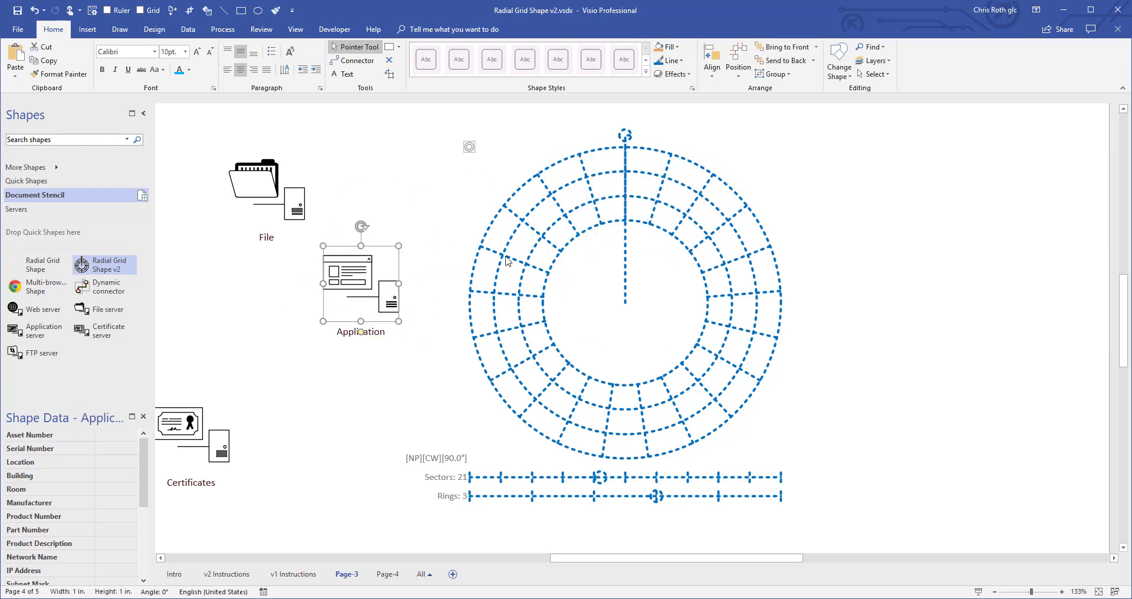
{"action": "left_click", "coordinate": [584, 379]}
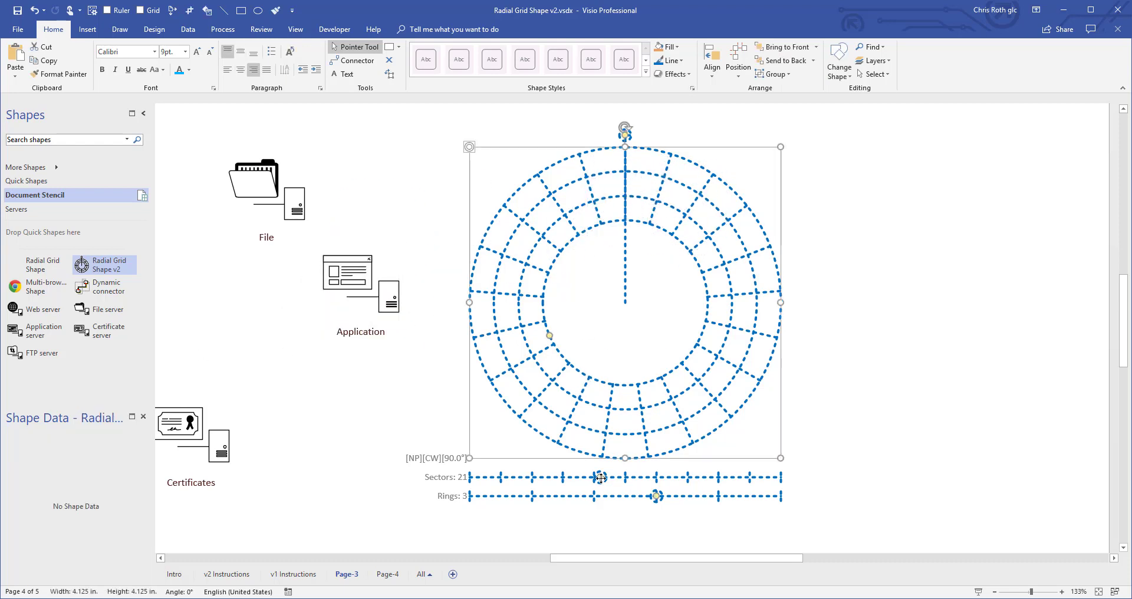
{"action": "left_click_drag", "start_coordinate": [600, 477], "coordinate": [497, 482]}
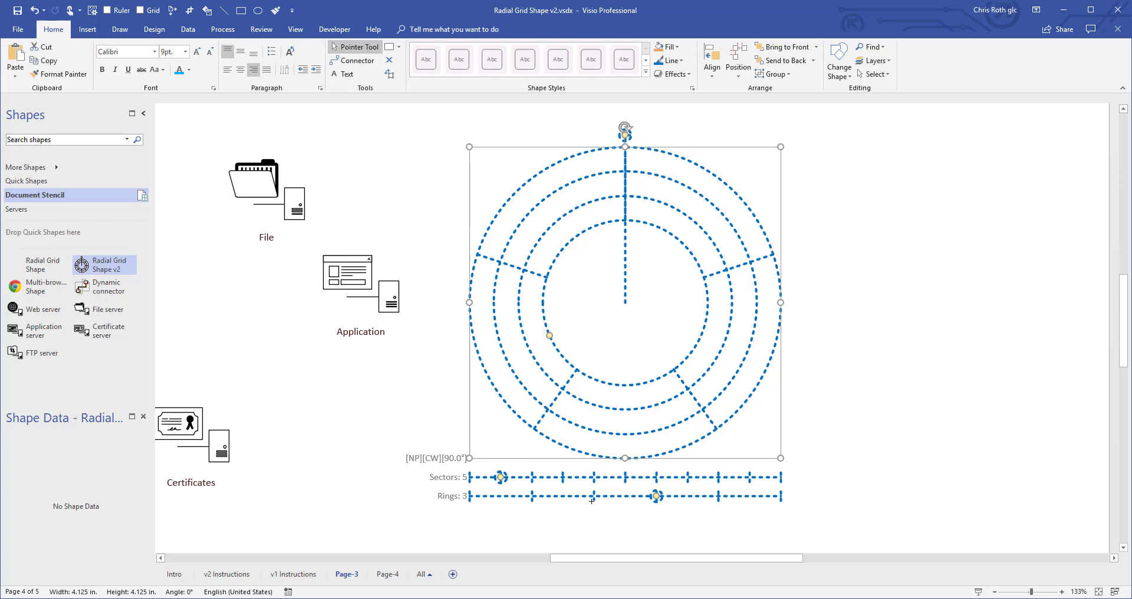
{"action": "left_click_drag", "start_coordinate": [655, 497], "coordinate": [532, 495]}
Step: Glue the Application, File, Certificates, Web and FTP servers into the grid's five sectors
{"action": "left_click", "coordinate": [329, 388]}
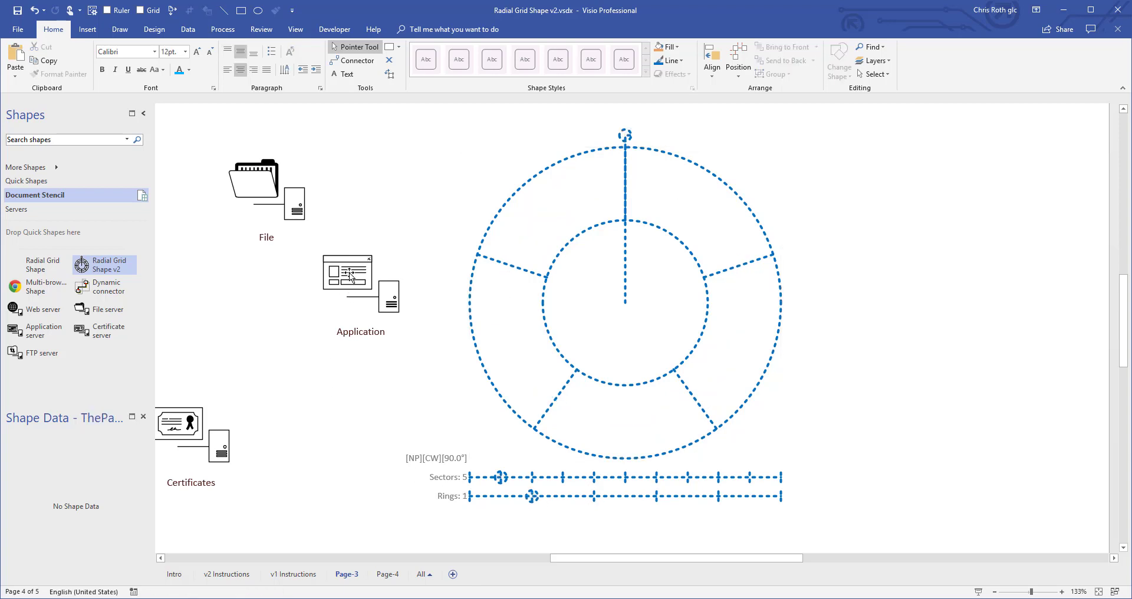
{"action": "left_click_drag", "start_coordinate": [347, 275], "coordinate": [554, 209]}
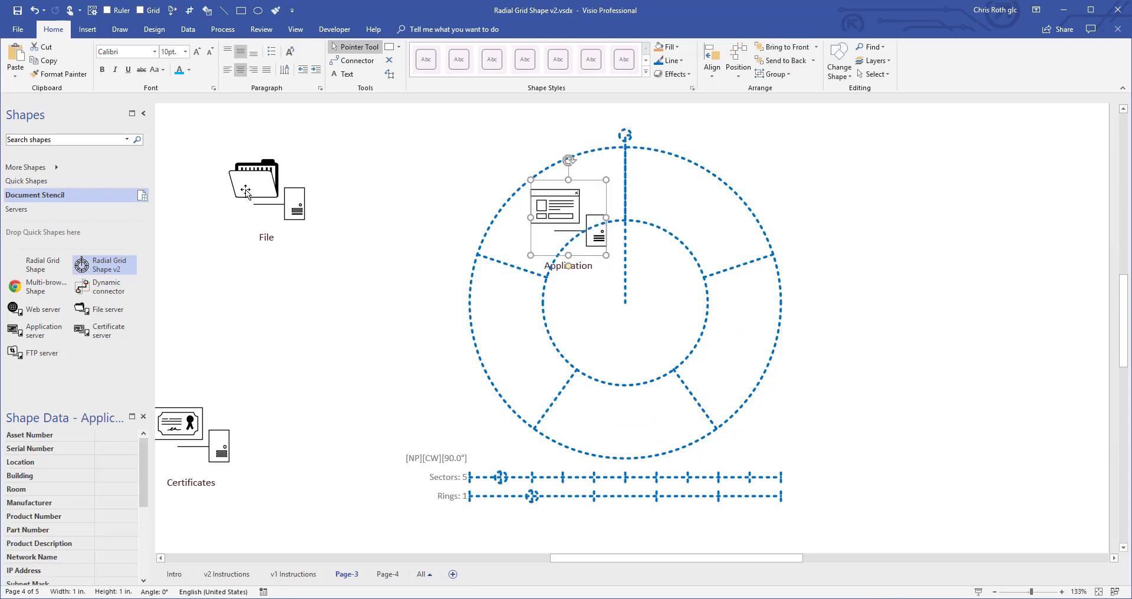
{"action": "left_click_drag", "start_coordinate": [258, 178], "coordinate": [692, 207]}
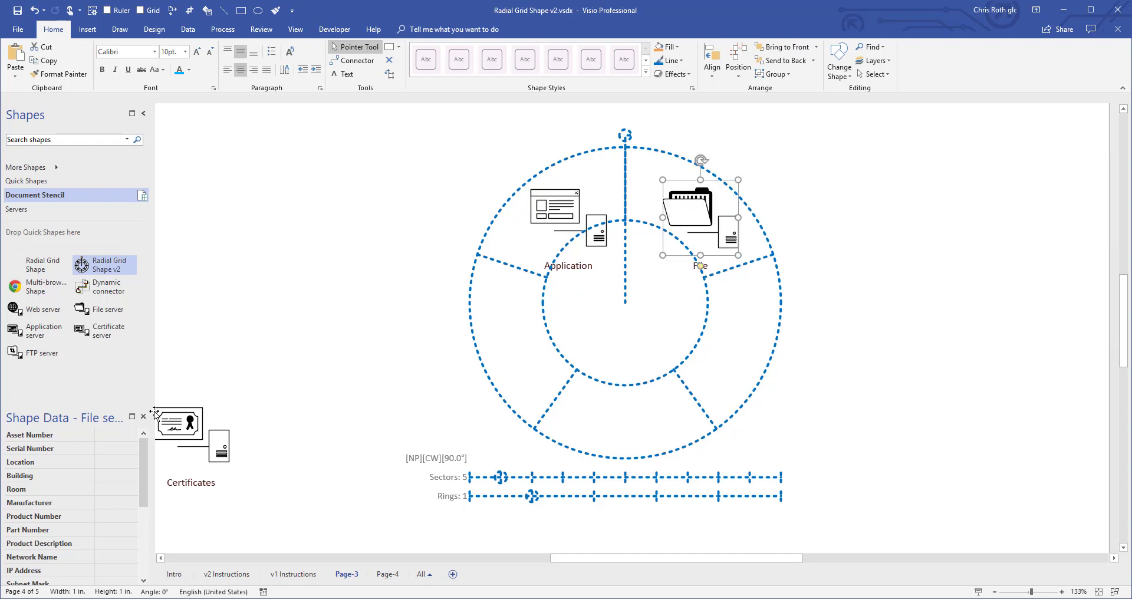
{"action": "left_click_drag", "start_coordinate": [192, 421], "coordinate": [747, 351]}
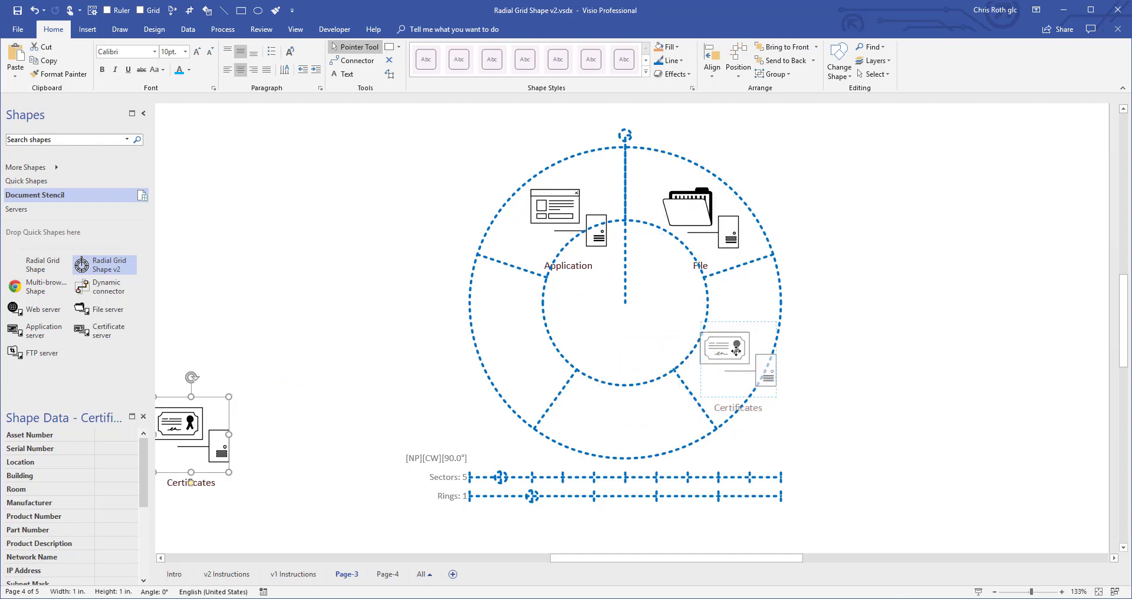
{"action": "left_click_drag", "start_coordinate": [736, 352], "coordinate": [736, 351]}
{"action": "scroll", "coordinate": [524, 379], "scroll_direction": "left", "scroll_amount": 5}
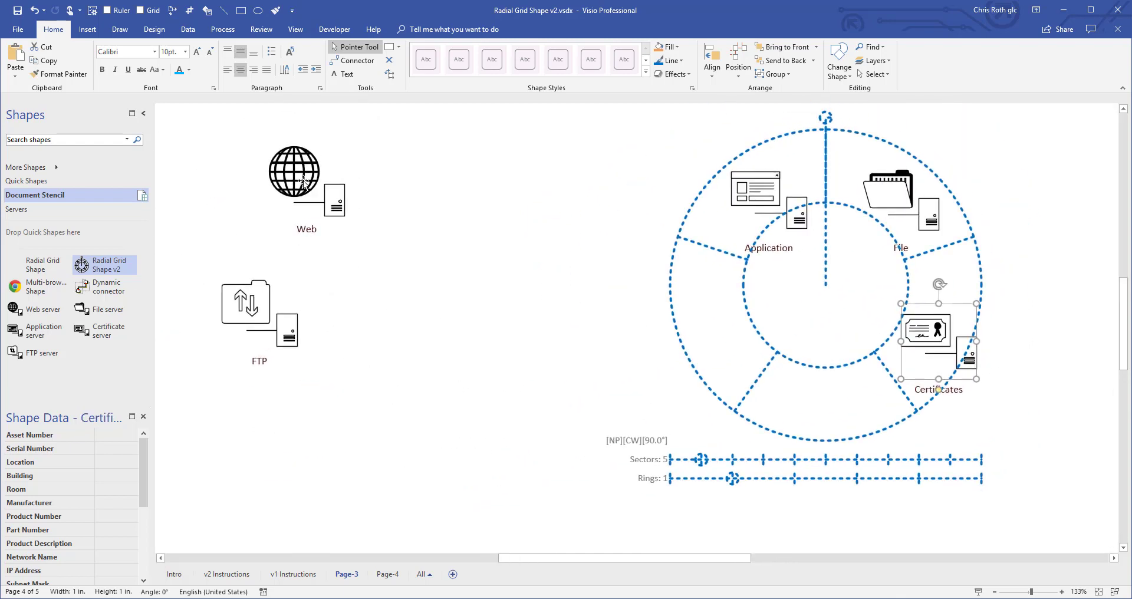
{"action": "left_click_drag", "start_coordinate": [305, 181], "coordinate": [717, 327]}
{"action": "left_click_drag", "start_coordinate": [253, 302], "coordinate": [828, 397]}
{"action": "scroll", "coordinate": [652, 390], "scroll_direction": "right", "scroll_amount": 5}
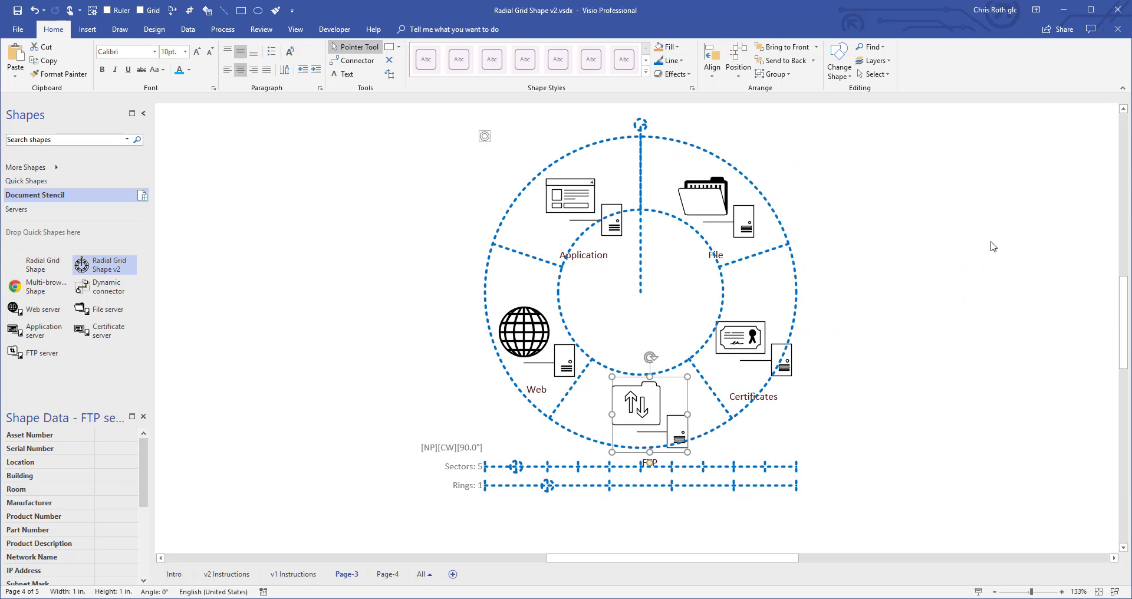
Step: Move the grid to test the glued servers, then undo the move
{"action": "left_click", "coordinate": [792, 259]}
{"action": "left_click_drag", "start_coordinate": [726, 279], "coordinate": [380, 301]}
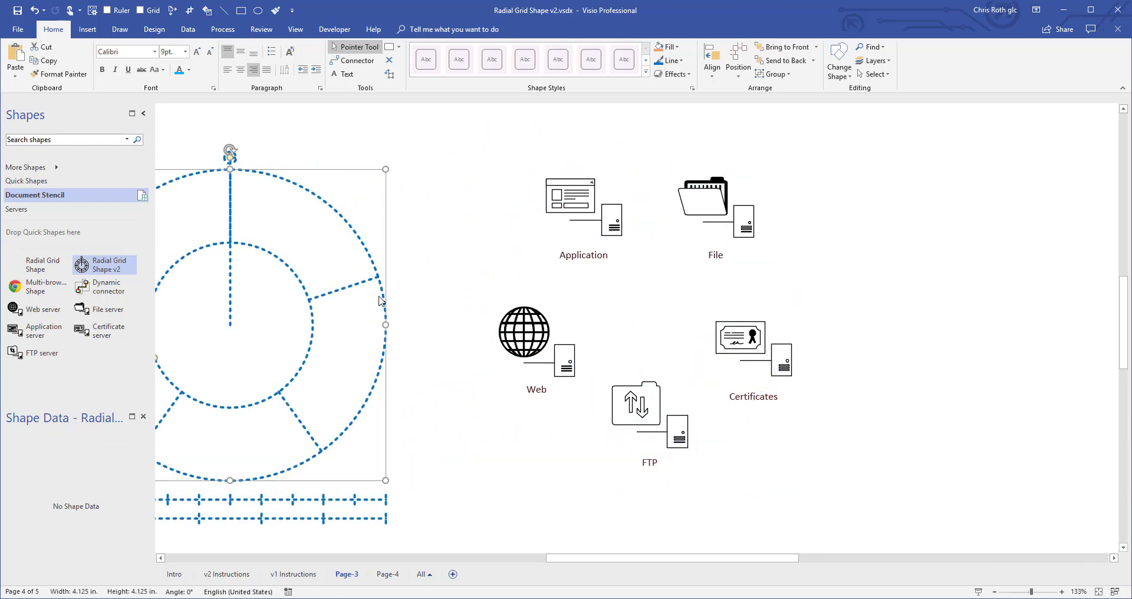
{"action": "key", "text": "ctrl+z"}
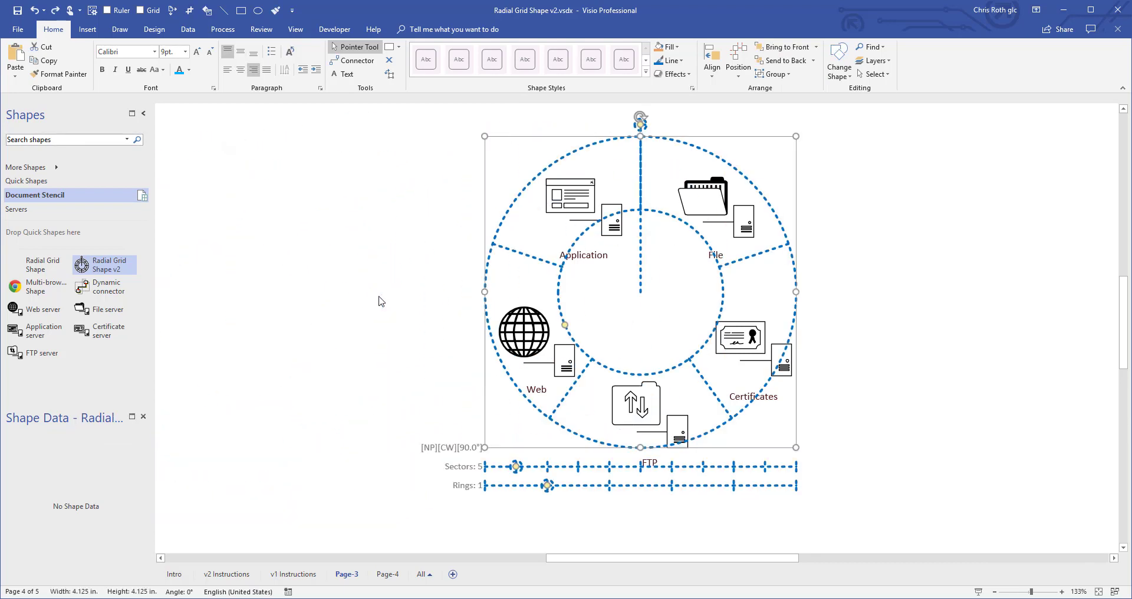
{"action": "left_click", "coordinate": [873, 254]}
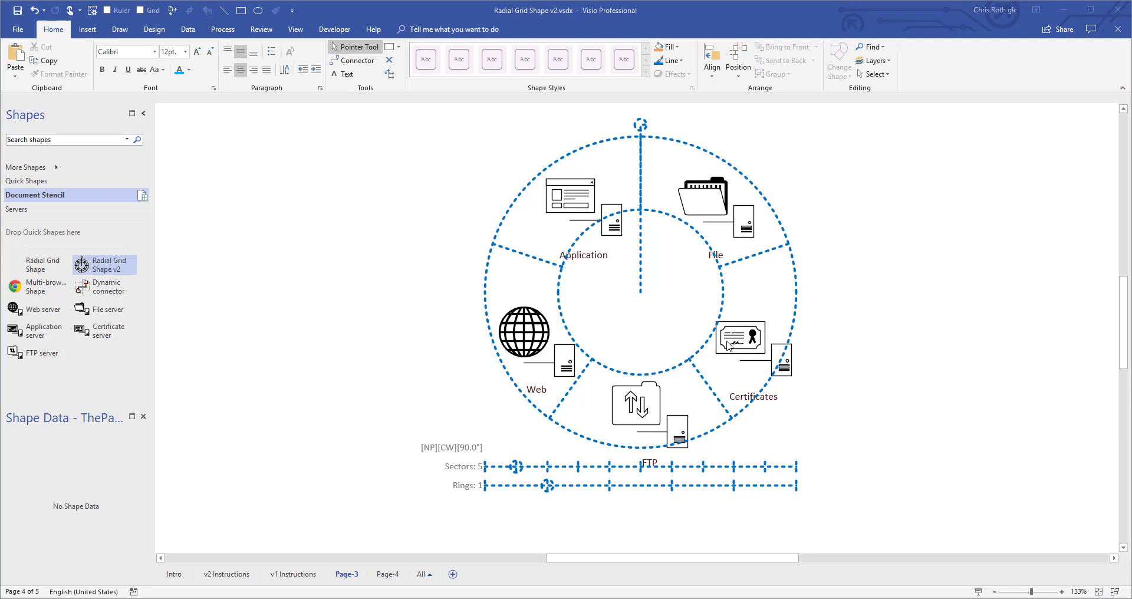
Step: Drag all five server icons back out of the radial grid
{"action": "left_click", "coordinate": [767, 413]}
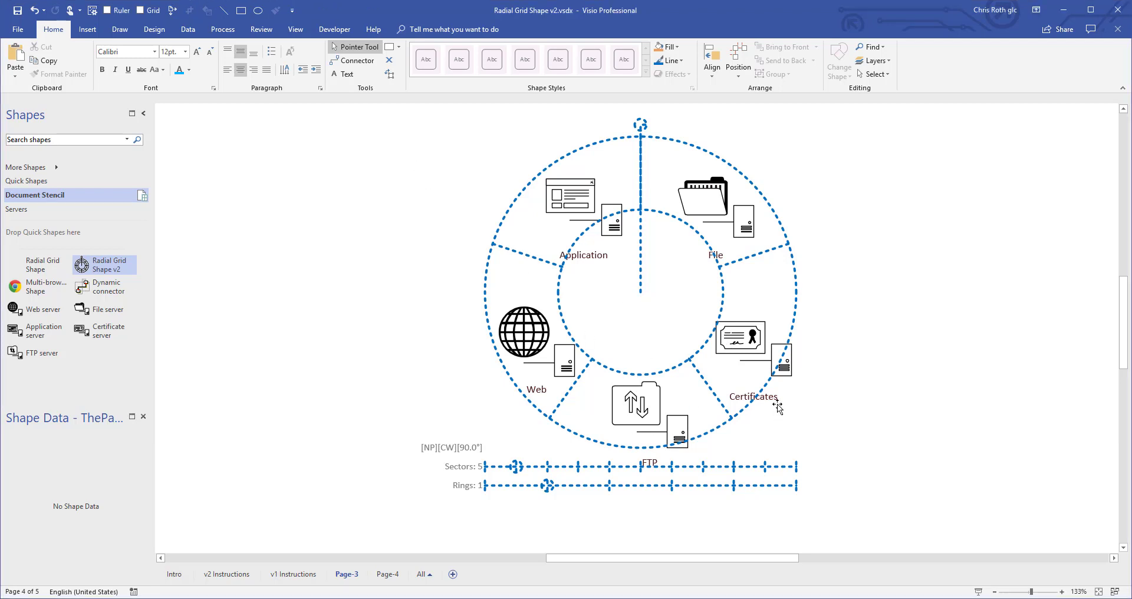
{"action": "left_click_drag", "start_coordinate": [878, 426], "coordinate": [477, 150]}
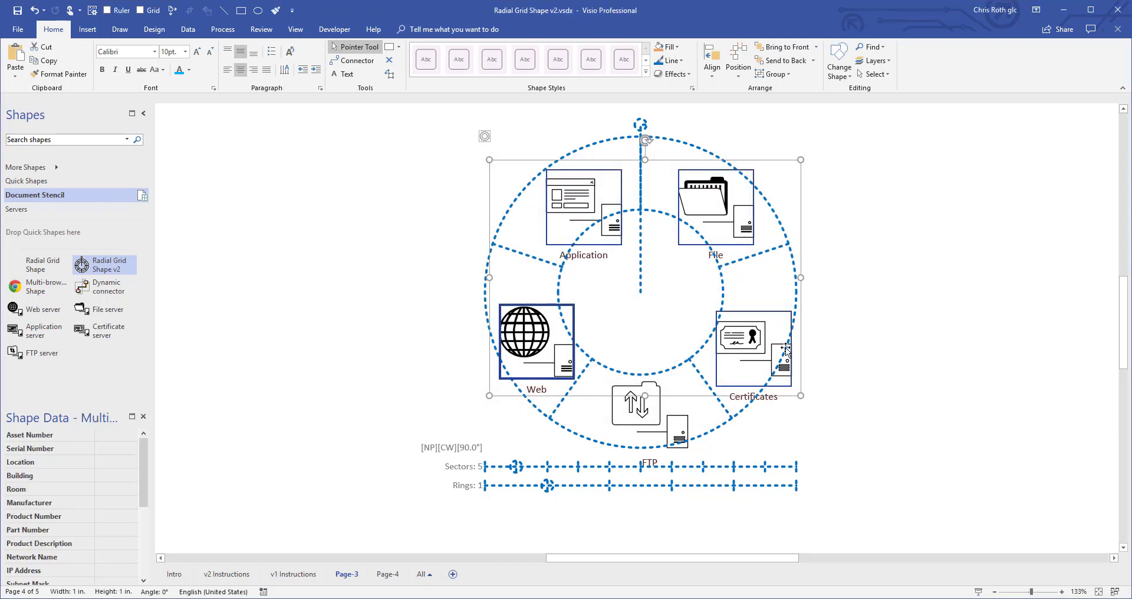
{"action": "left_click_drag", "start_coordinate": [756, 346], "coordinate": [346, 281]}
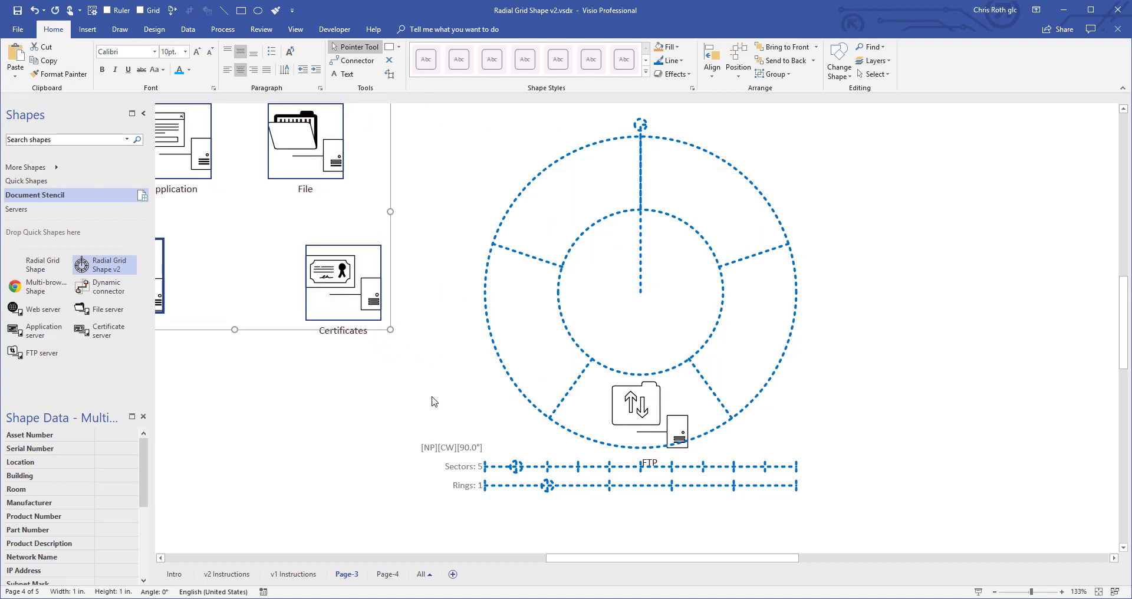
{"action": "left_click", "coordinate": [669, 418]}
{"action": "left_click_drag", "start_coordinate": [669, 419], "coordinate": [246, 375]}
{"action": "left_click", "coordinate": [494, 403]}
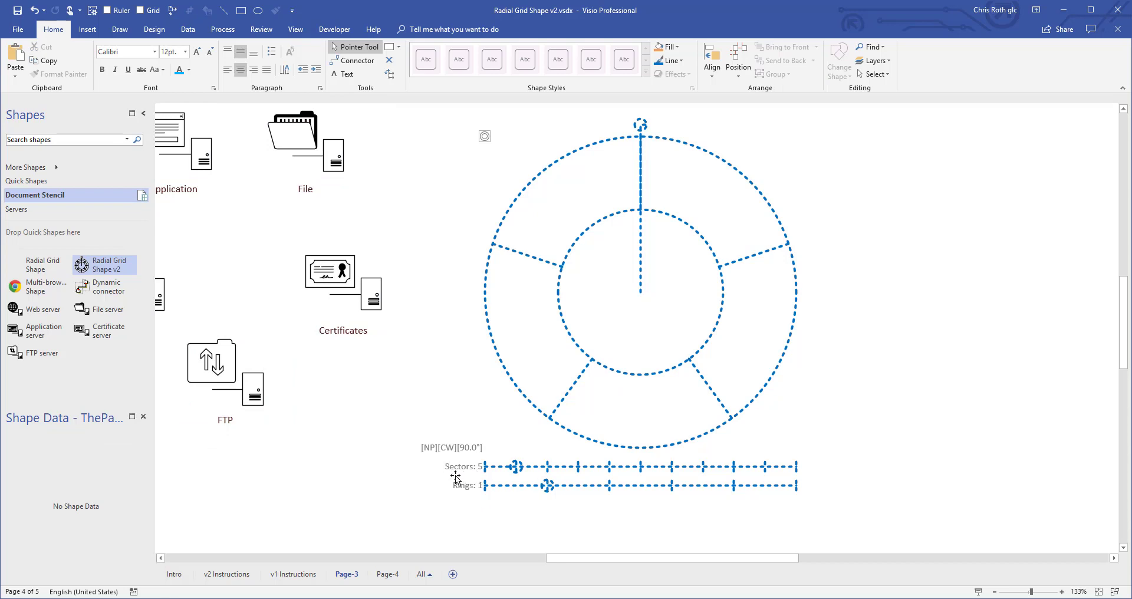
Step: Set the grid to 22 sectors and 2 rings with a smaller centre hole
{"action": "left_click_drag", "start_coordinate": [517, 467], "coordinate": [615, 466]}
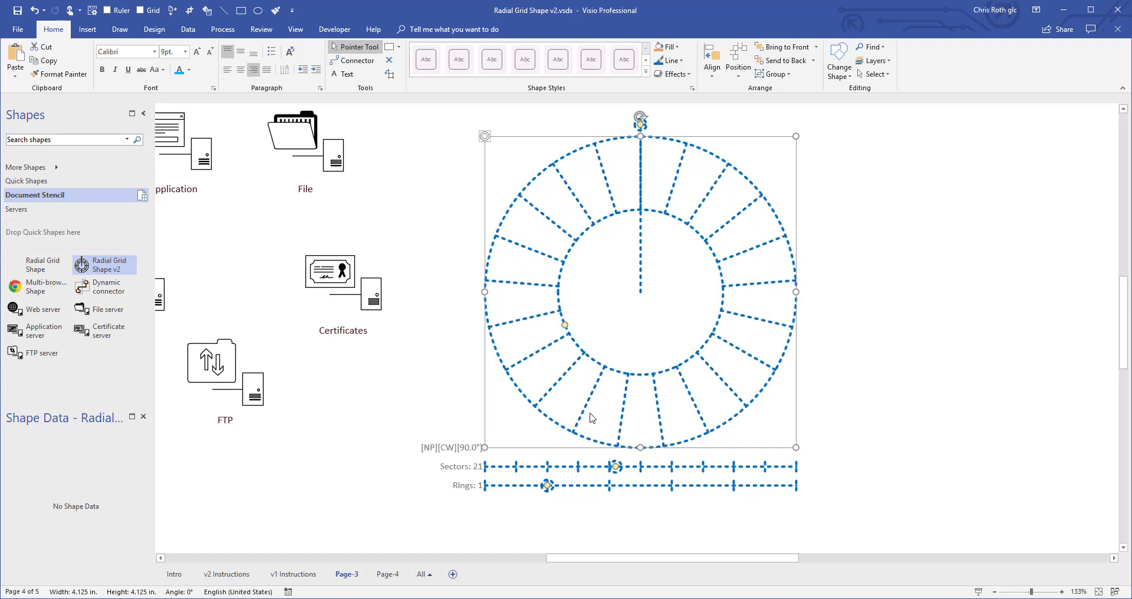
{"action": "left_click_drag", "start_coordinate": [617, 467], "coordinate": [621, 466]}
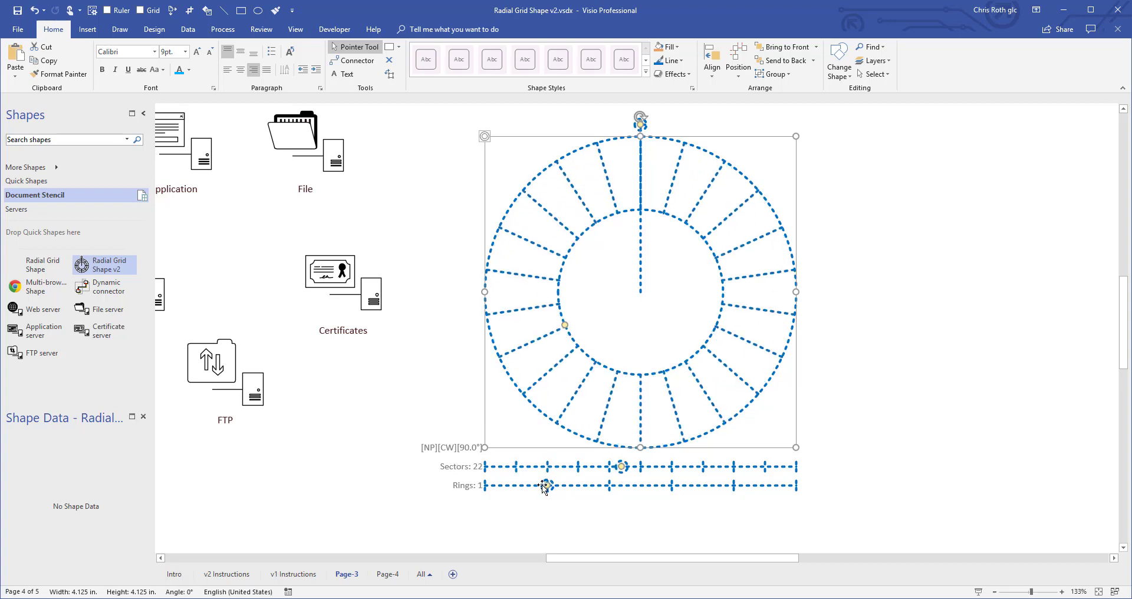
{"action": "mouse_move", "coordinate": [549, 486]}
{"action": "left_mouse_down"}
{"action": "mouse_move", "coordinate": [669, 486]}
{"action": "mouse_move", "coordinate": [609, 485]}
{"action": "left_mouse_up"}
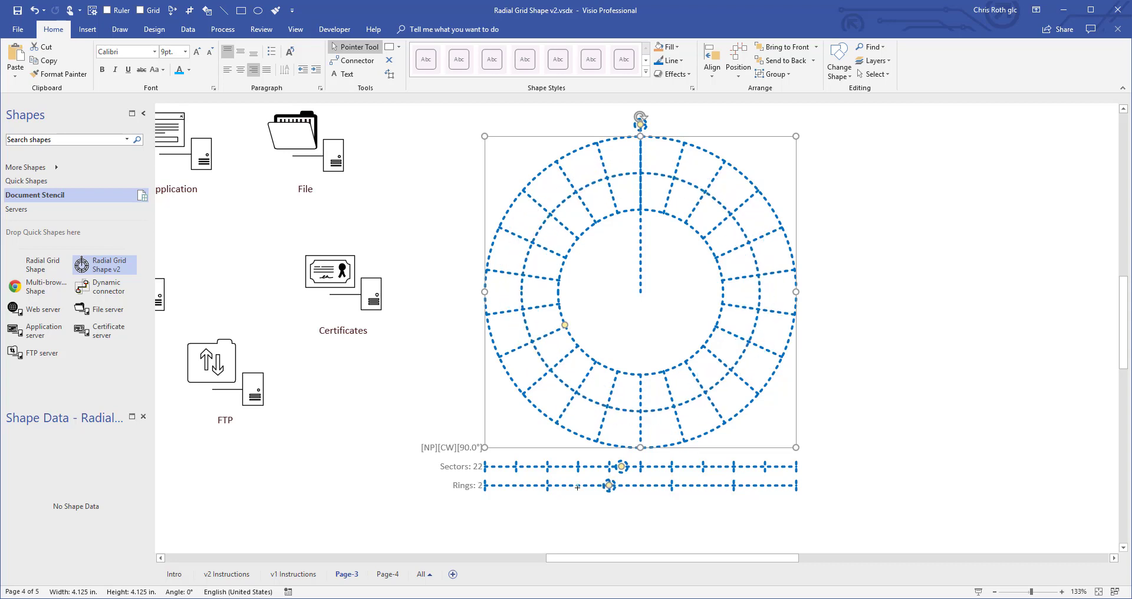
{"action": "left_click_drag", "start_coordinate": [564, 325], "coordinate": [613, 248]}
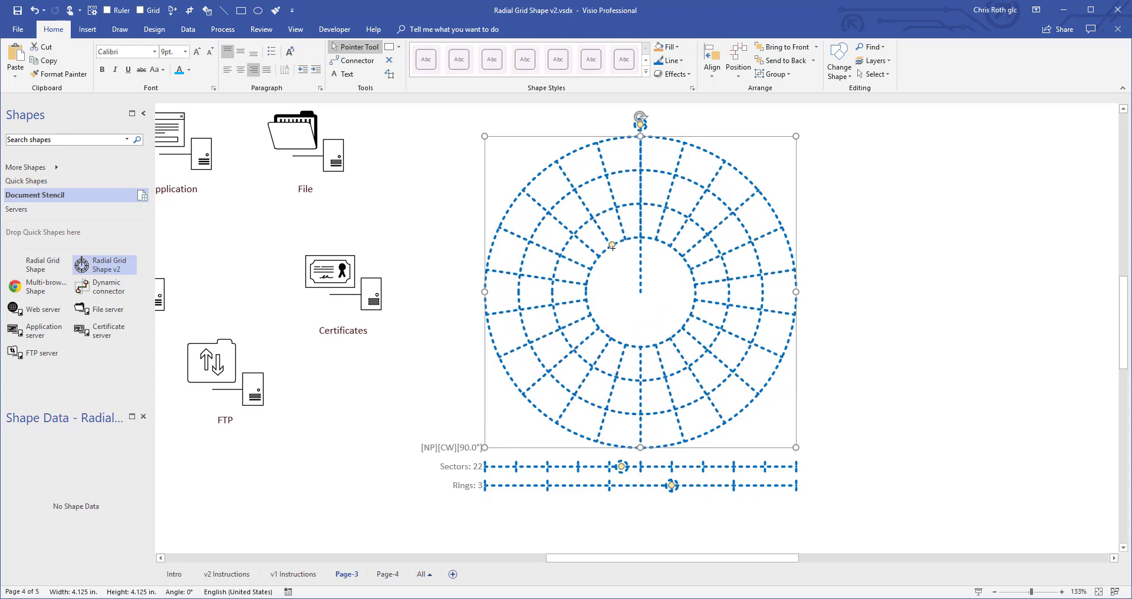
{"action": "left_click_drag", "start_coordinate": [670, 486], "coordinate": [609, 486]}
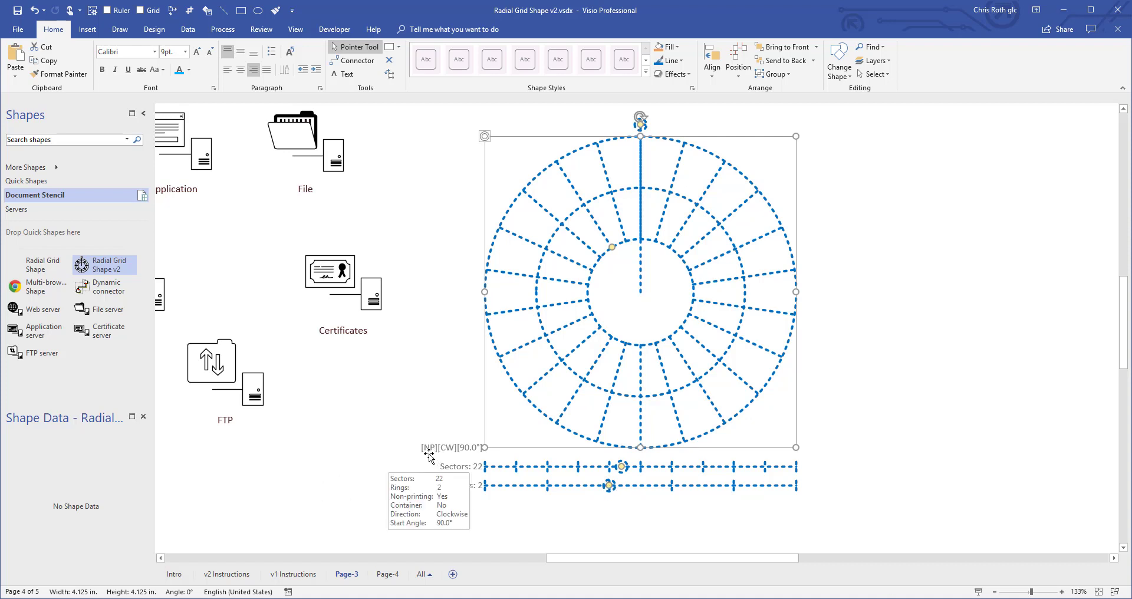
{"action": "right_click", "coordinate": [648, 349]}
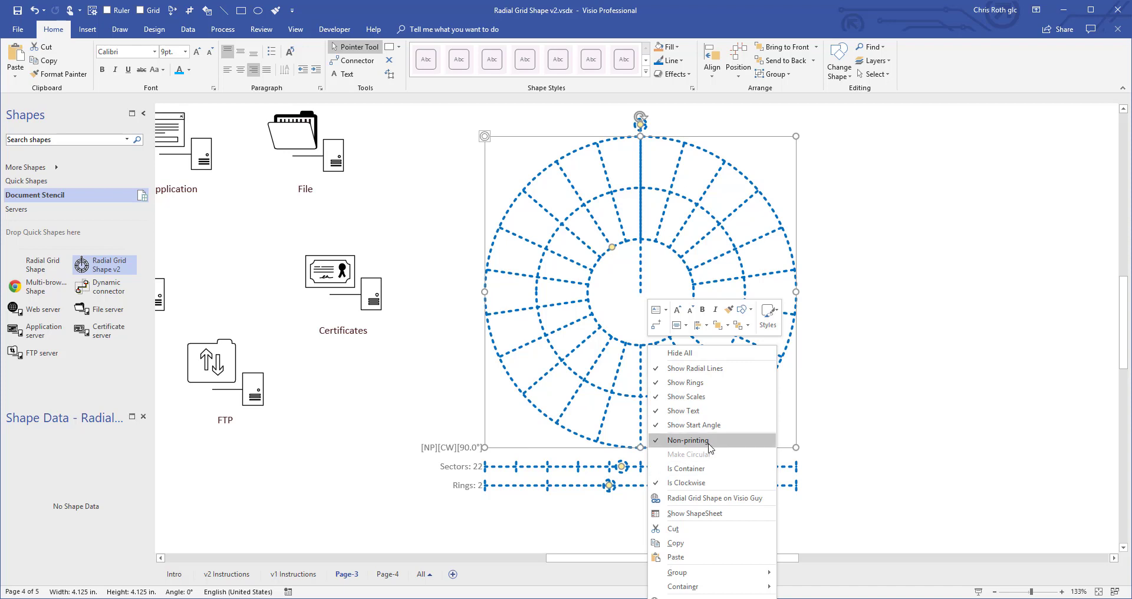
{"action": "left_click", "coordinate": [917, 299]}
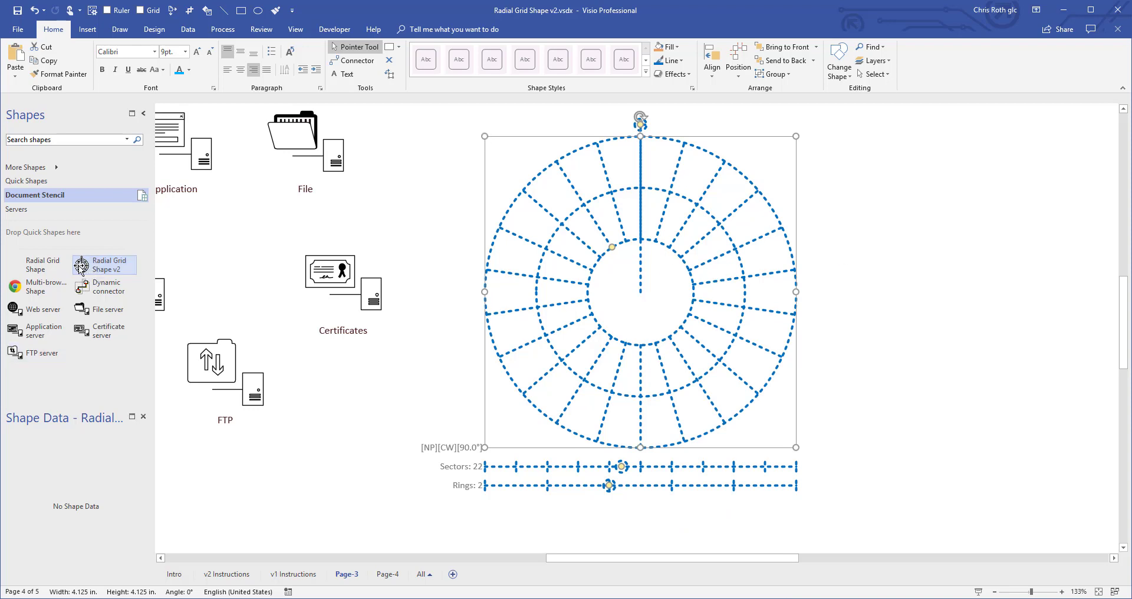
{"action": "left_click_drag", "start_coordinate": [81, 264], "coordinate": [967, 329]}
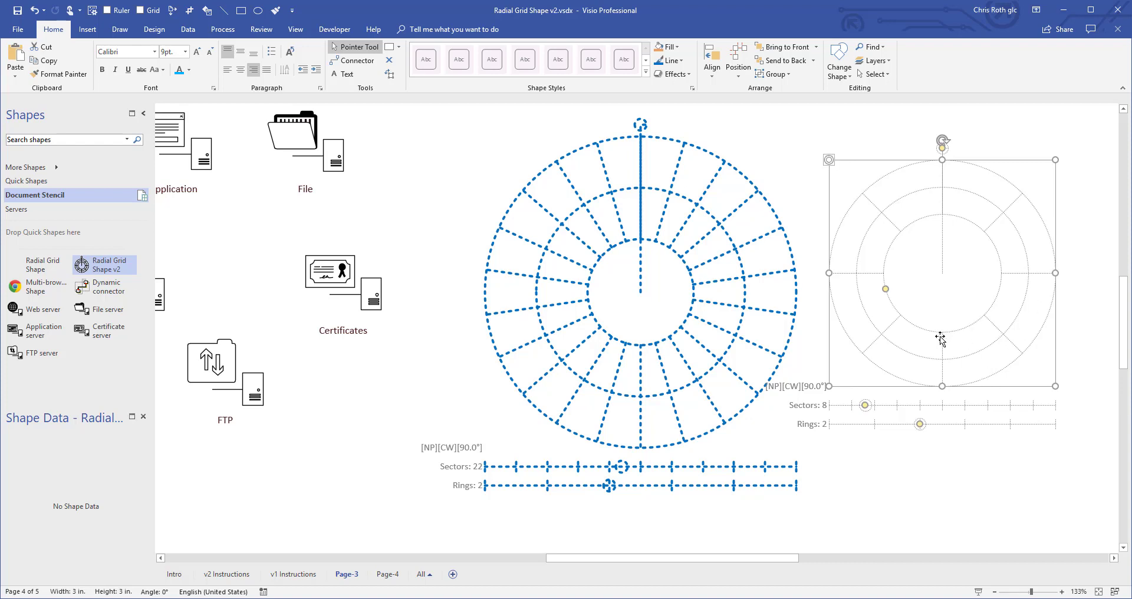
{"action": "mouse_move", "coordinate": [940, 339]}
{"action": "left_click", "coordinate": [954, 476]}
{"action": "left_click", "coordinate": [944, 365]}
{"action": "left_click_drag", "start_coordinate": [964, 386], "coordinate": [1000, 406]}
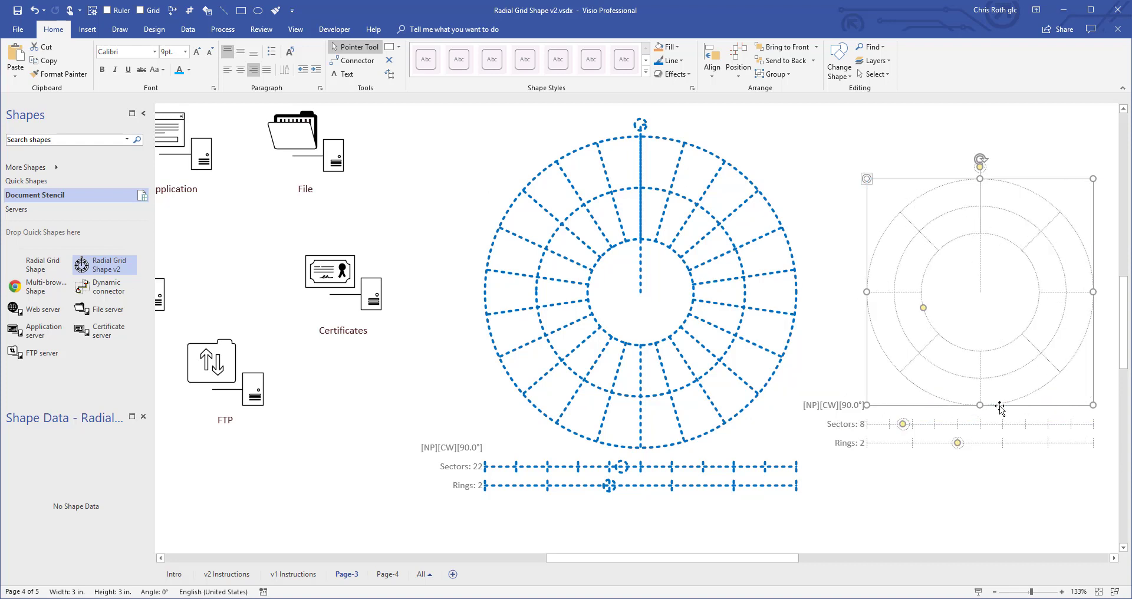
{"action": "key", "text": "Delete"}
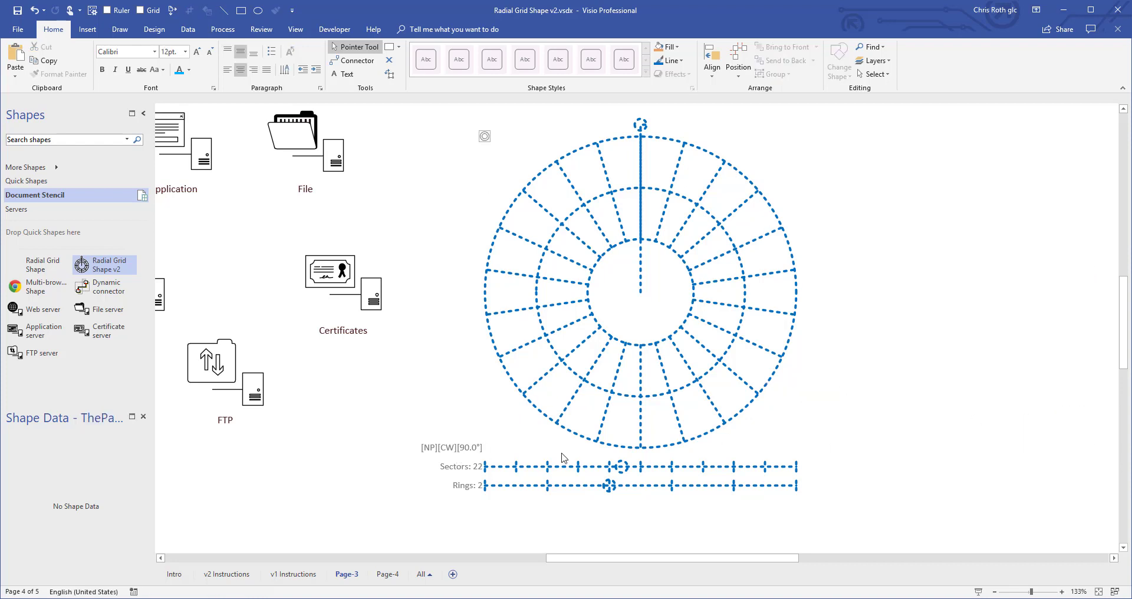
Step: Turn the grid's start angle to 29.1° and cut it to 12 sectors
{"action": "left_click_drag", "start_coordinate": [646, 134], "coordinate": [787, 210]}
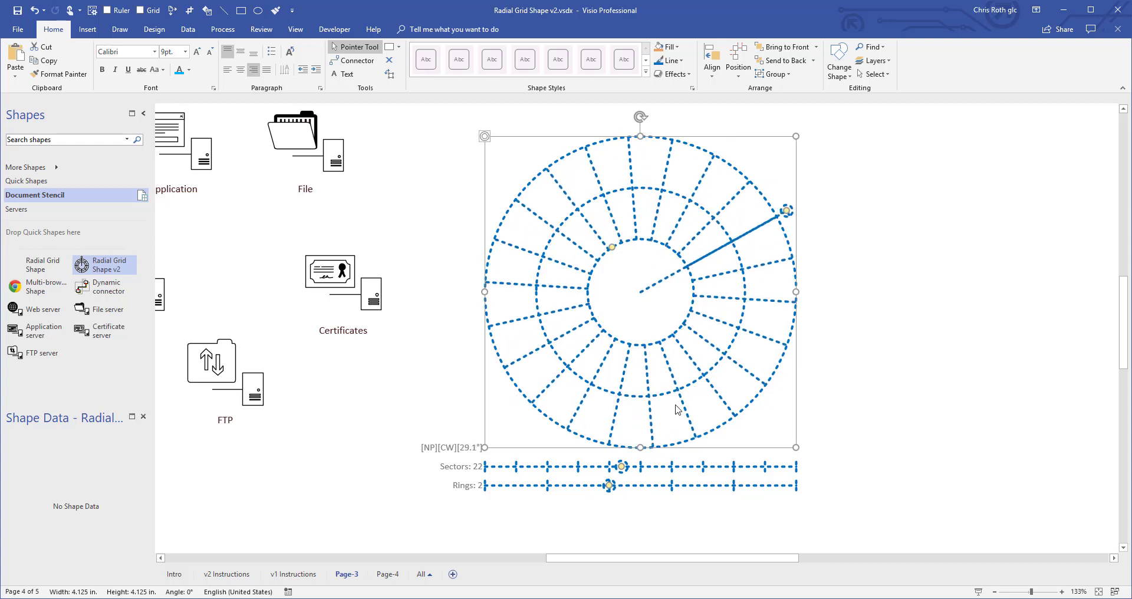
{"action": "left_click_drag", "start_coordinate": [619, 466], "coordinate": [559, 466]}
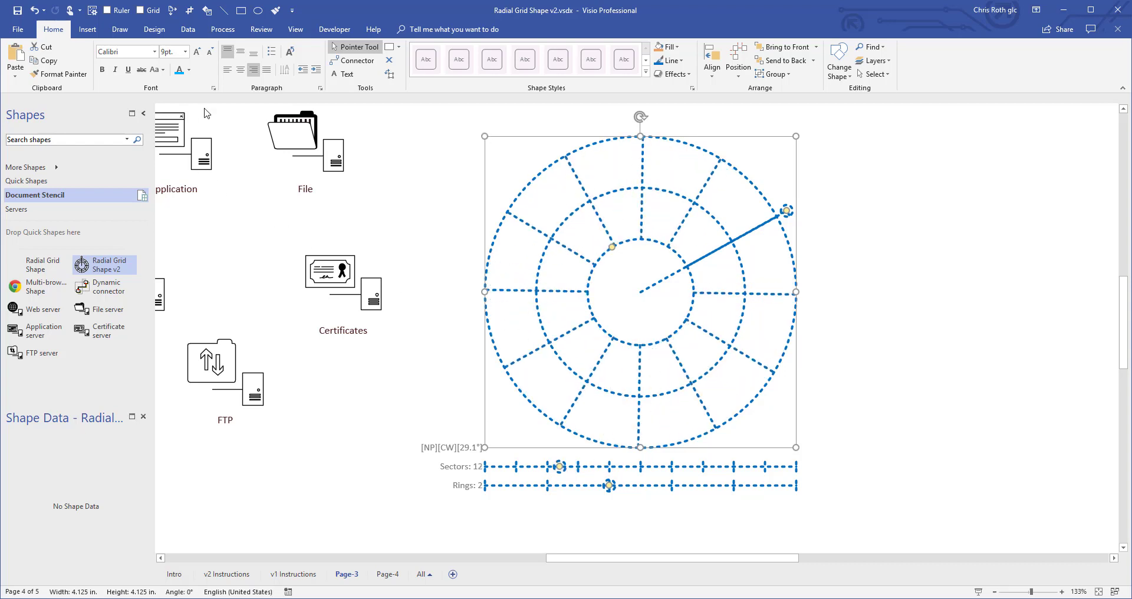
{"action": "left_click", "coordinate": [389, 62]}
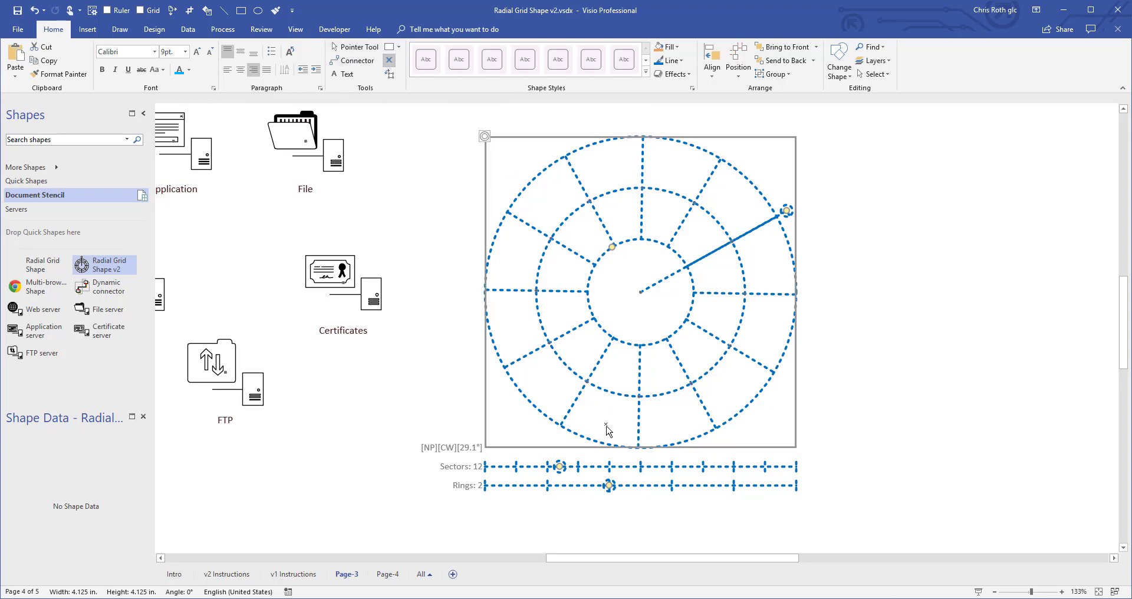
Step: Colour the grid lines light grey, then set 8 sectors and 5 rings
{"action": "left_click", "coordinate": [686, 62]}
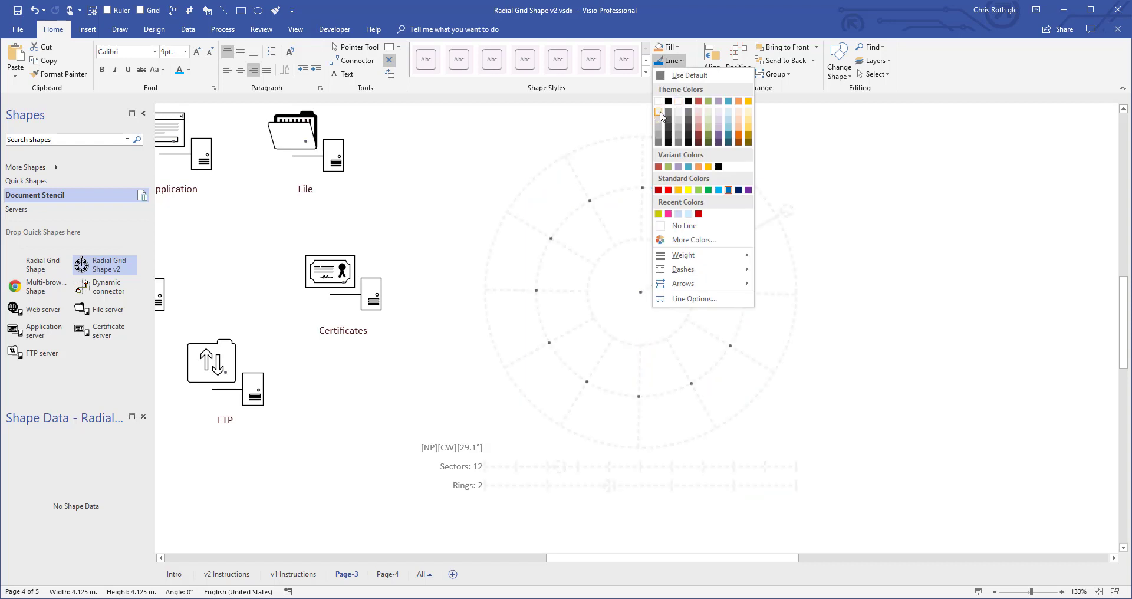
{"action": "left_click", "coordinate": [661, 114]}
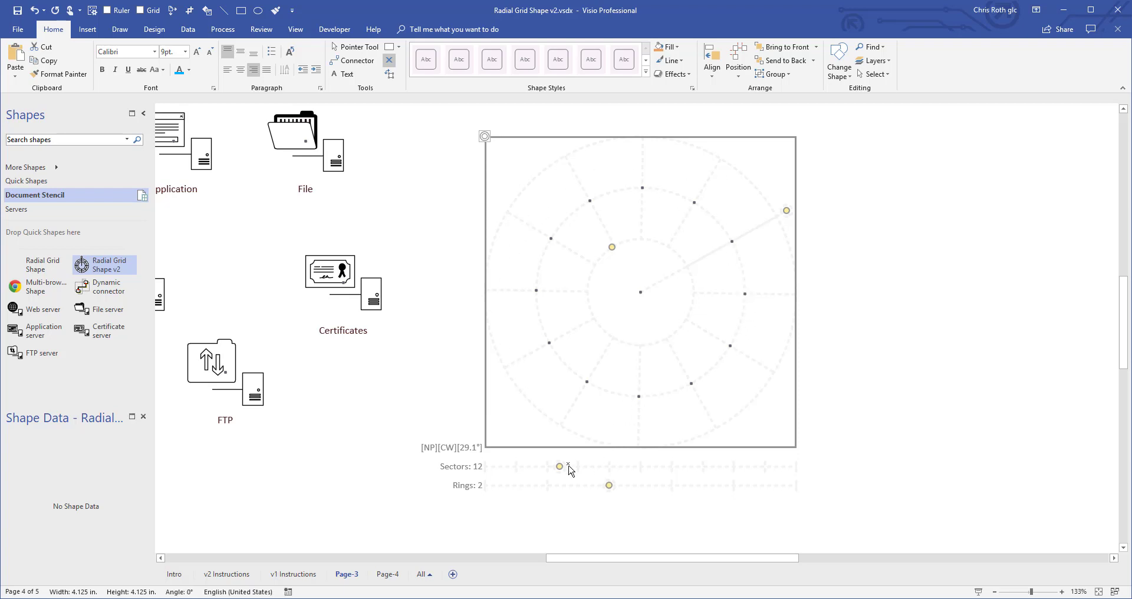
{"action": "mouse_move", "coordinate": [560, 467]}
{"action": "left_mouse_down"}
{"action": "mouse_move", "coordinate": [802, 471]}
{"action": "mouse_move", "coordinate": [539, 475]}
{"action": "left_mouse_up"}
{"action": "left_click_drag", "start_coordinate": [608, 487], "coordinate": [517, 487]}
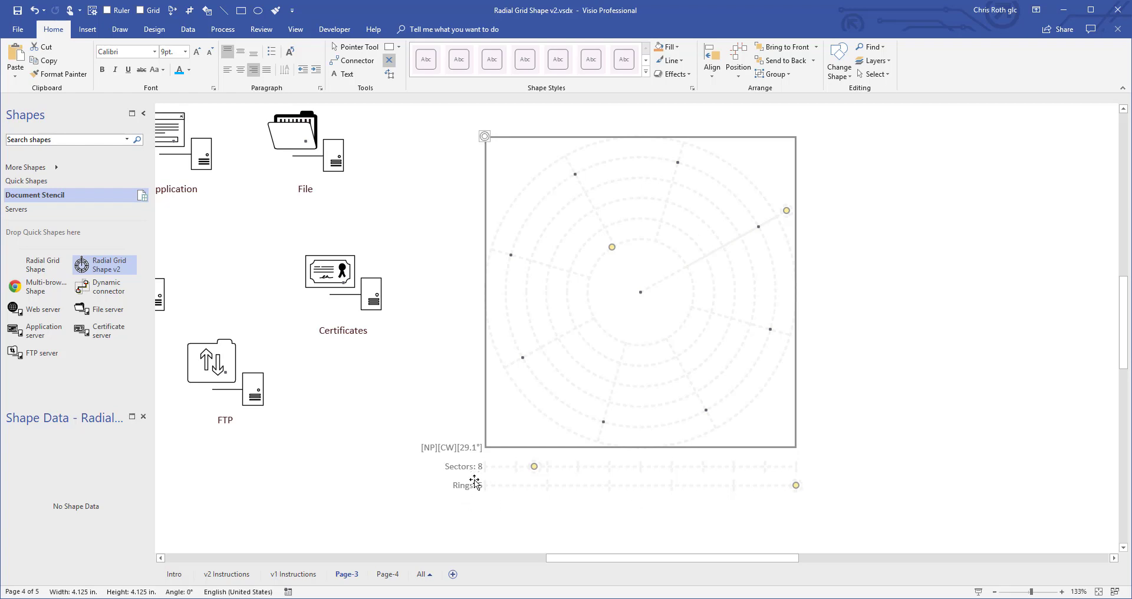
Step: Uncheck Is Clockwise so the grid label reads [NP][CCW][29.1°], then zoom out
{"action": "scroll", "coordinate": [436, 460], "scroll_direction": "up", "scroll_amount": 6}
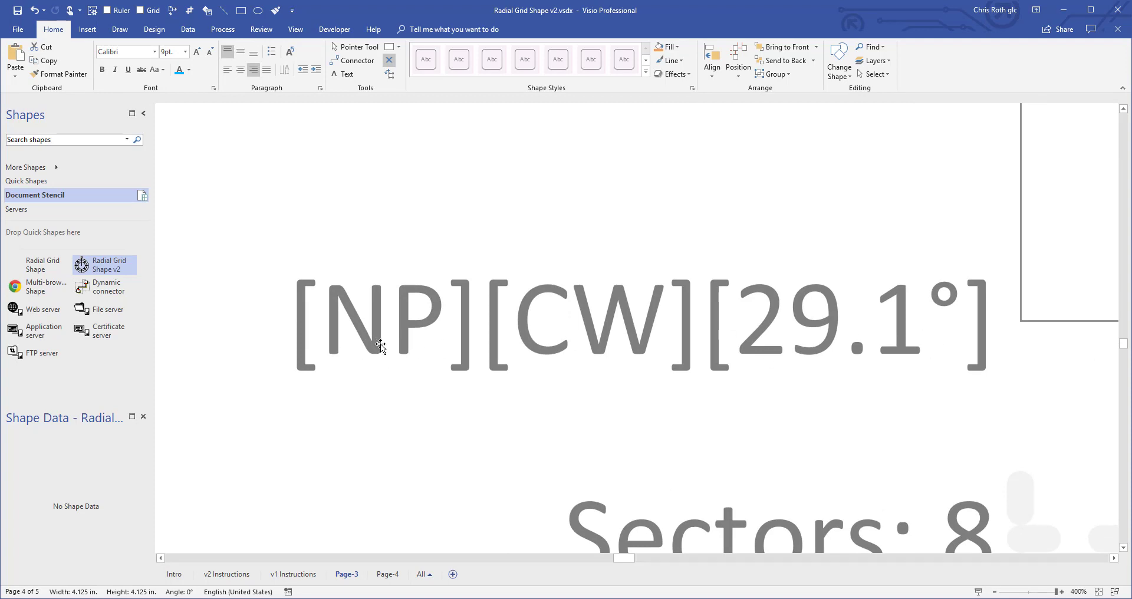
{"action": "right_click", "coordinate": [771, 289]}
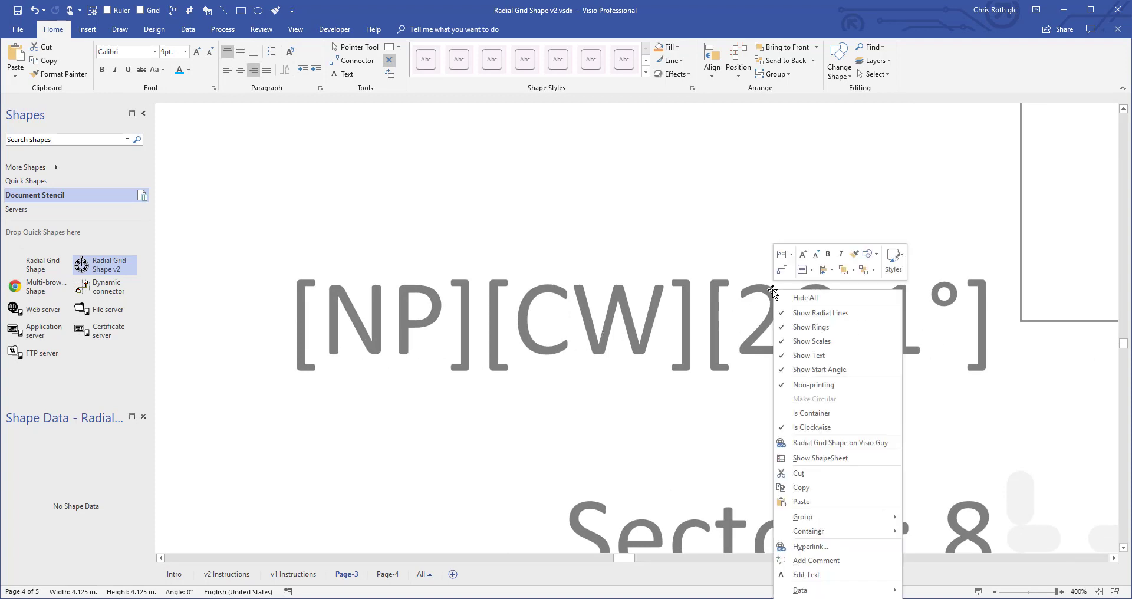
{"action": "left_click", "coordinate": [842, 430]}
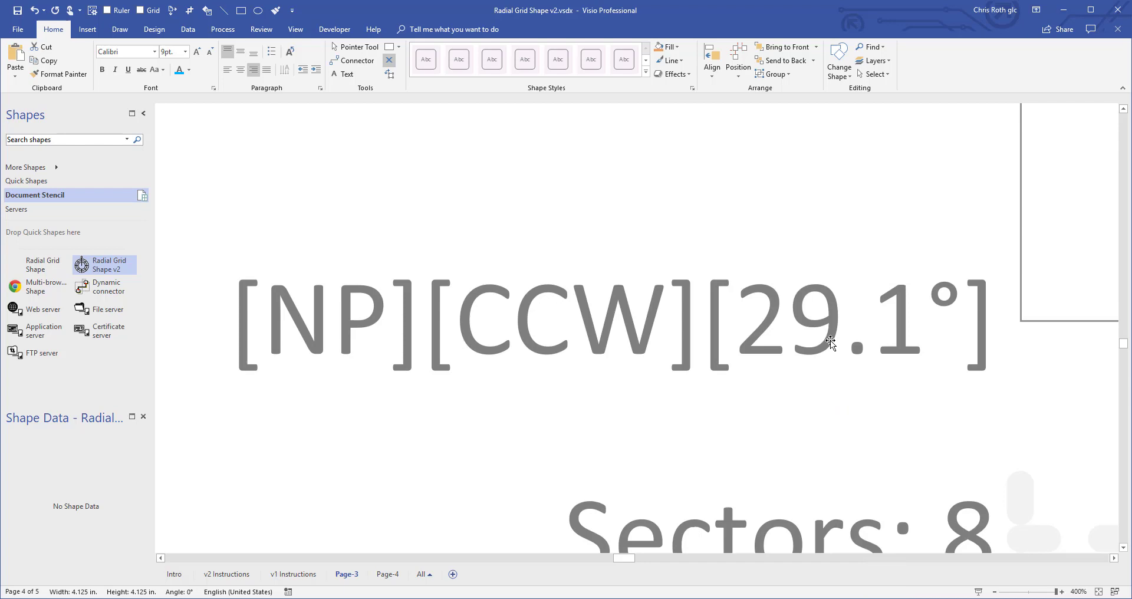
{"action": "scroll", "coordinate": [830, 341], "scroll_direction": "down", "scroll_amount": 3}
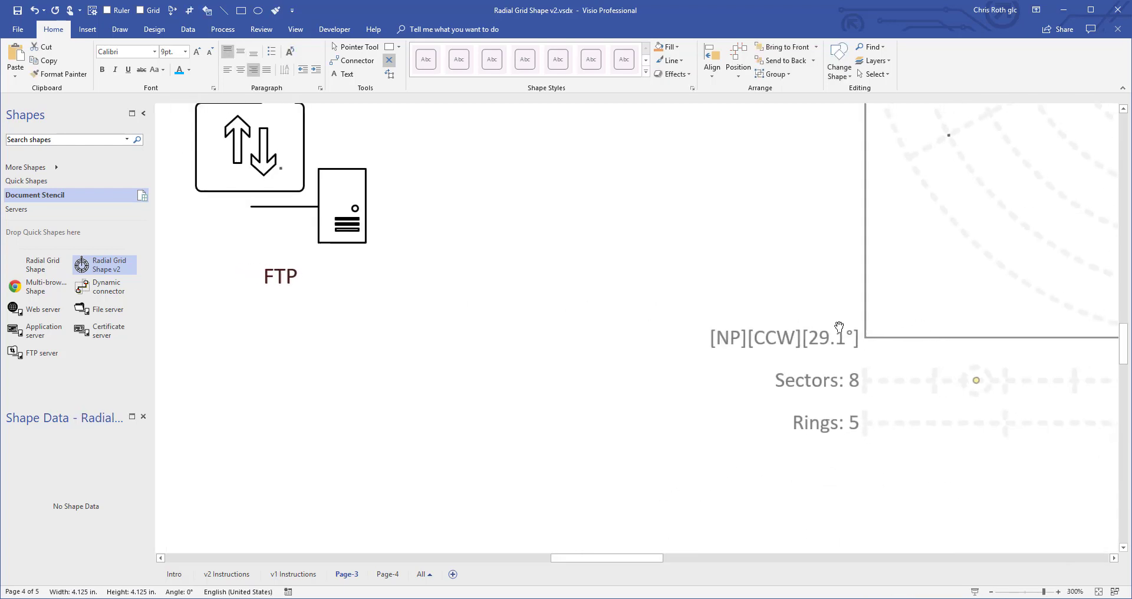
{"action": "scroll", "coordinate": [838, 326], "scroll_direction": "down", "scroll_amount": 5}
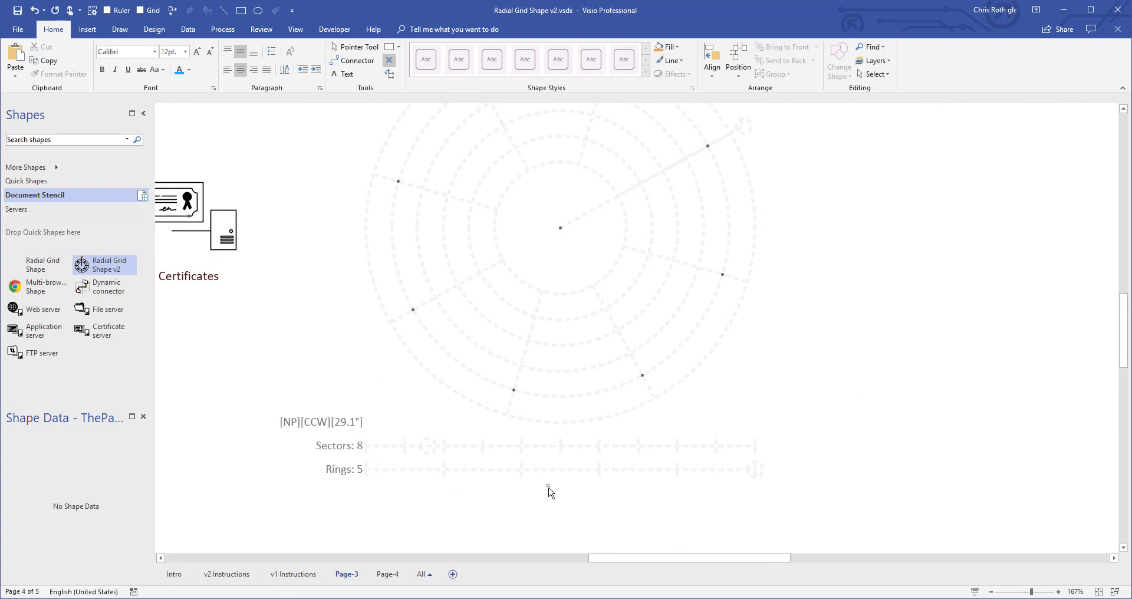
Step: Use Hide All to hide the Page-3 radial grid's rings, lines, scales and labels, then return to the Pointer Tool
{"action": "left_click", "coordinate": [569, 446]}
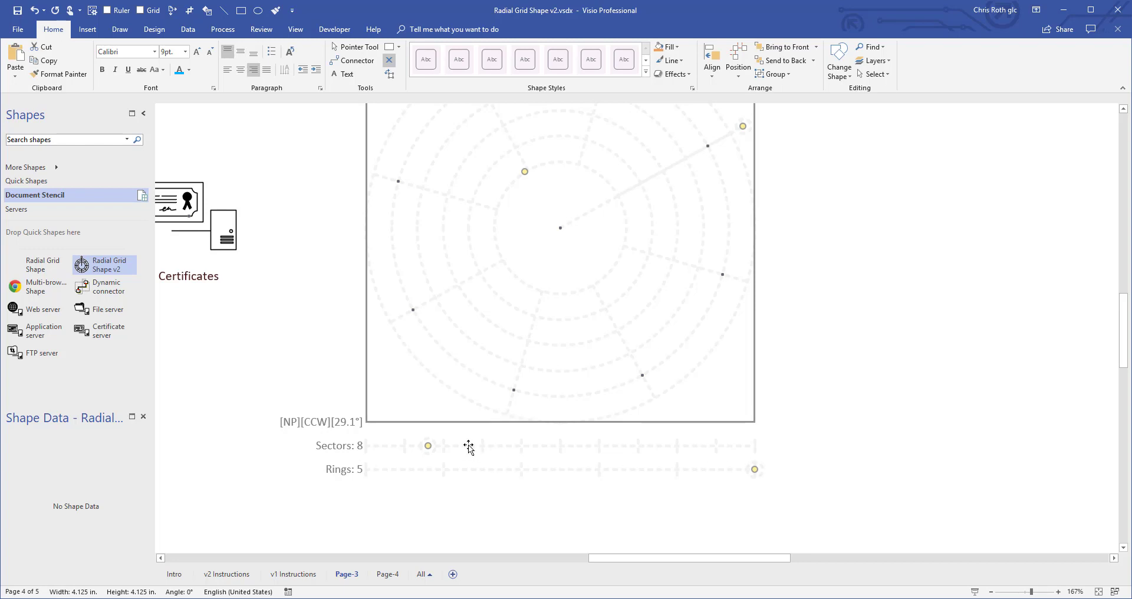
{"action": "scroll", "coordinate": [698, 181], "scroll_direction": "up", "scroll_amount": 1}
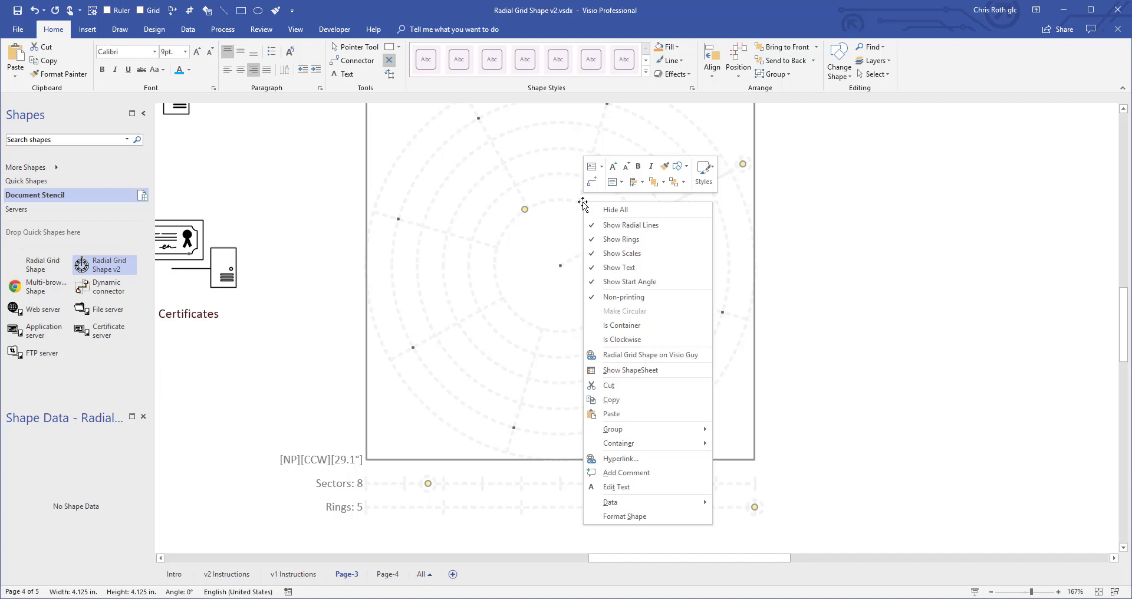
{"action": "left_click", "coordinate": [648, 212]}
{"action": "left_click", "coordinate": [843, 318]}
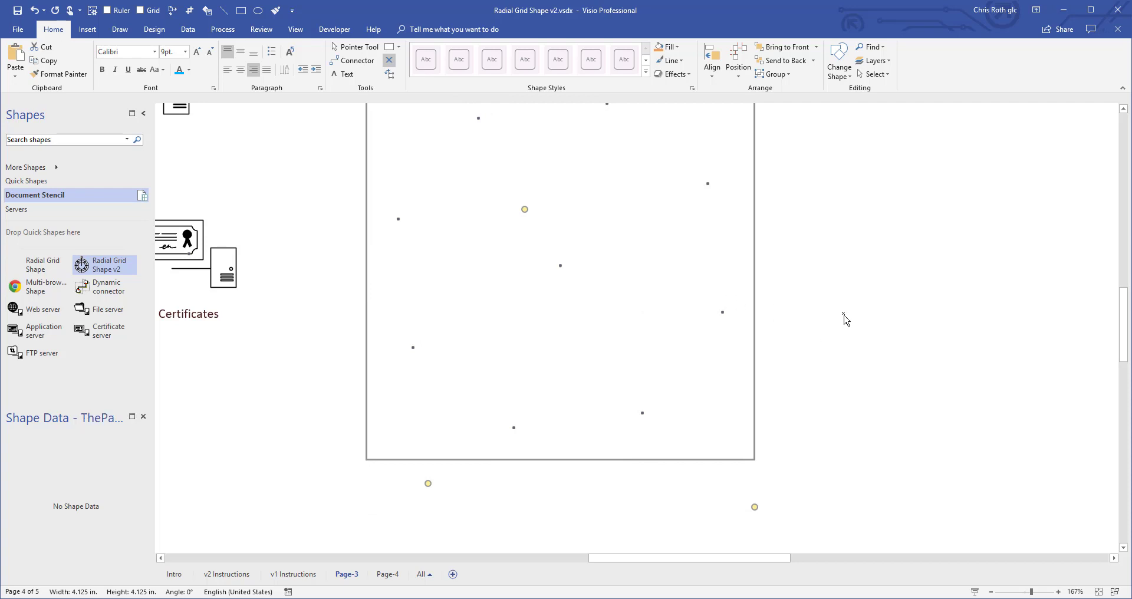
{"action": "scroll", "coordinate": [722, 253], "scroll_direction": "up", "scroll_amount": 1}
{"action": "left_click", "coordinate": [338, 47]}
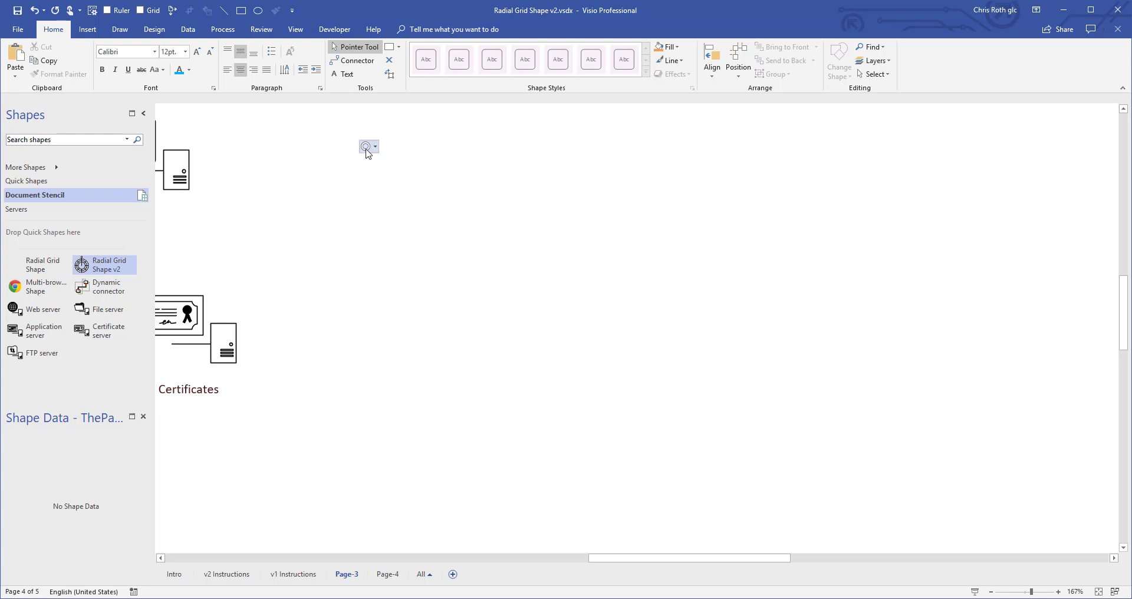
Step: Uncheck Hide All so the grid's rings and lines reappear, then review its right-click menu
{"action": "left_click", "coordinate": [366, 146]}
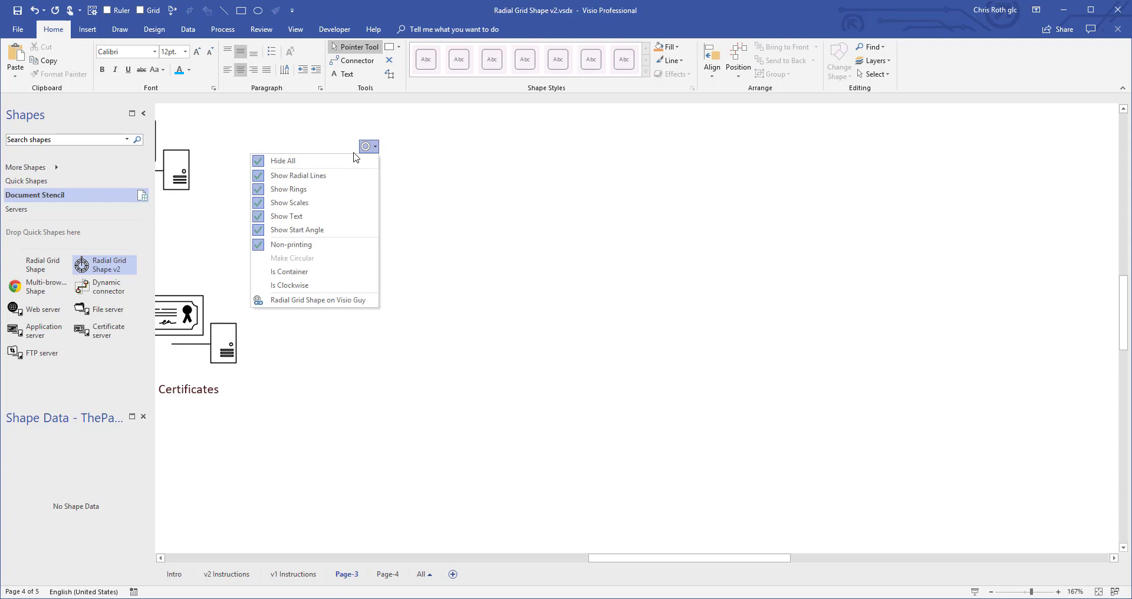
{"action": "left_click", "coordinate": [296, 161]}
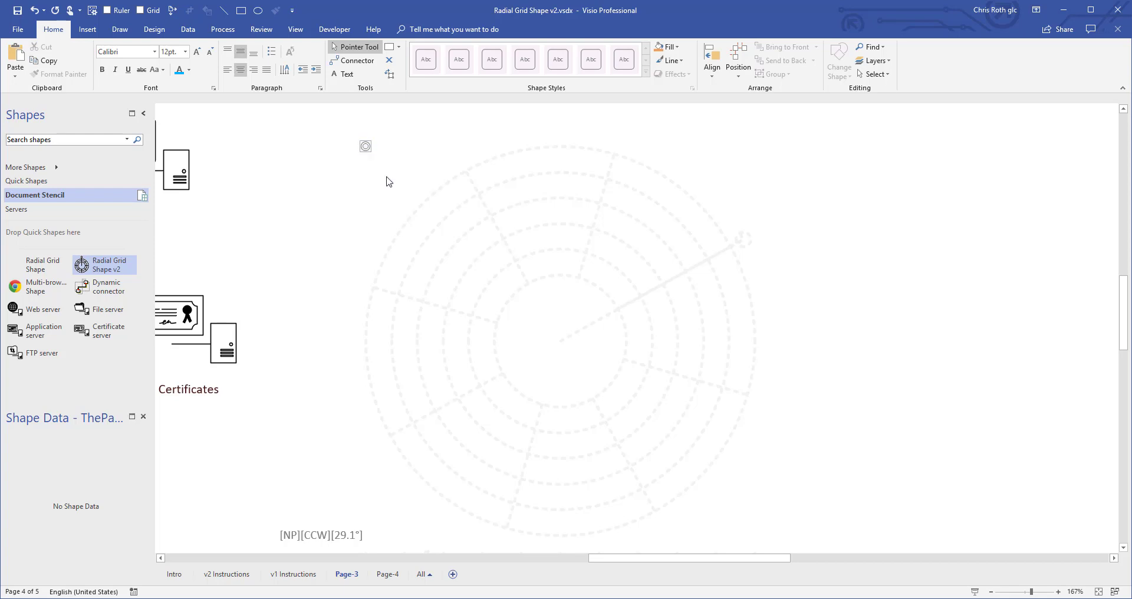
{"action": "right_click", "coordinate": [420, 203]}
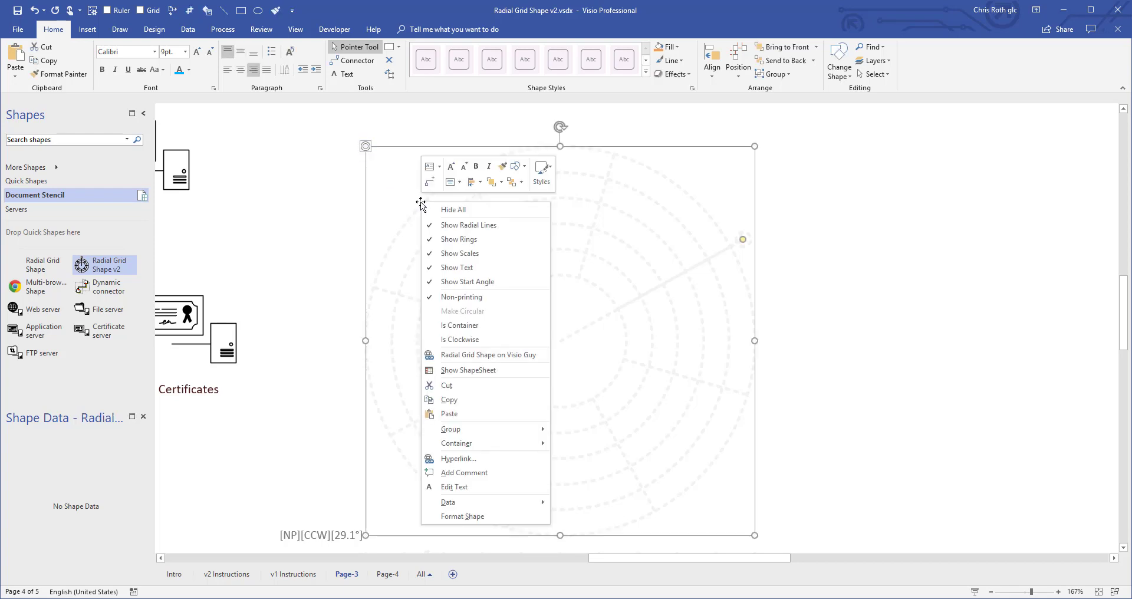
{"action": "left_click", "coordinate": [329, 204]}
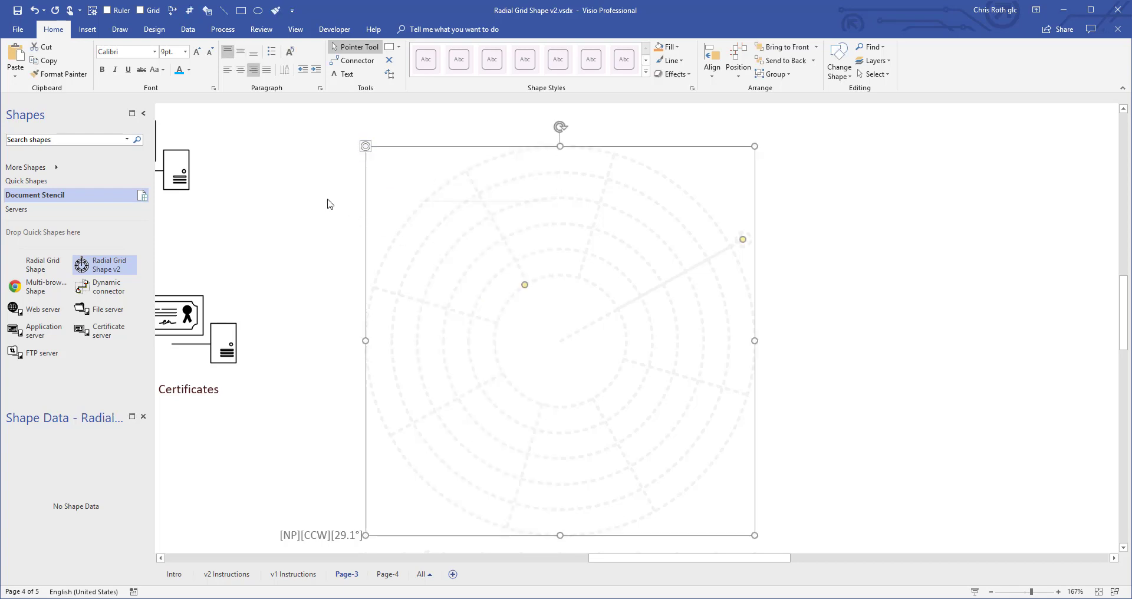
{"action": "left_click", "coordinate": [329, 203]}
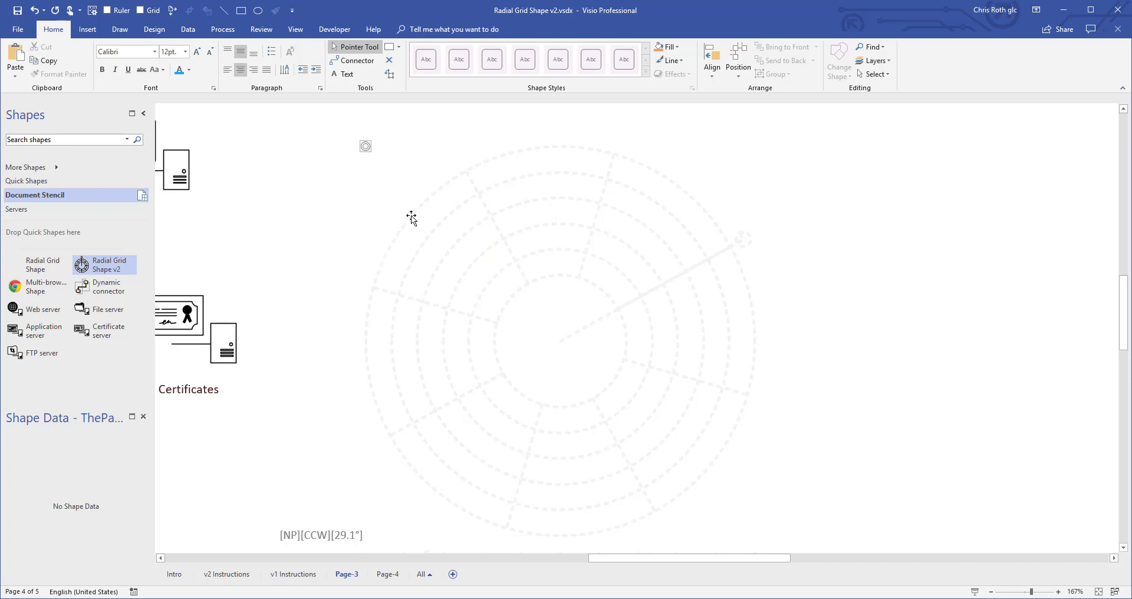
Step: Review the grid's options list and context menu without changes, then go to Page-4
{"action": "left_click", "coordinate": [369, 149]}
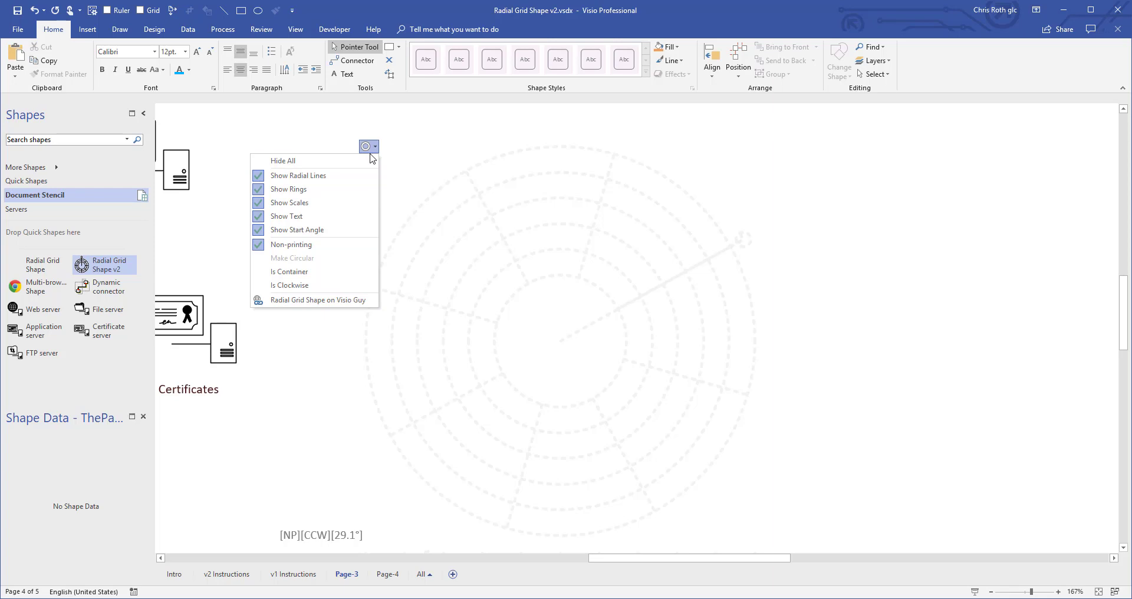
{"action": "left_click", "coordinate": [623, 156]}
{"action": "right_click", "coordinate": [622, 158]}
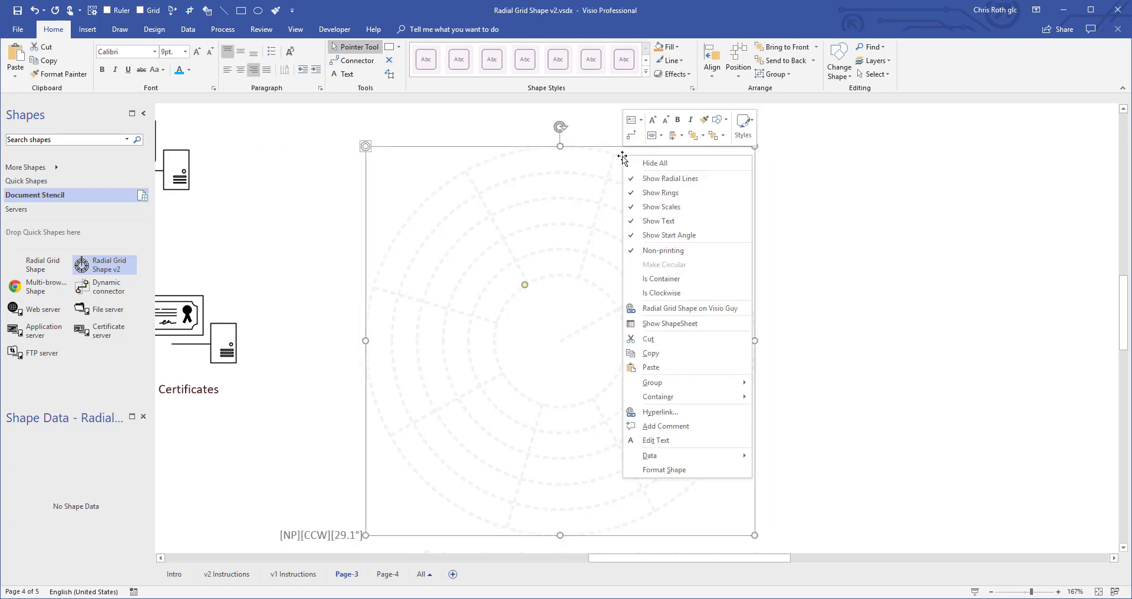
{"action": "left_click", "coordinate": [356, 172]}
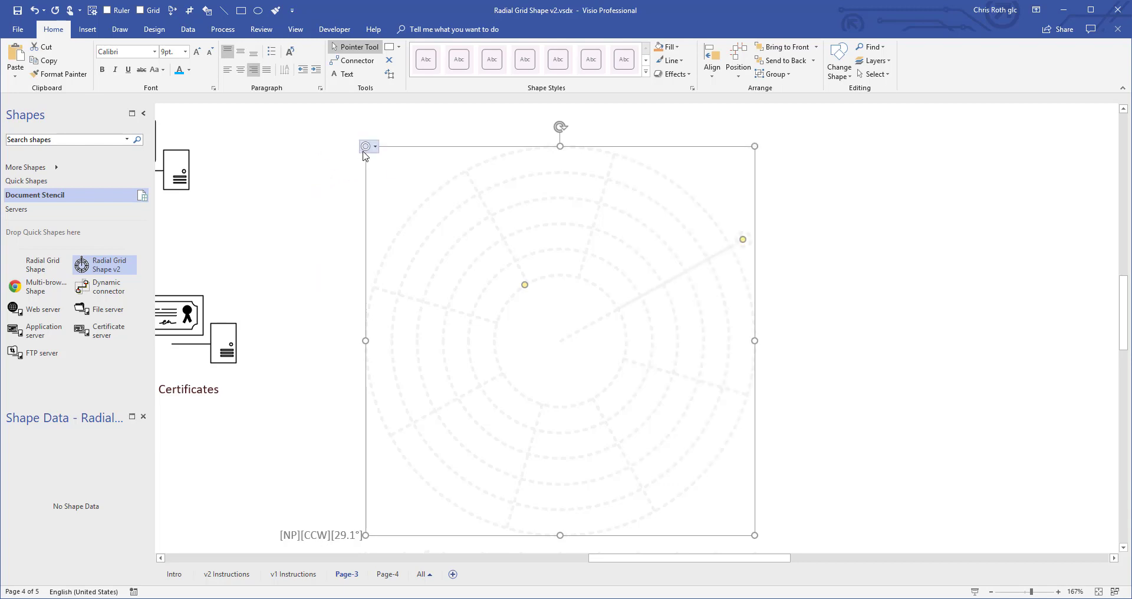
{"action": "left_click", "coordinate": [880, 247]}
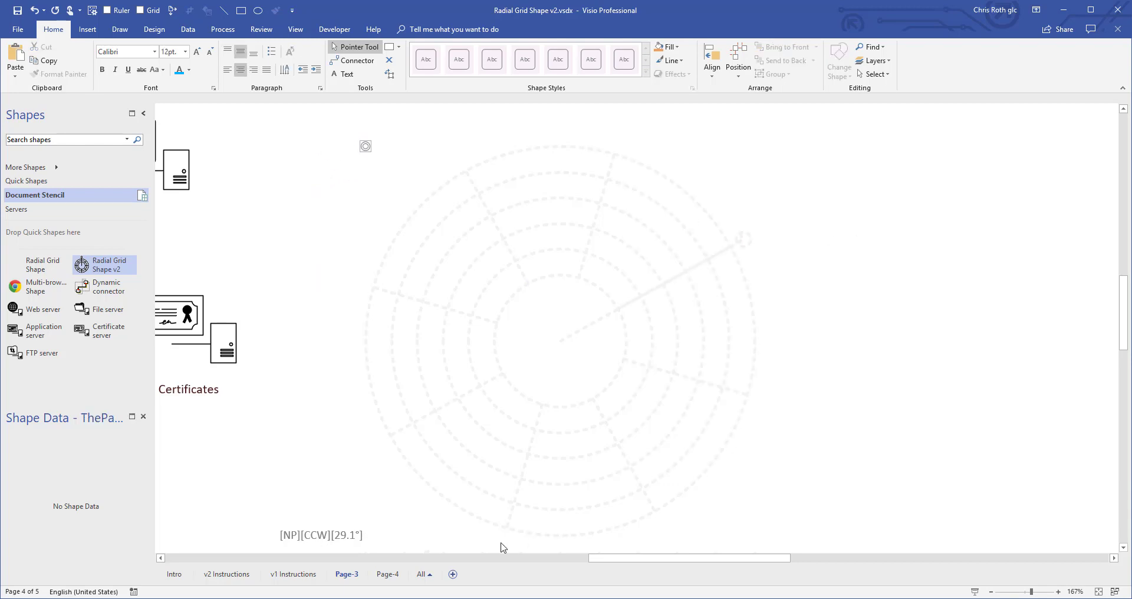
{"action": "left_click", "coordinate": [387, 575]}
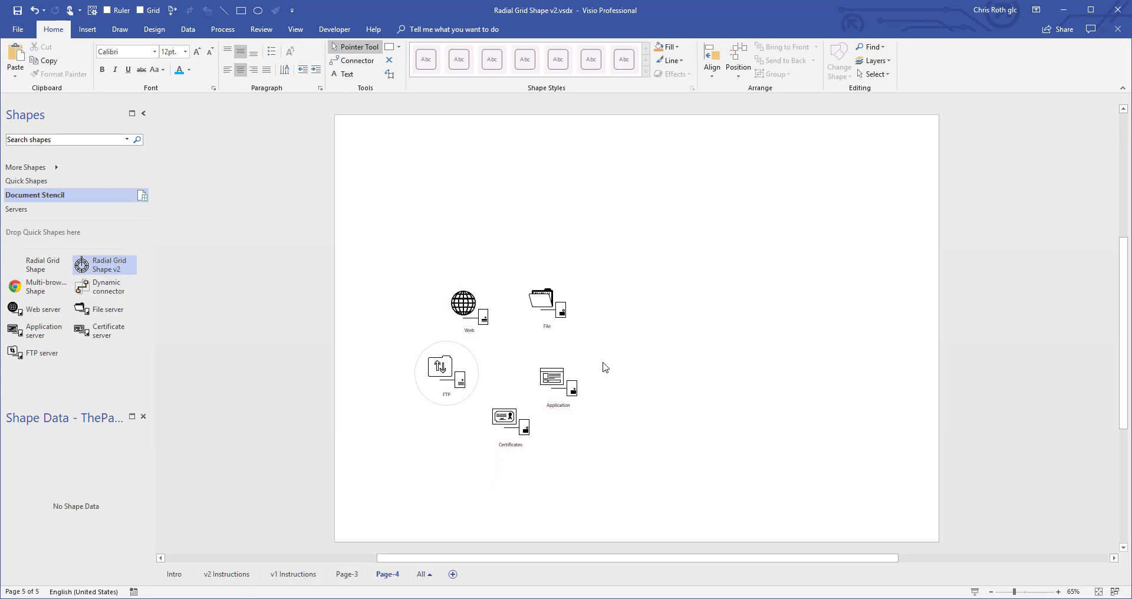
Step: Zoom in on the server icons, draw a test connector to the File icon, then delete it
{"action": "left_click", "coordinate": [508, 344], "text": "ctrl+shift"}
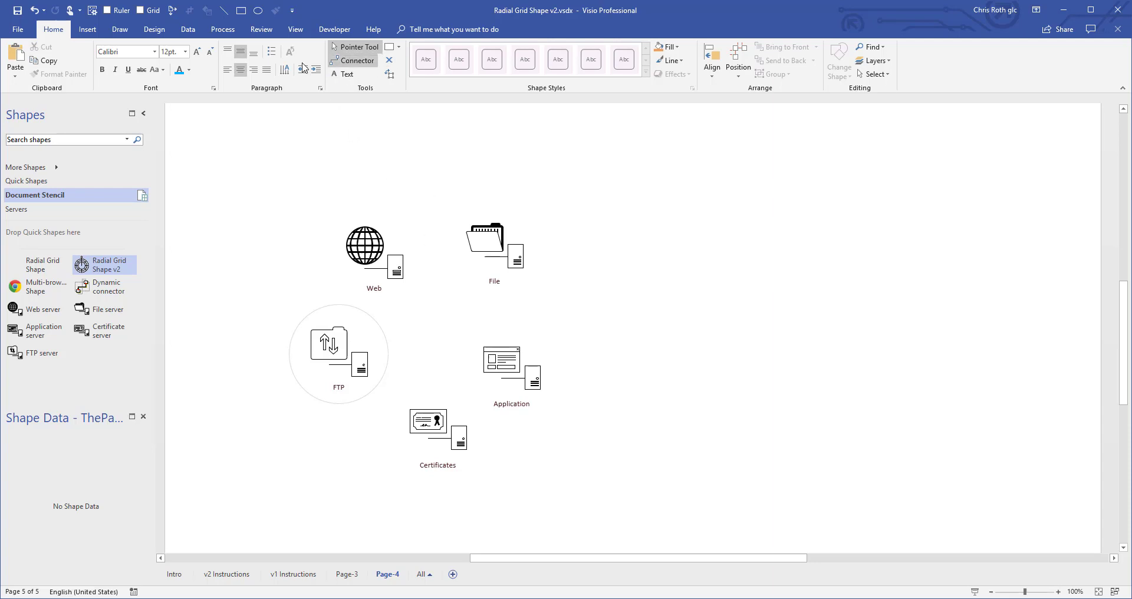
{"action": "left_click", "coordinate": [352, 61]}
{"action": "left_click_drag", "start_coordinate": [582, 190], "coordinate": [494, 245]}
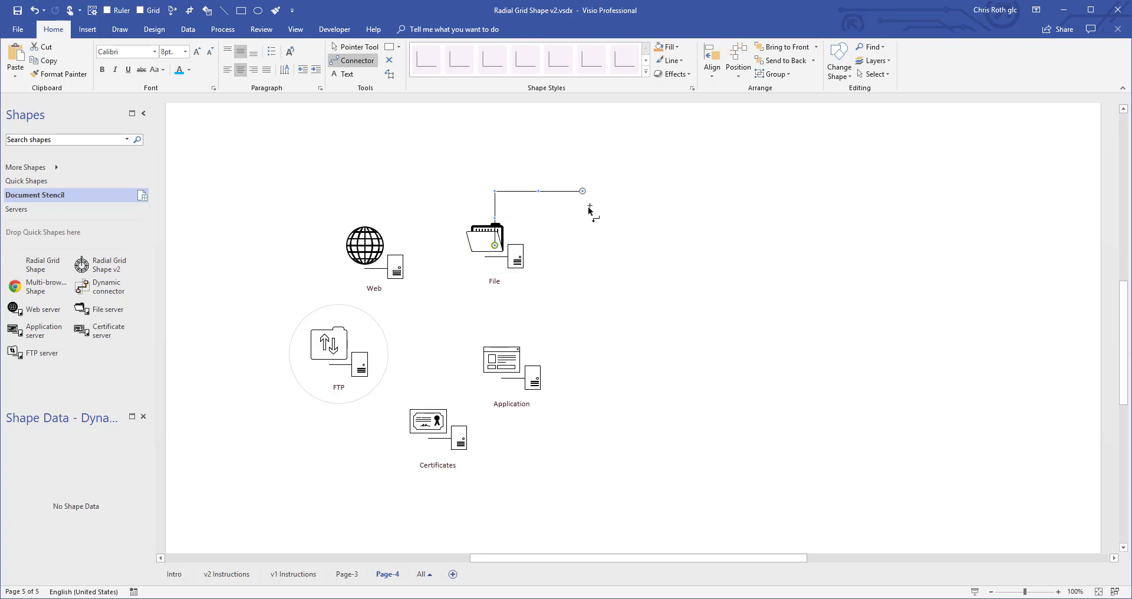
{"action": "key", "text": "Delete"}
{"action": "key", "text": "ctrl+1"}
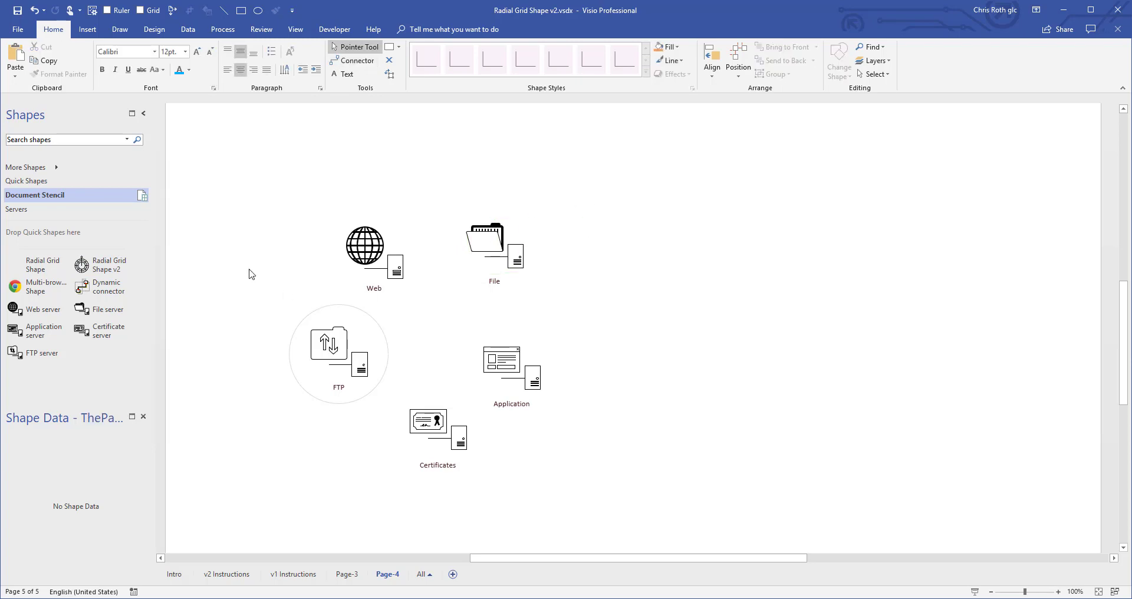
Step: Drop an 8-sector, 2-ring Radial Grid Shape v2 right of the servers and remove the FTP copy
{"action": "left_click_drag", "start_coordinate": [82, 264], "coordinate": [748, 313]}
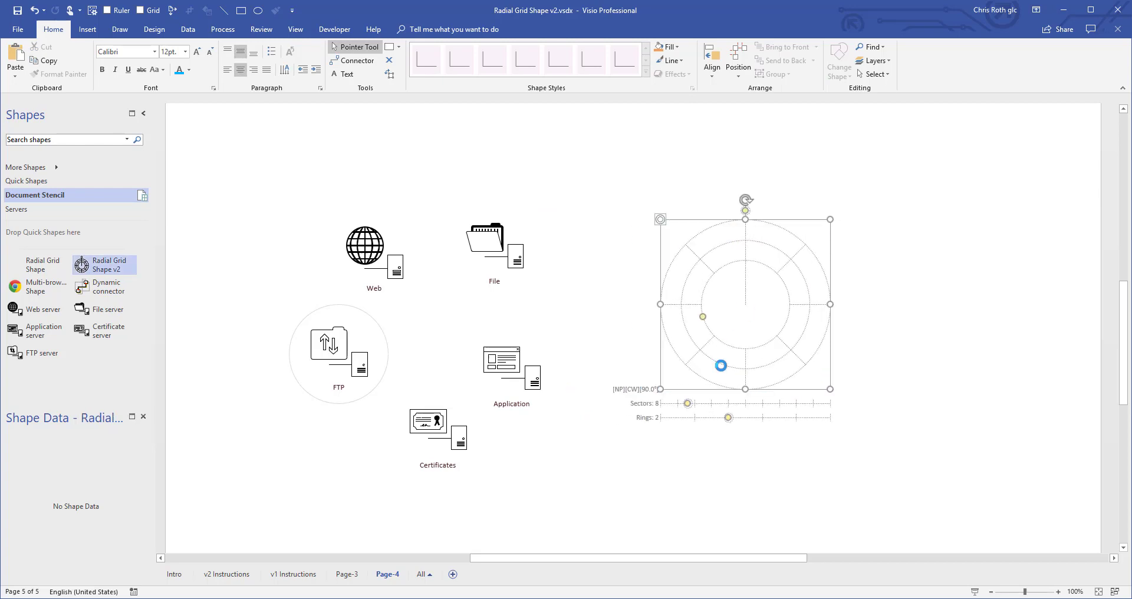
{"action": "left_click", "coordinate": [525, 313]}
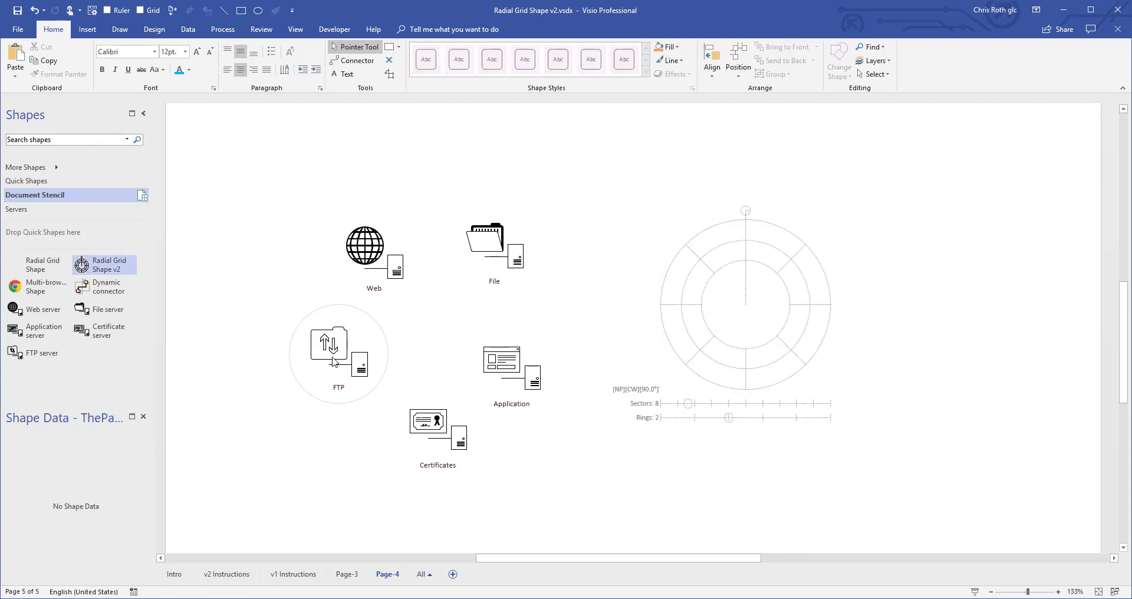
{"action": "scroll", "coordinate": [334, 362], "scroll_direction": "up", "scroll_amount": 1}
{"action": "left_click", "coordinate": [335, 348]}
{"action": "left_click_drag", "start_coordinate": [335, 348], "coordinate": [816, 302]}
{"action": "scroll", "coordinate": [649, 265], "scroll_direction": "left", "scroll_amount": 3}
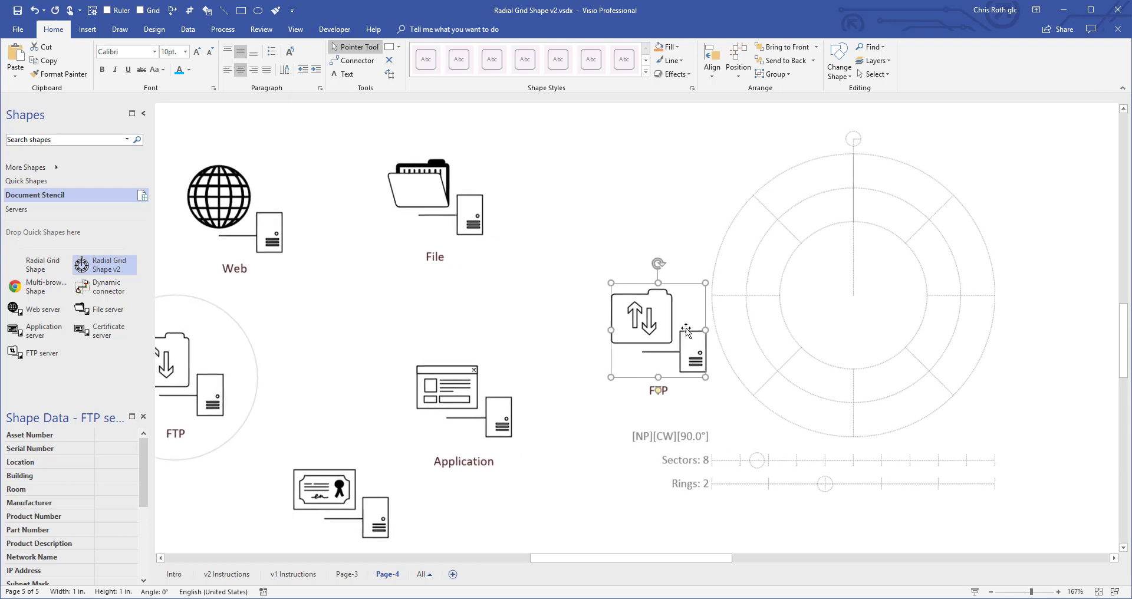
{"action": "left_click", "coordinate": [390, 60]}
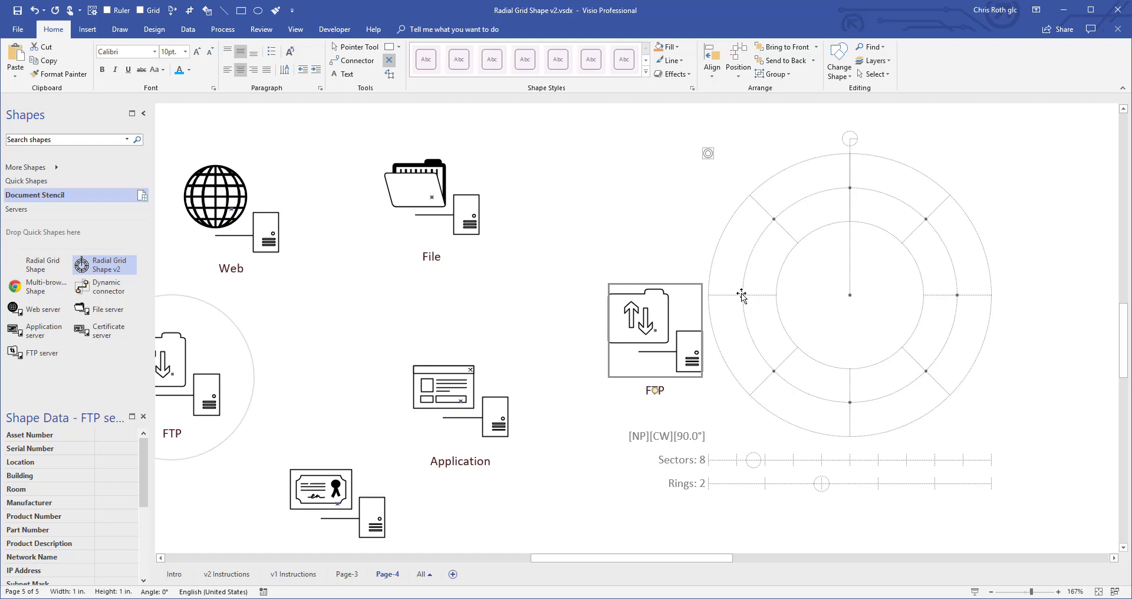
{"action": "left_click_drag", "start_coordinate": [664, 313], "coordinate": [631, 287]}
{"action": "key", "text": "Delete"}
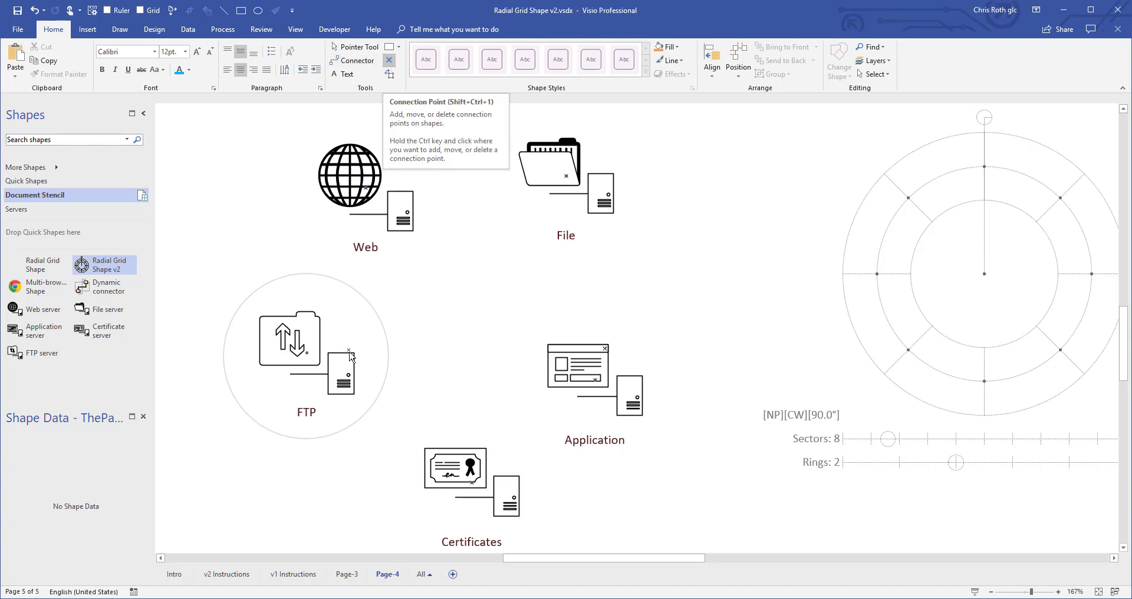
Step: Set the FTP icon's connection point to Inward & Outward and glue it onto the grid's lower left
{"action": "right_click", "coordinate": [306, 353]}
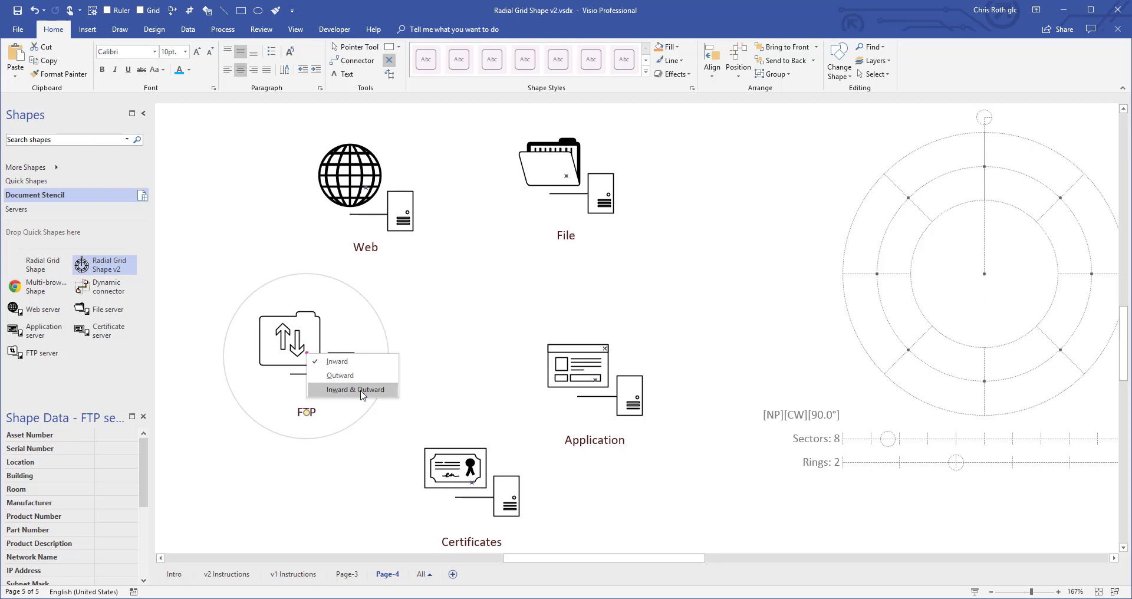
{"action": "left_click", "coordinate": [362, 392]}
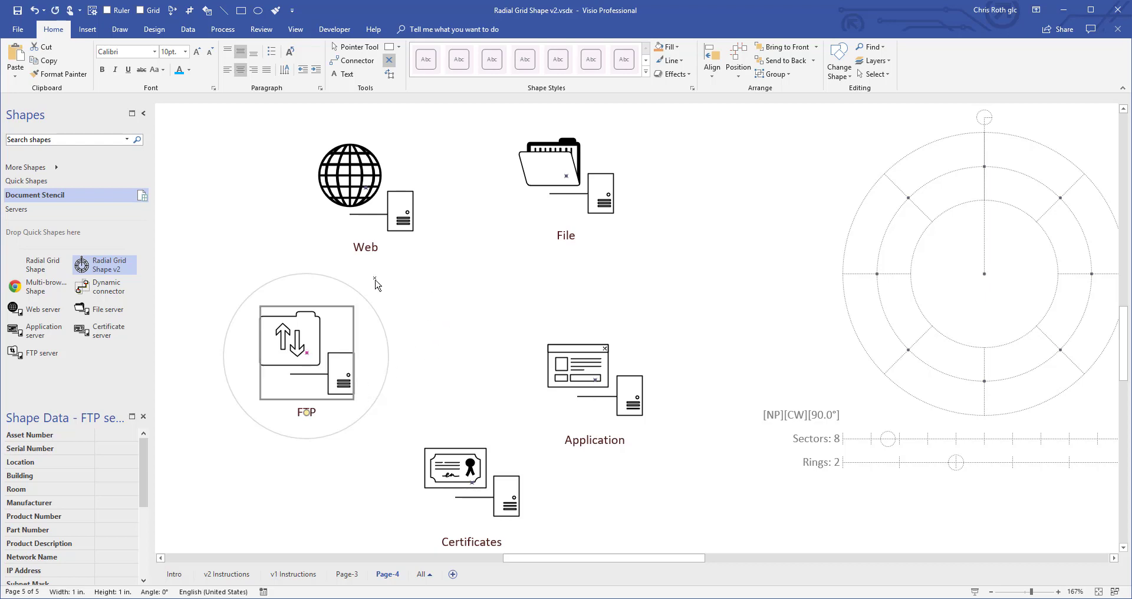
{"action": "left_click_drag", "start_coordinate": [329, 339], "coordinate": [874, 336]}
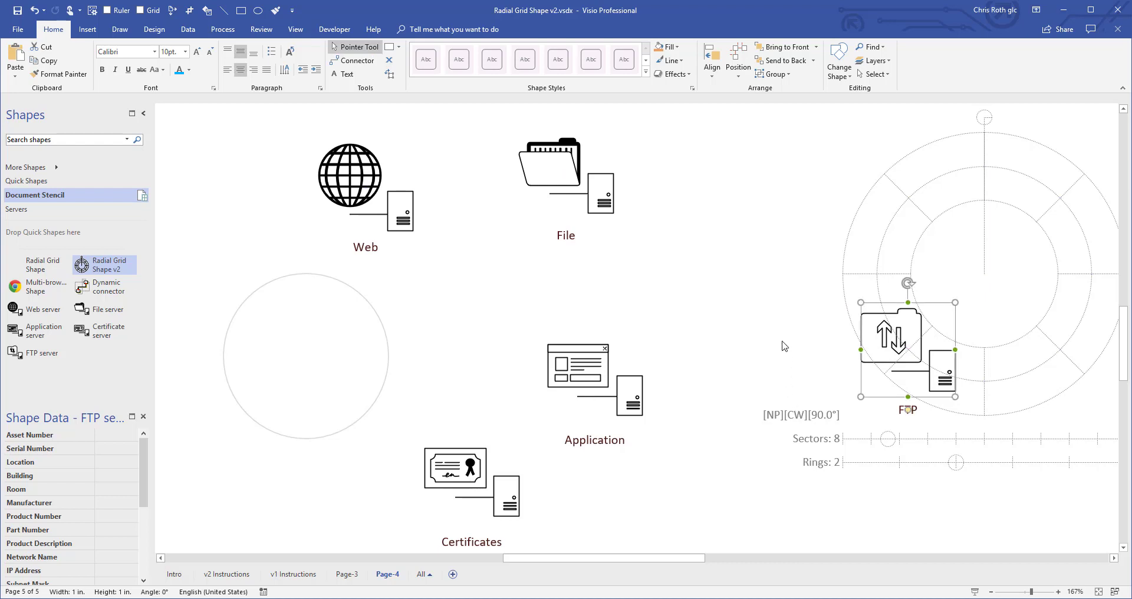
Step: Reposition the radial grid, then glue the File and Application servers onto its rings
{"action": "left_click", "coordinate": [842, 349]}
{"action": "scroll", "coordinate": [625, 367], "scroll_direction": "down", "scroll_amount": 2}
{"action": "left_click_drag", "start_coordinate": [613, 365], "coordinate": [642, 367]}
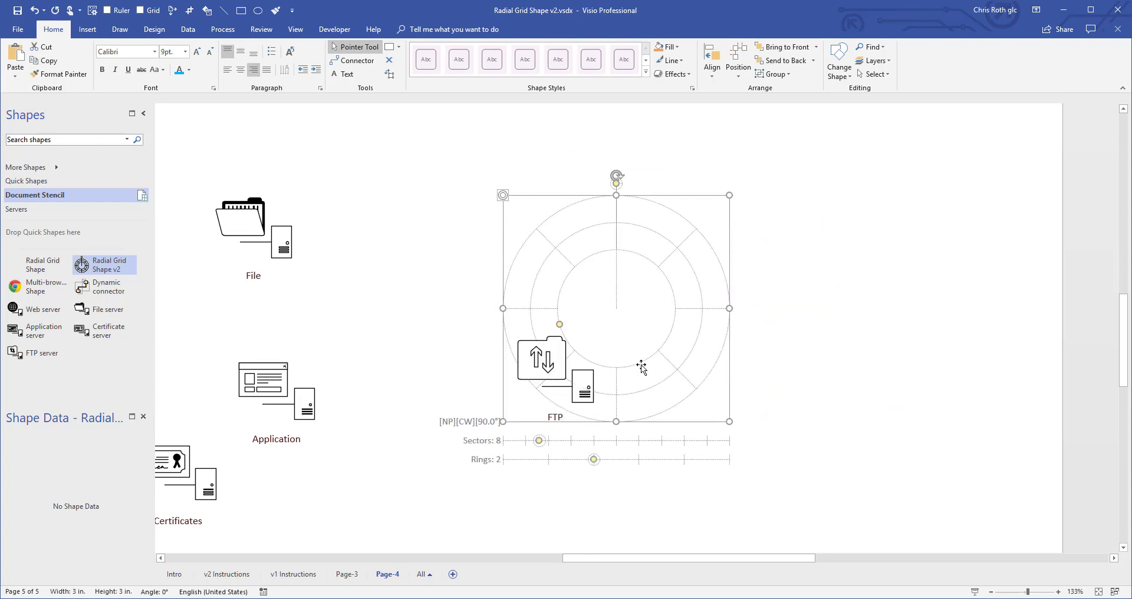
{"action": "left_click_drag", "start_coordinate": [242, 231], "coordinate": [603, 223]}
{"action": "left_click_drag", "start_coordinate": [264, 386], "coordinate": [669, 250]}
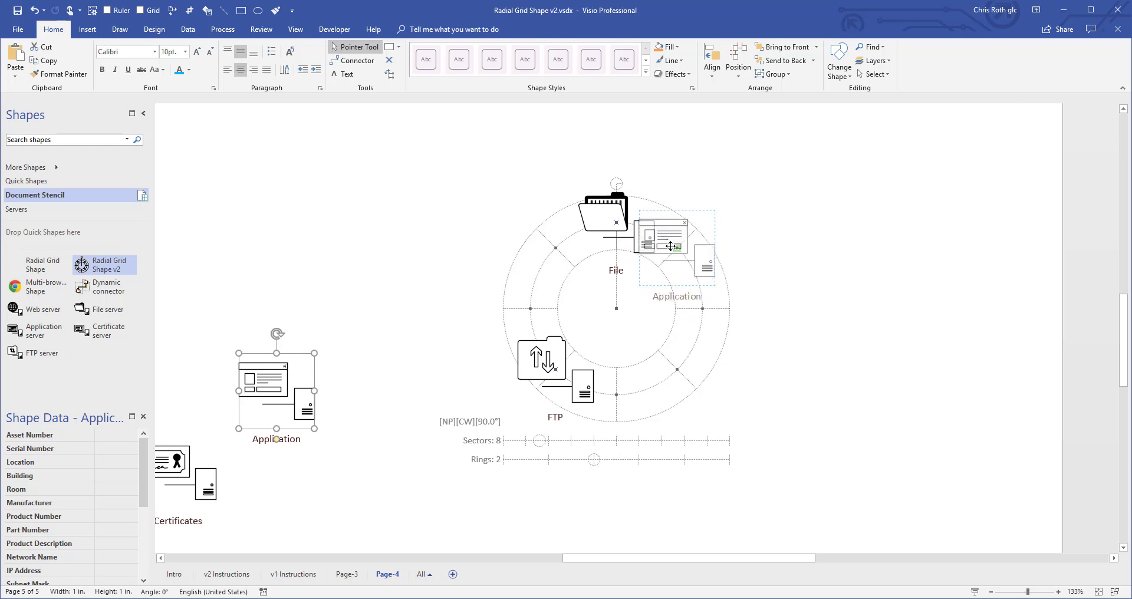
{"action": "left_click", "coordinate": [682, 420]}
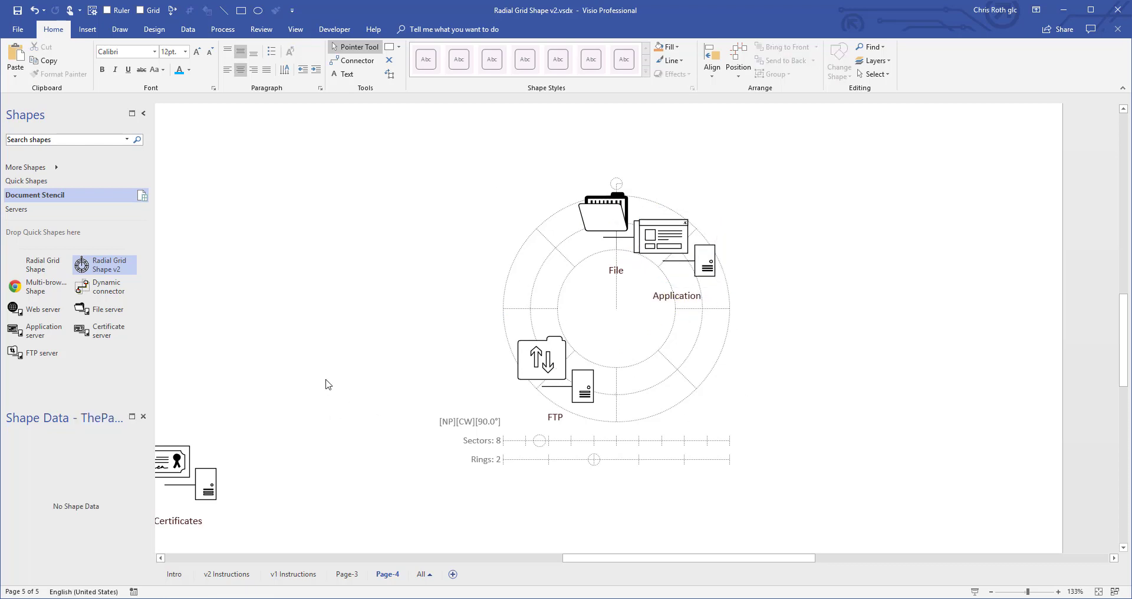
{"action": "mouse_move", "coordinate": [323, 384]}
{"action": "left_mouse_down"}
{"action": "mouse_move", "coordinate": [508, 342]}
{"action": "mouse_move", "coordinate": [490, 357]}
{"action": "left_mouse_up"}
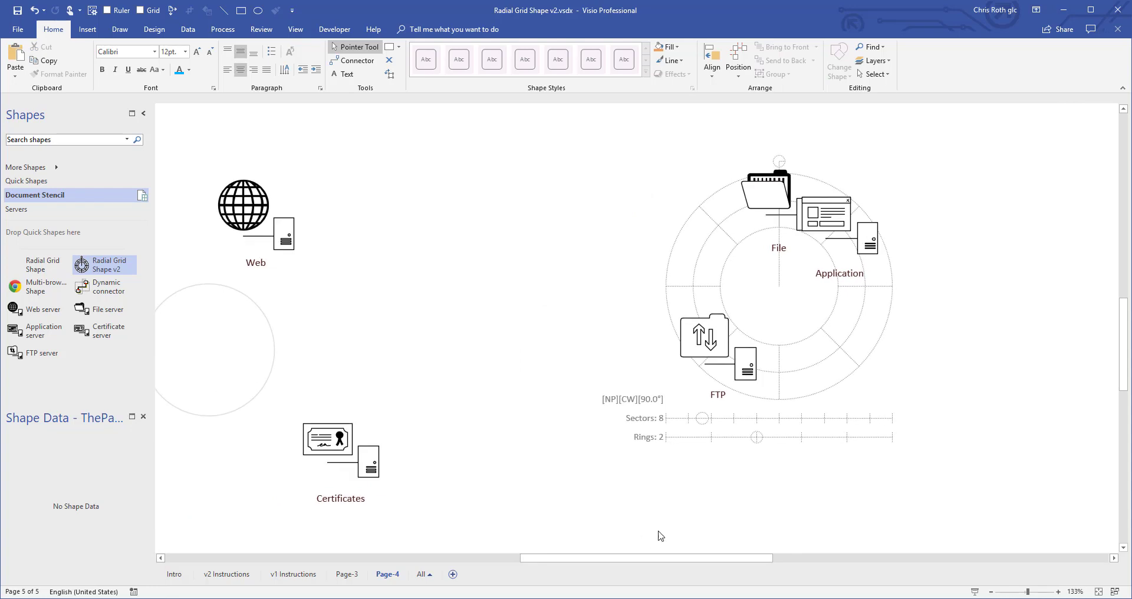
{"action": "left_click", "coordinate": [702, 436]}
Step: Cut the grid to 5 sectors and move the FTP, Web and Certificates servers into its open sectors
{"action": "left_click_drag", "start_coordinate": [702, 417], "coordinate": [689, 421]}
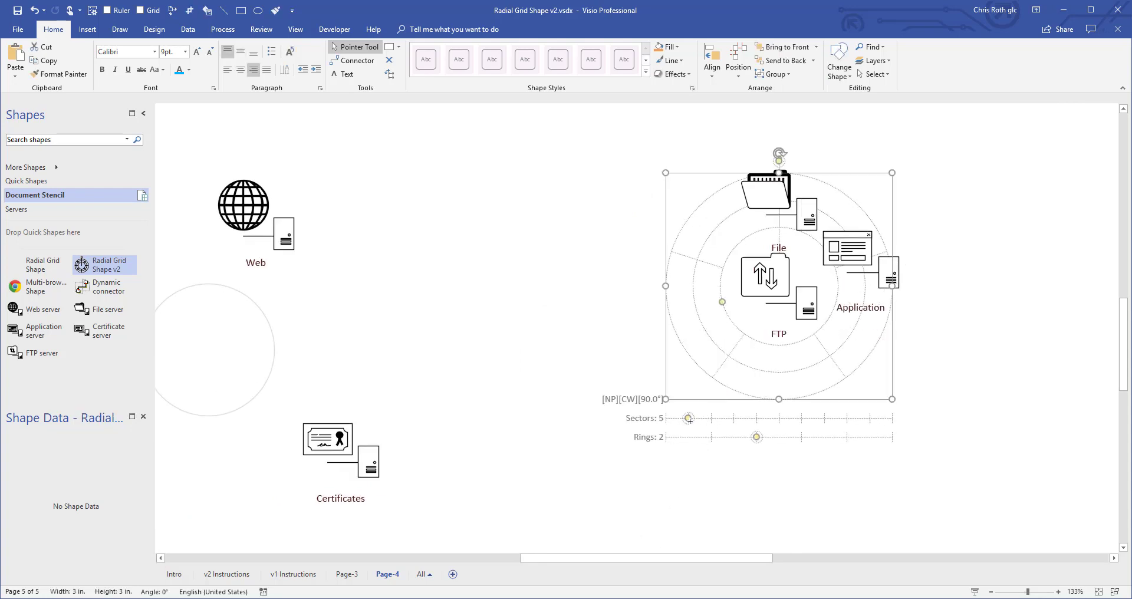
{"action": "left_click", "coordinate": [559, 359]}
{"action": "left_click_drag", "start_coordinate": [773, 271], "coordinate": [724, 337]}
{"action": "left_click_drag", "start_coordinate": [242, 213], "coordinate": [630, 254]}
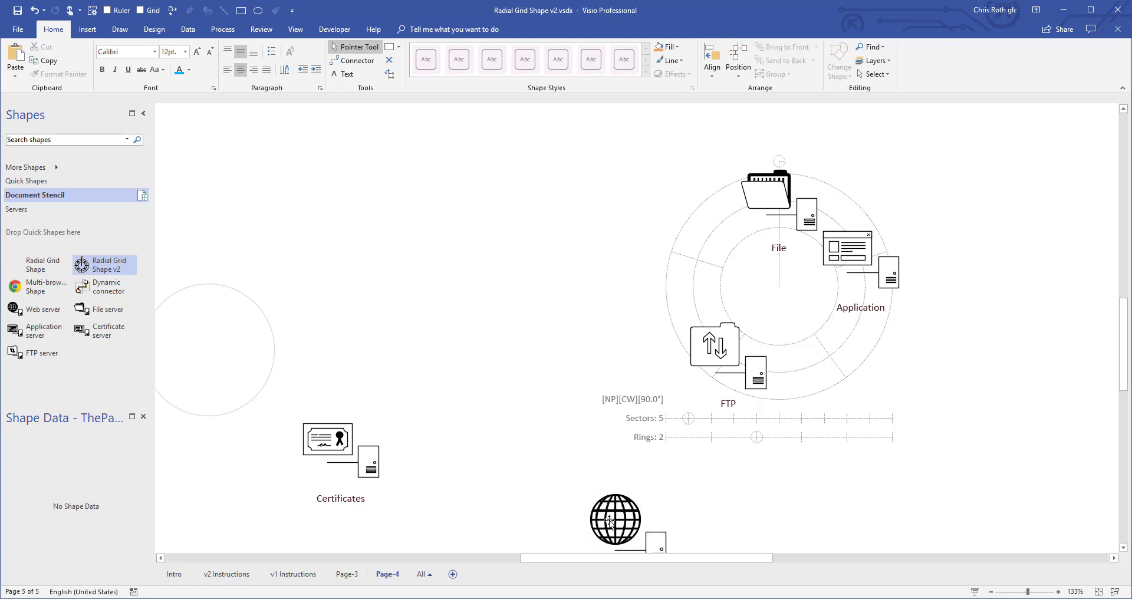
{"action": "left_click_drag", "start_coordinate": [610, 522], "coordinate": [697, 259]}
{"action": "left_click_drag", "start_coordinate": [330, 439], "coordinate": [831, 345]}
Step: Move the grid left-centre, enlarge it to 4.781 in square, and rotate its start angle to 54.3°
{"action": "left_click", "coordinate": [773, 339]}
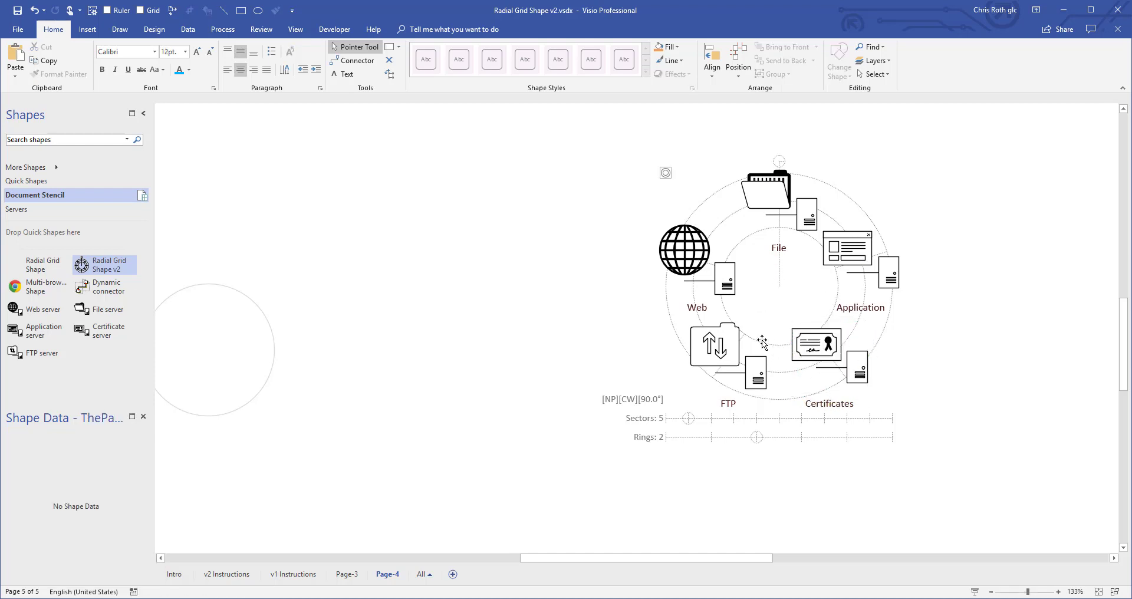
{"action": "left_click_drag", "start_coordinate": [775, 346], "coordinate": [647, 349]}
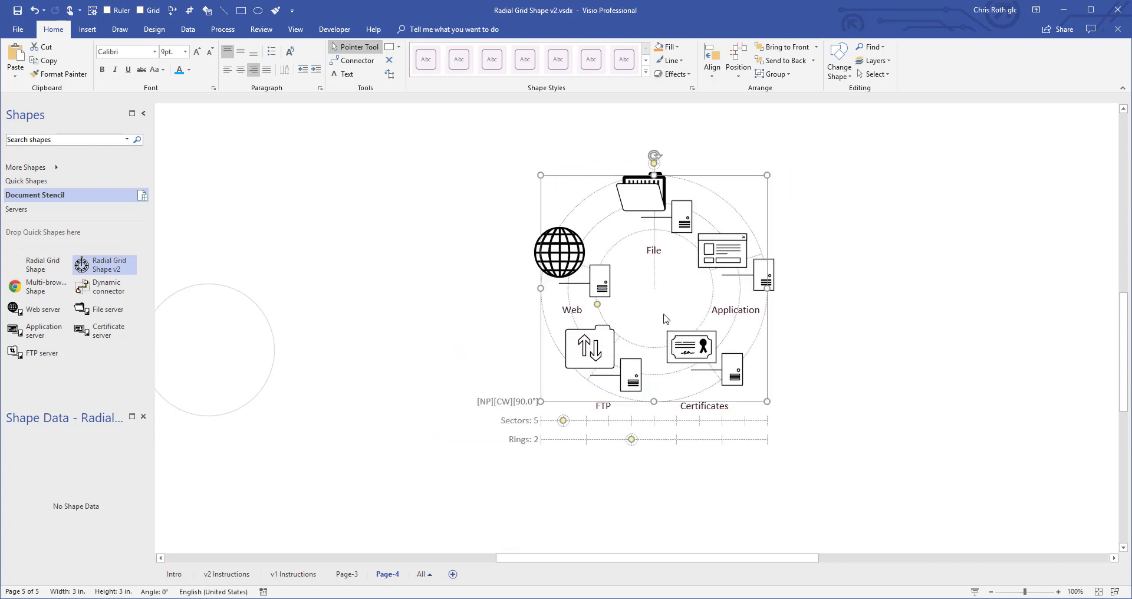
{"action": "key", "text": "ctrl+shift+w"}
{"action": "left_click_drag", "start_coordinate": [721, 366], "coordinate": [797, 439]}
{"action": "left_click", "coordinate": [710, 369], "text": "ctrl+shift"}
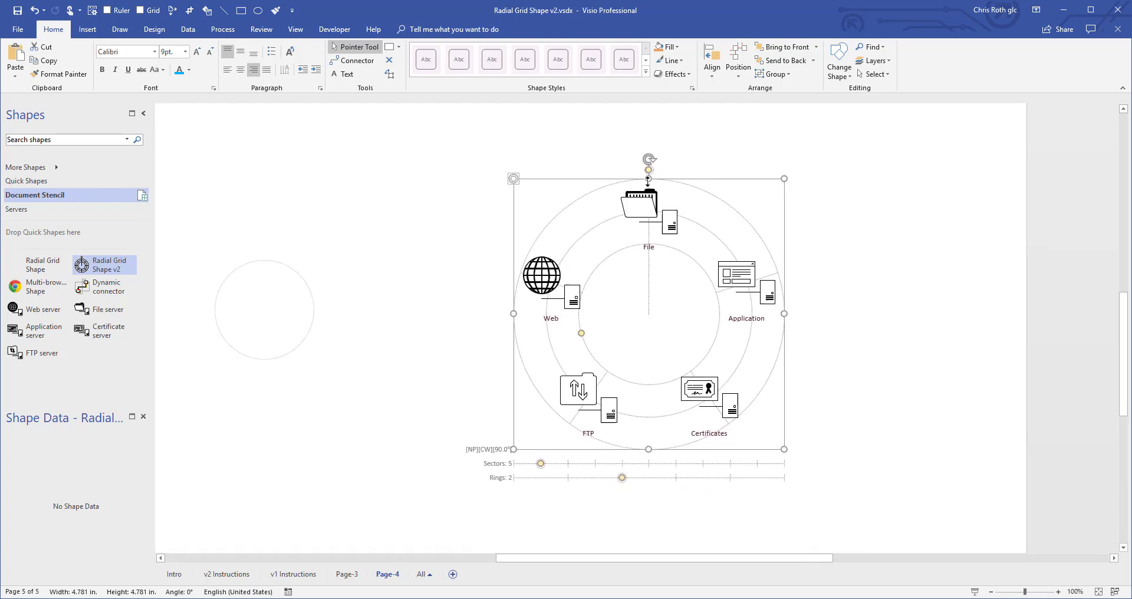
{"action": "left_click_drag", "start_coordinate": [648, 166], "coordinate": [733, 197]}
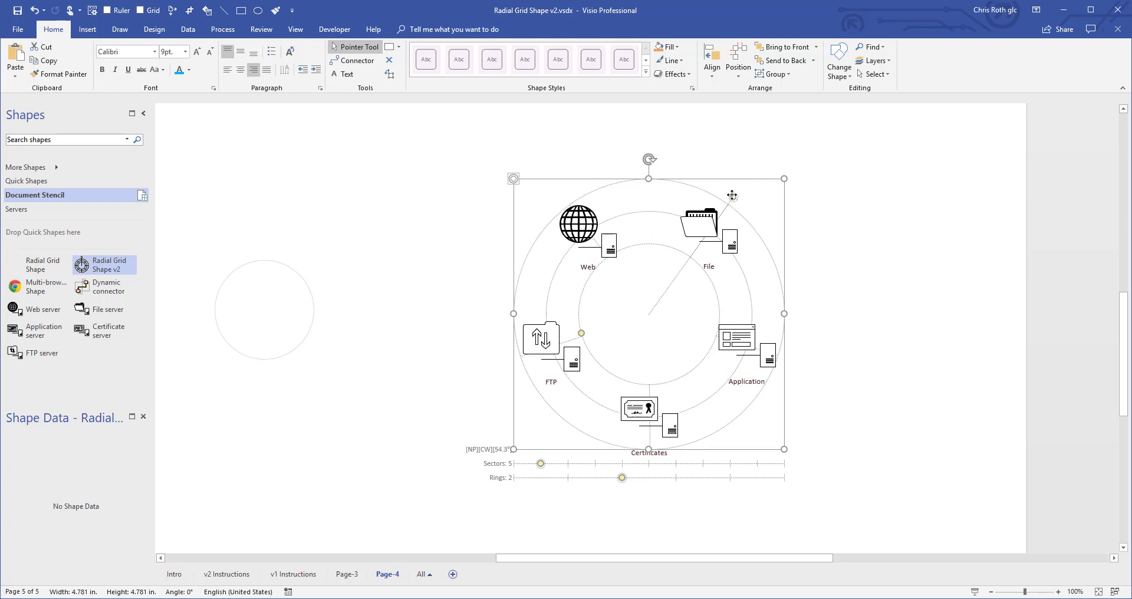
Step: Rotate the start angle to 56.2° and try sector counts of 8, 18 and 13
{"action": "mouse_move", "coordinate": [733, 197]}
{"action": "left_mouse_down"}
{"action": "mouse_move", "coordinate": [746, 207]}
{"action": "mouse_move", "coordinate": [729, 194]}
{"action": "left_mouse_up"}
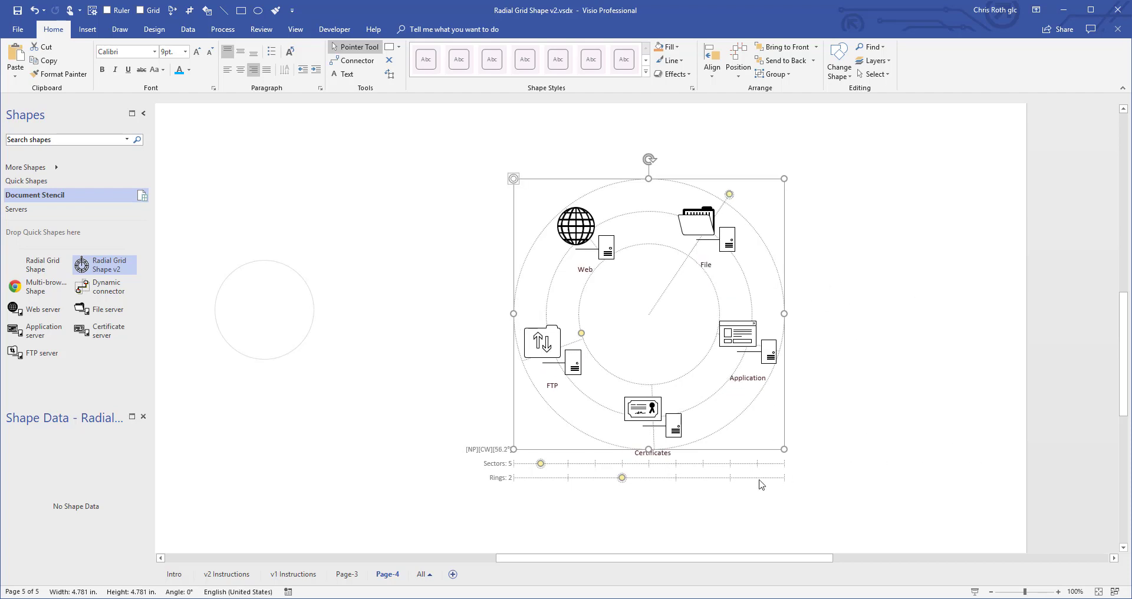
{"action": "left_click_drag", "start_coordinate": [541, 463], "coordinate": [557, 462]}
{"action": "left_click_drag", "start_coordinate": [576, 463], "coordinate": [644, 464]}
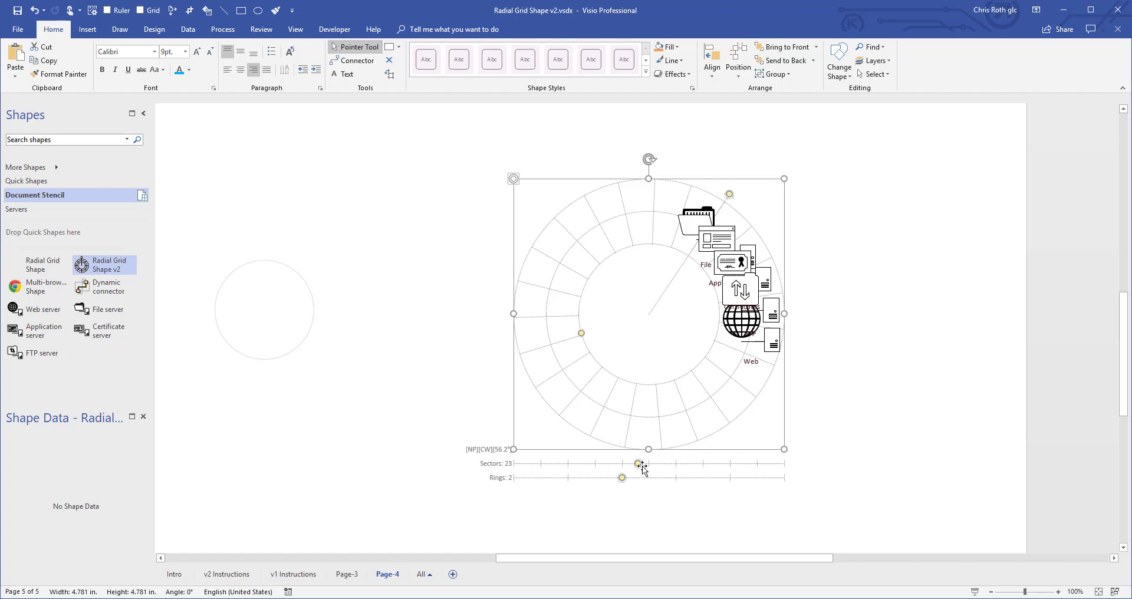
{"action": "left_click_drag", "start_coordinate": [637, 464], "coordinate": [583, 462]}
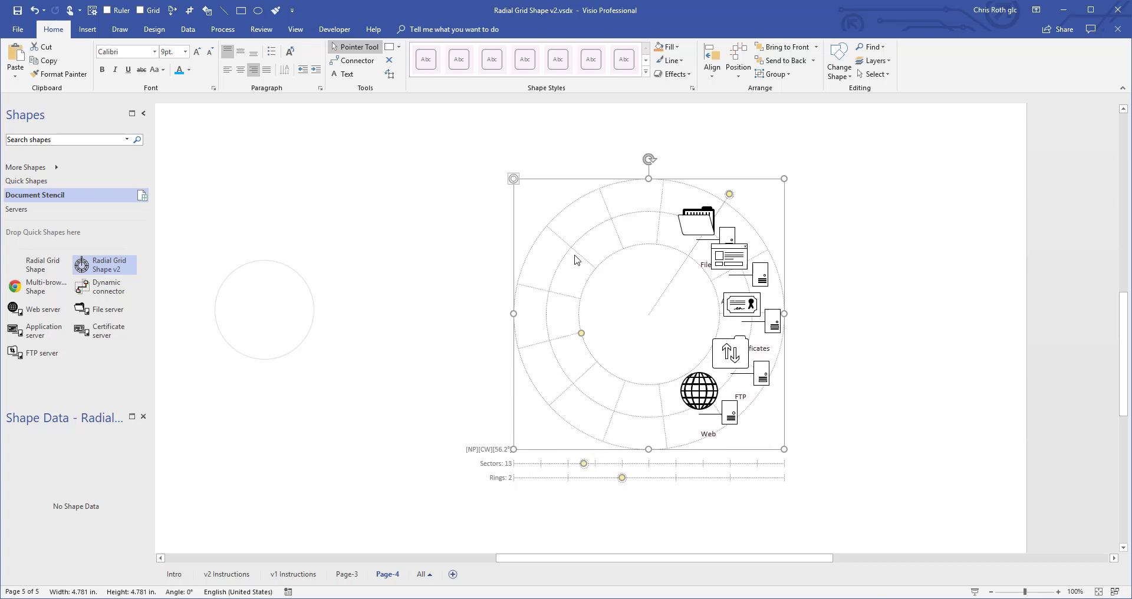
Step: Make the grid run counter-clockwise and bring it down to 6 sectors
{"action": "left_click", "coordinate": [514, 179]}
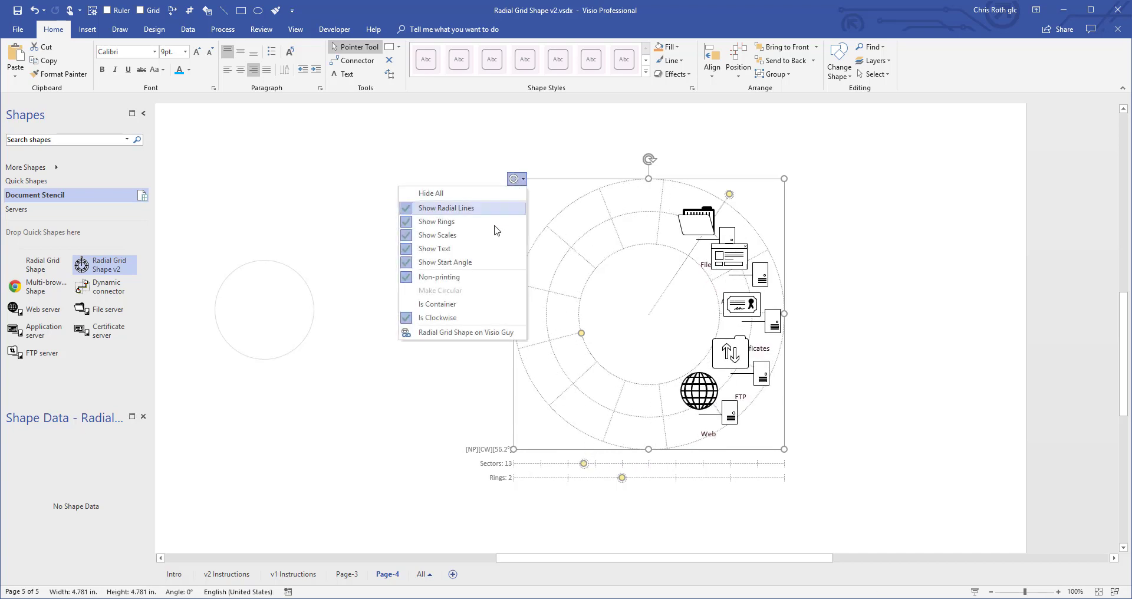
{"action": "left_click", "coordinate": [457, 318]}
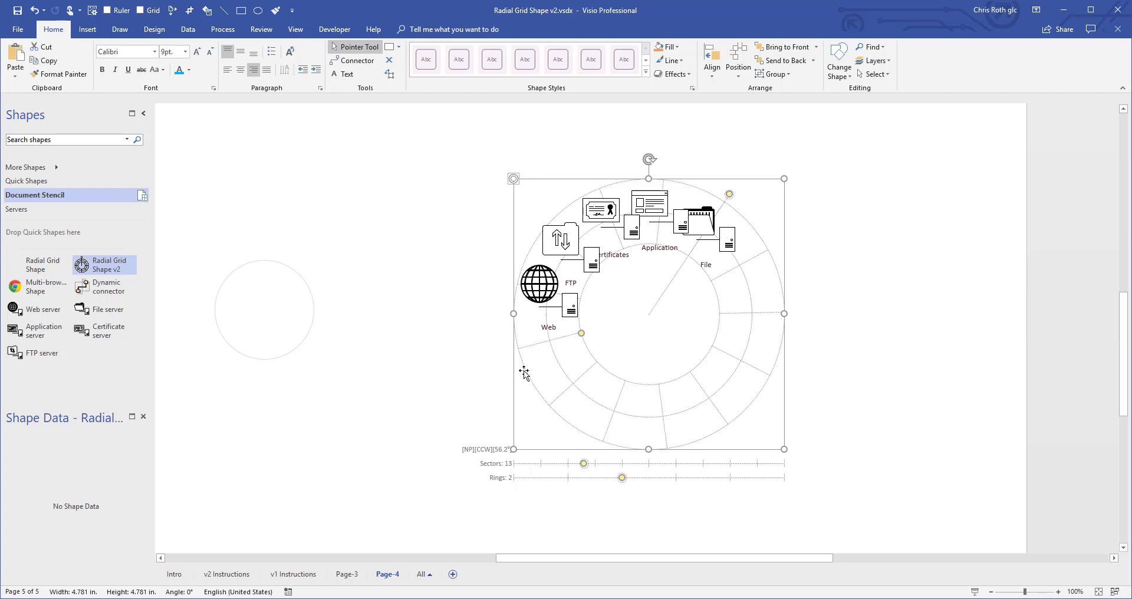
{"action": "left_click_drag", "start_coordinate": [584, 464], "coordinate": [611, 463]}
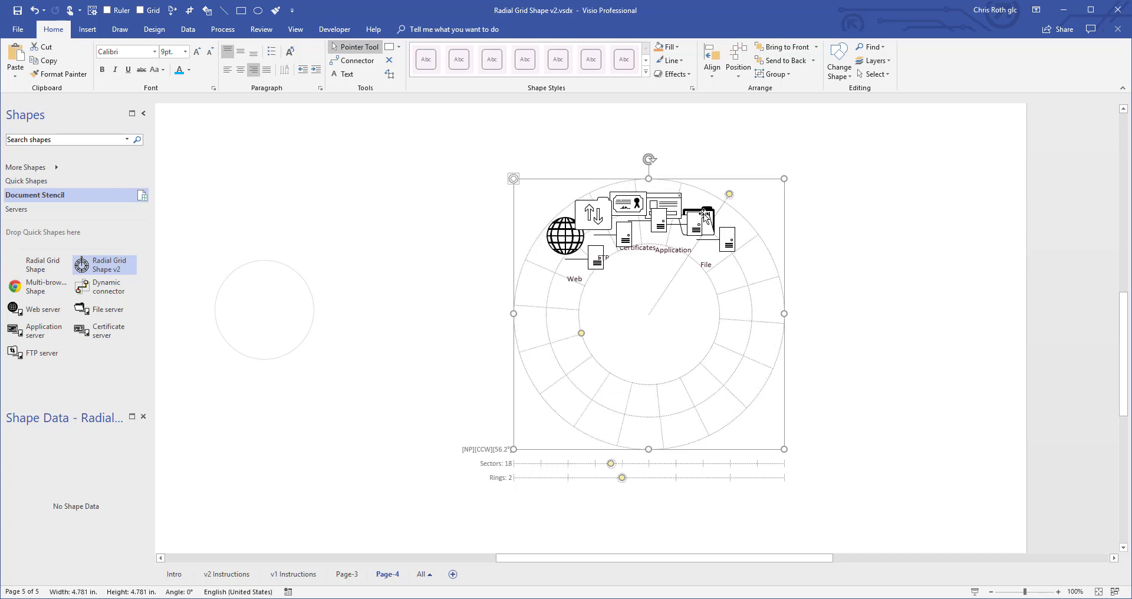
{"action": "left_click_drag", "start_coordinate": [609, 464], "coordinate": [548, 468]}
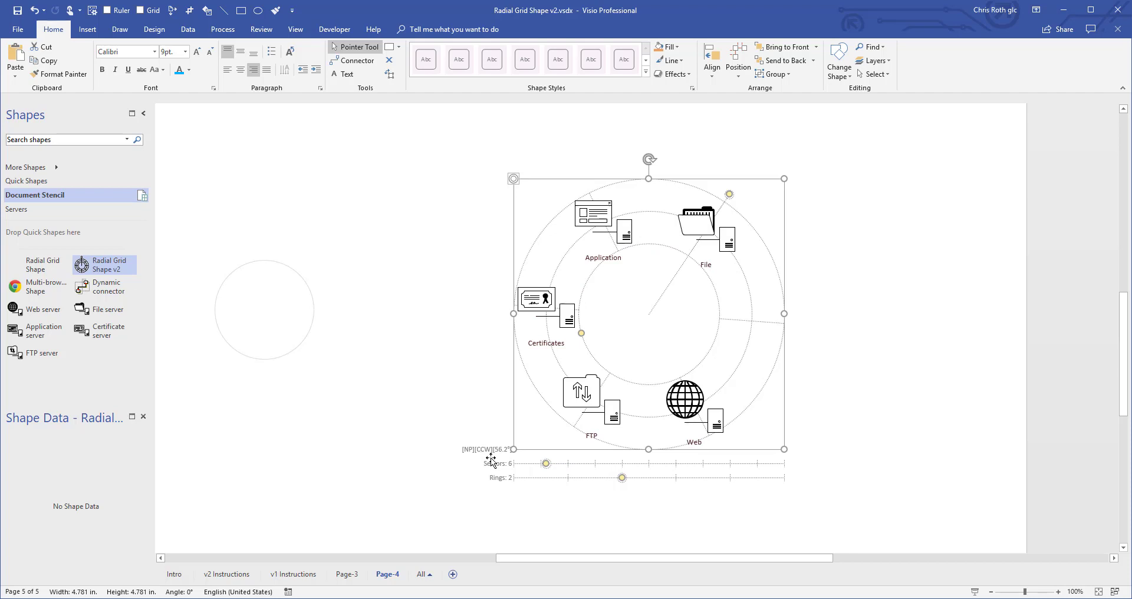
Step: Hide the radial grid's text labels and its sector and ring scales
{"action": "left_click", "coordinate": [840, 277]}
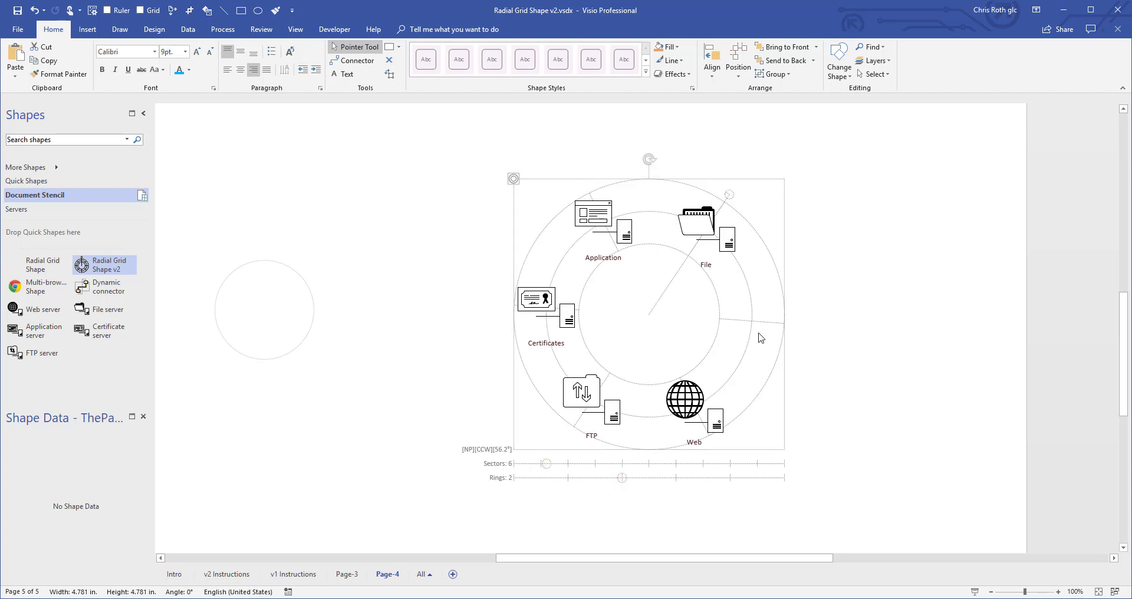
{"action": "right_click", "coordinate": [482, 451]}
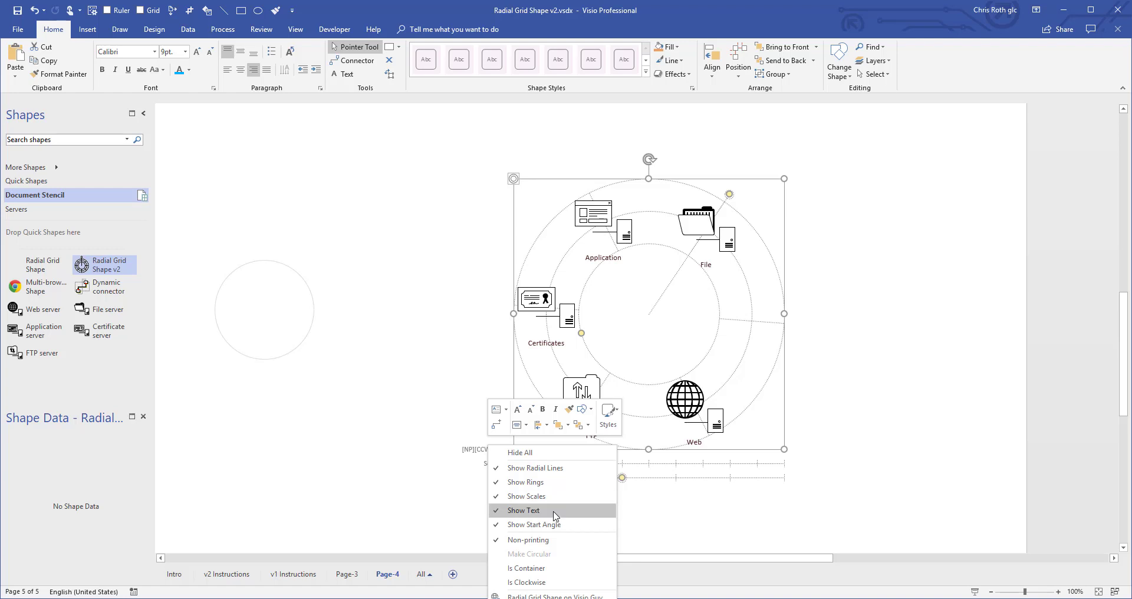
{"action": "left_click", "coordinate": [557, 511]}
{"action": "right_click", "coordinate": [527, 463]}
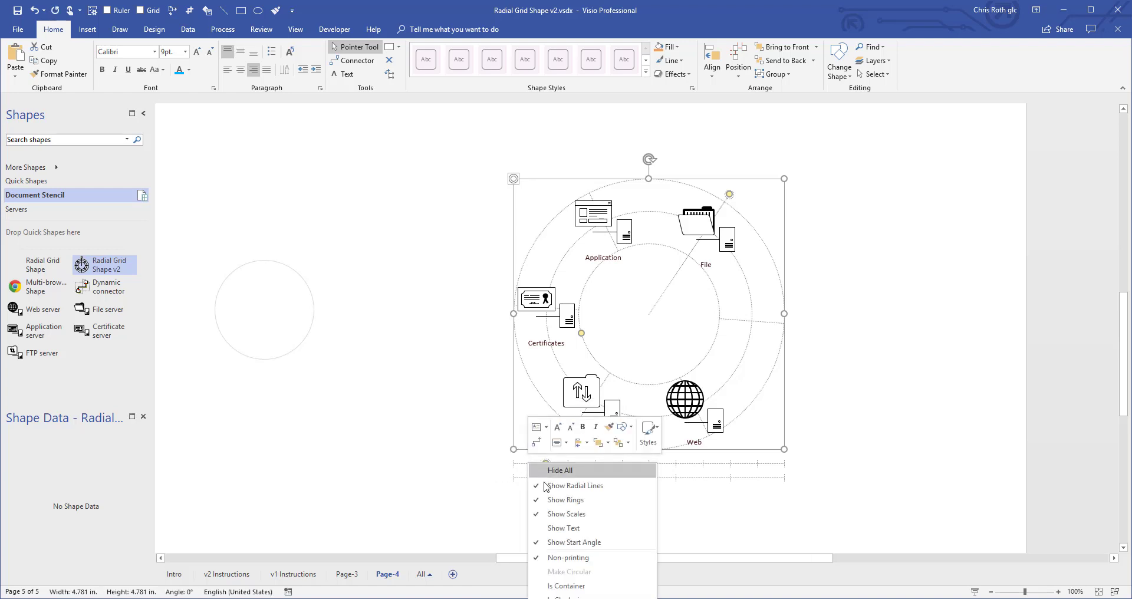
{"action": "left_click", "coordinate": [581, 513]}
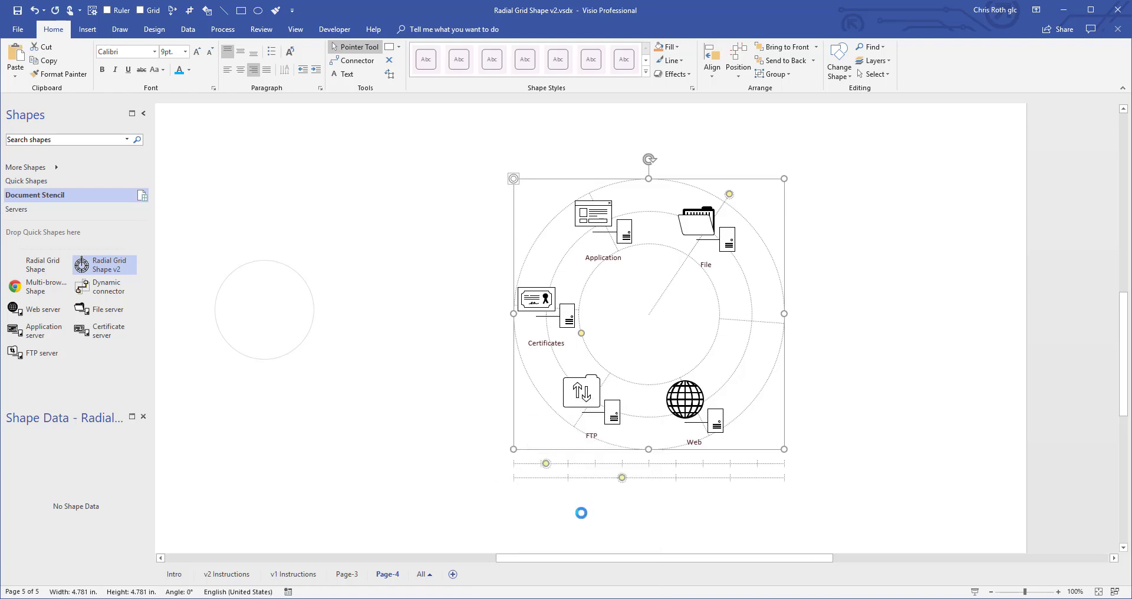
{"action": "left_click", "coordinate": [954, 447]}
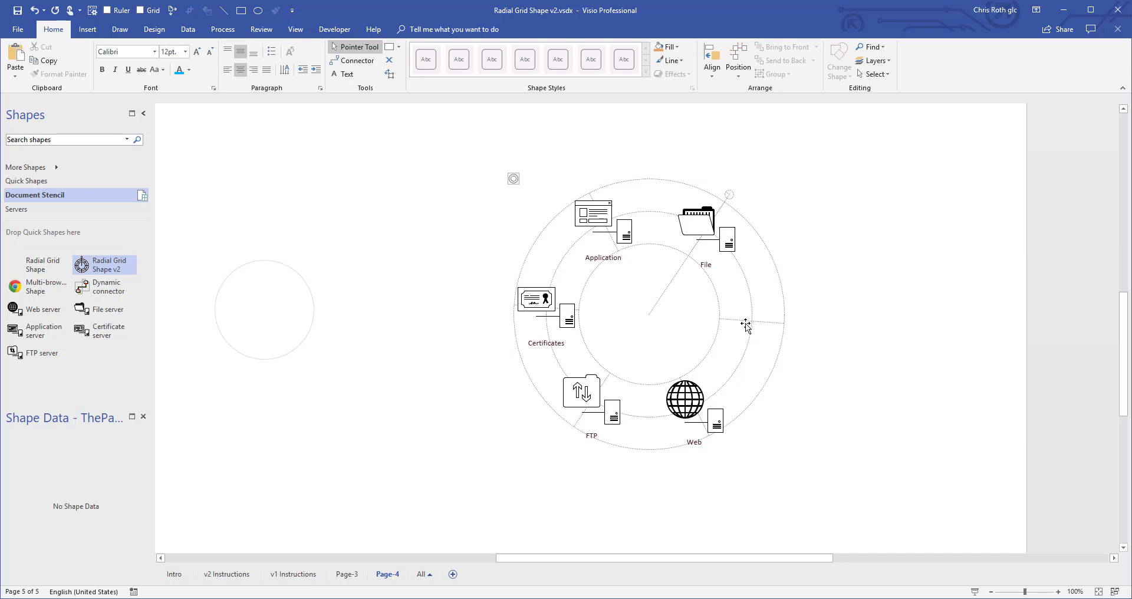
Step: Experiment with the ring spacing, then drag the rings handle down to 2 rings
{"action": "mouse_move", "coordinate": [745, 325]}
{"action": "left_click", "coordinate": [389, 60]}
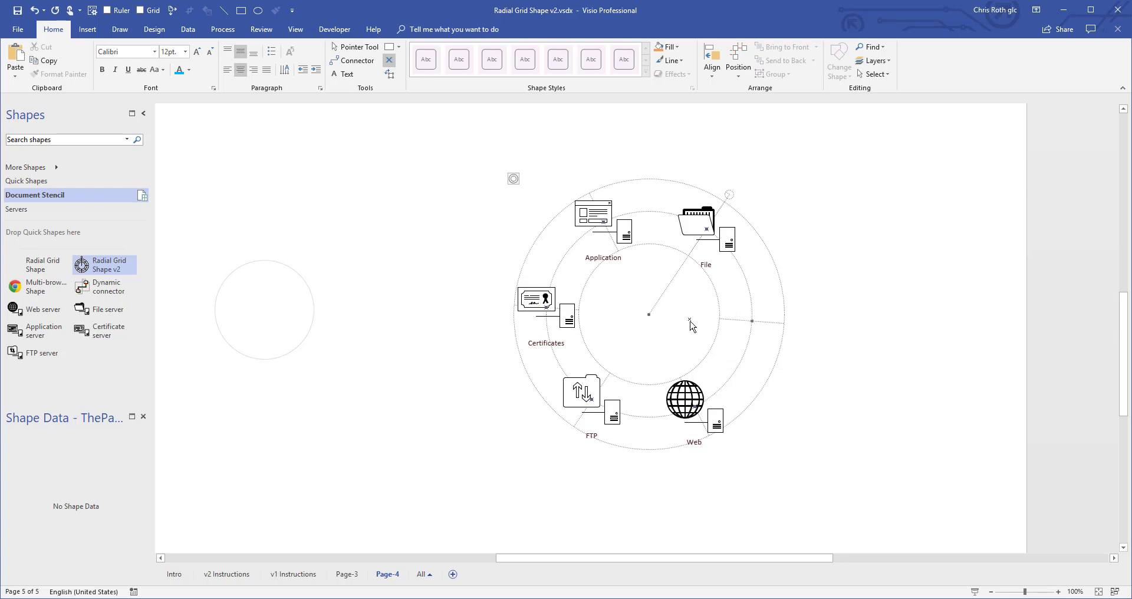
{"action": "left_click", "coordinate": [712, 344]}
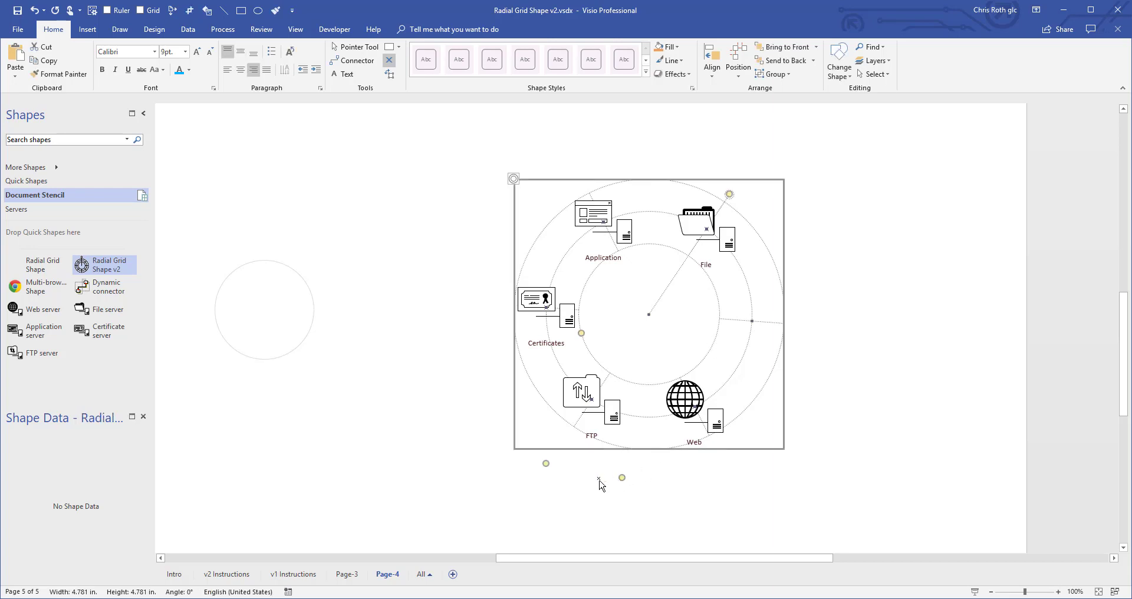
{"action": "left_click_drag", "start_coordinate": [545, 464], "coordinate": [580, 483]}
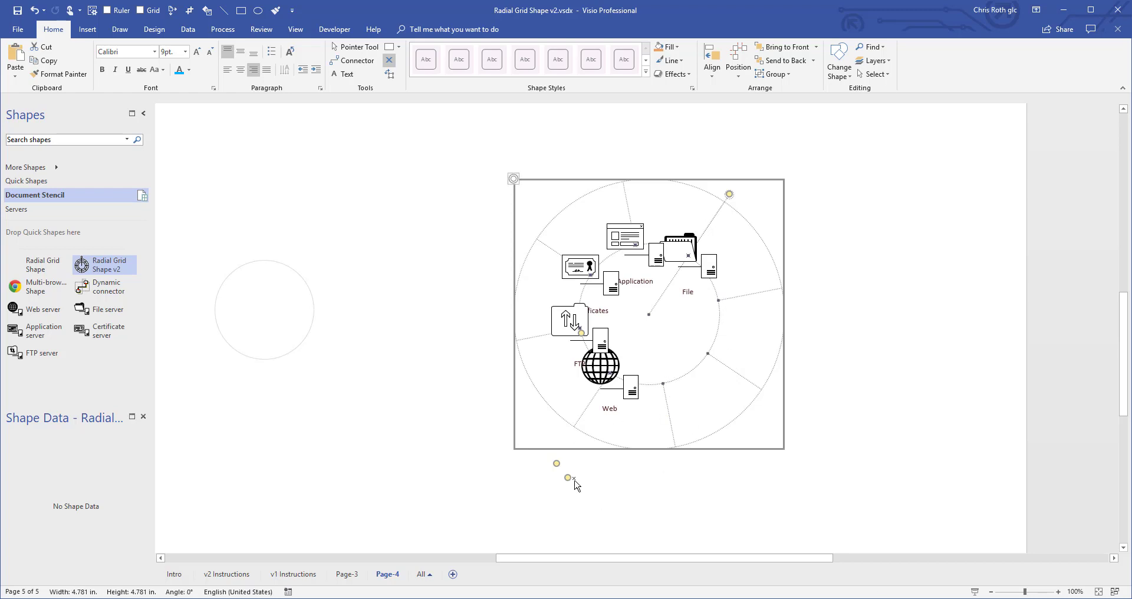
{"action": "key", "text": "ctrl+z"}
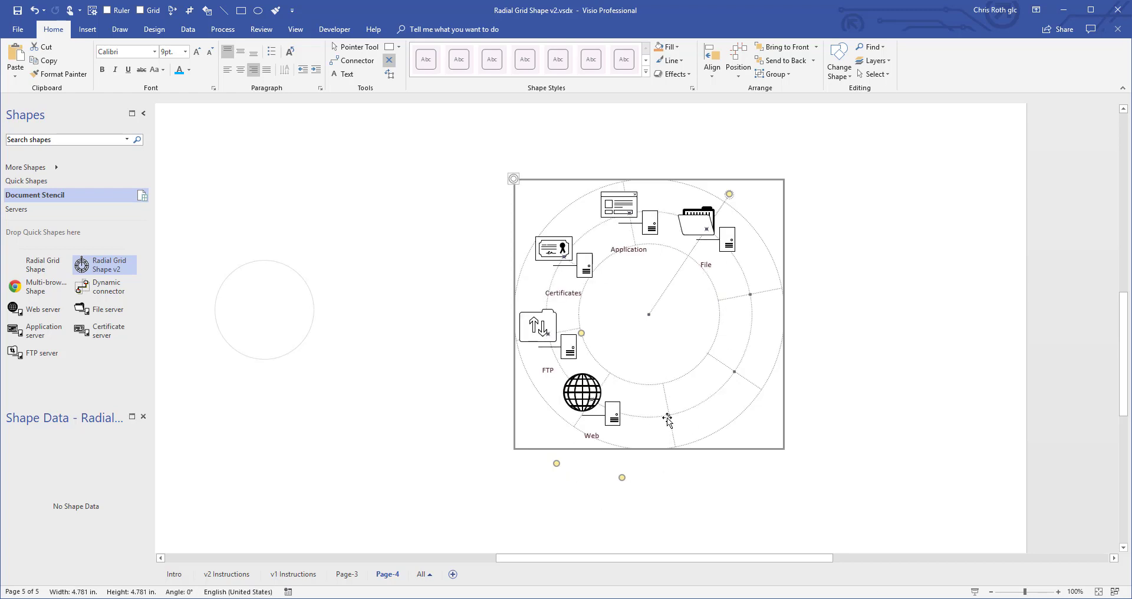
{"action": "left_click_drag", "start_coordinate": [623, 477], "coordinate": [730, 477]}
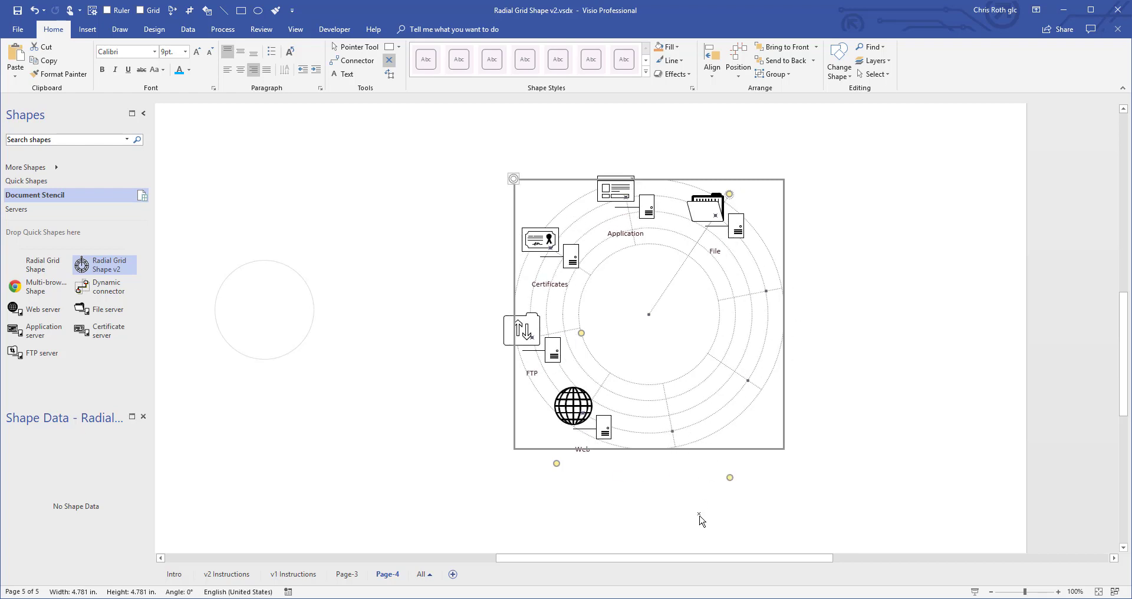
{"action": "left_click_drag", "start_coordinate": [730, 477], "coordinate": [678, 482]}
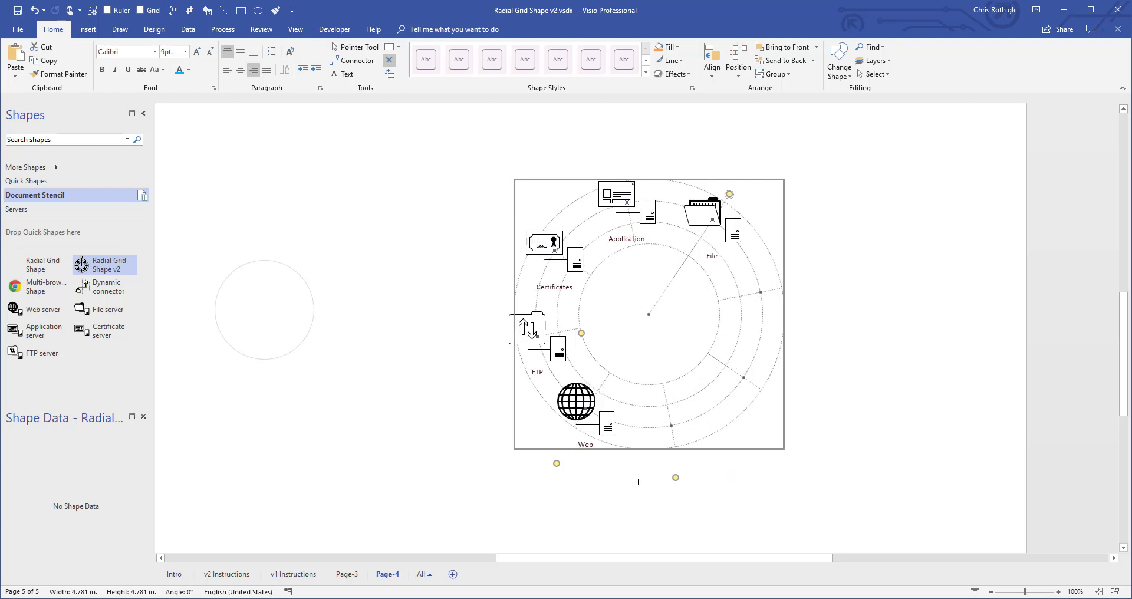
{"action": "left_click_drag", "start_coordinate": [638, 481], "coordinate": [621, 478]}
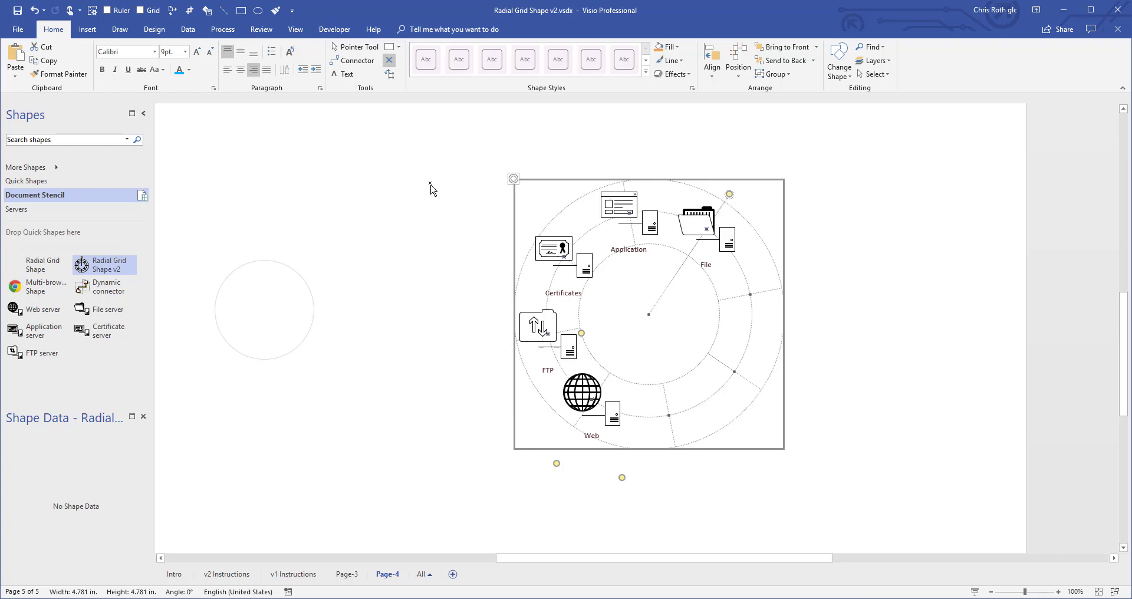
Step: Turn Show Text and Show Scales back on for the radial grid
{"action": "left_click", "coordinate": [513, 184]}
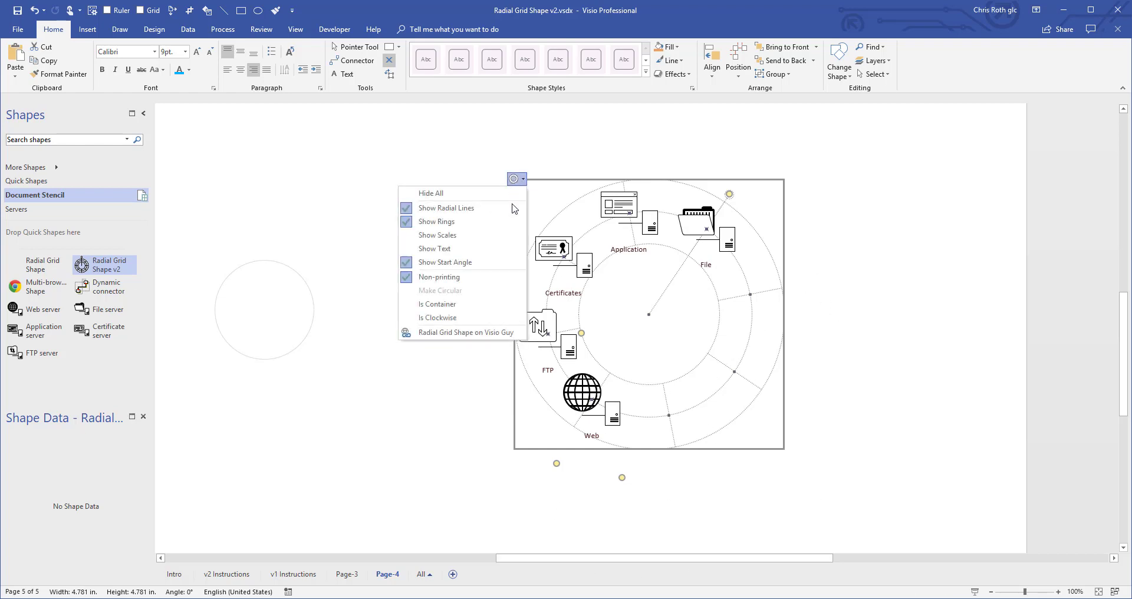
{"action": "left_click", "coordinate": [453, 255]}
{"action": "left_click", "coordinate": [514, 178]}
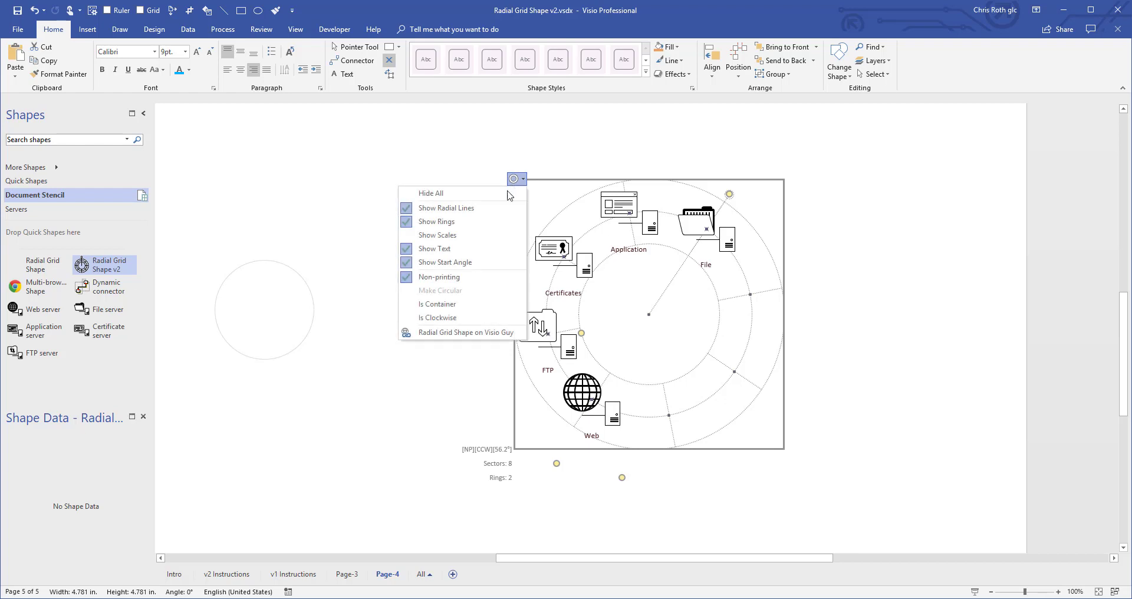
{"action": "left_click", "coordinate": [469, 235]}
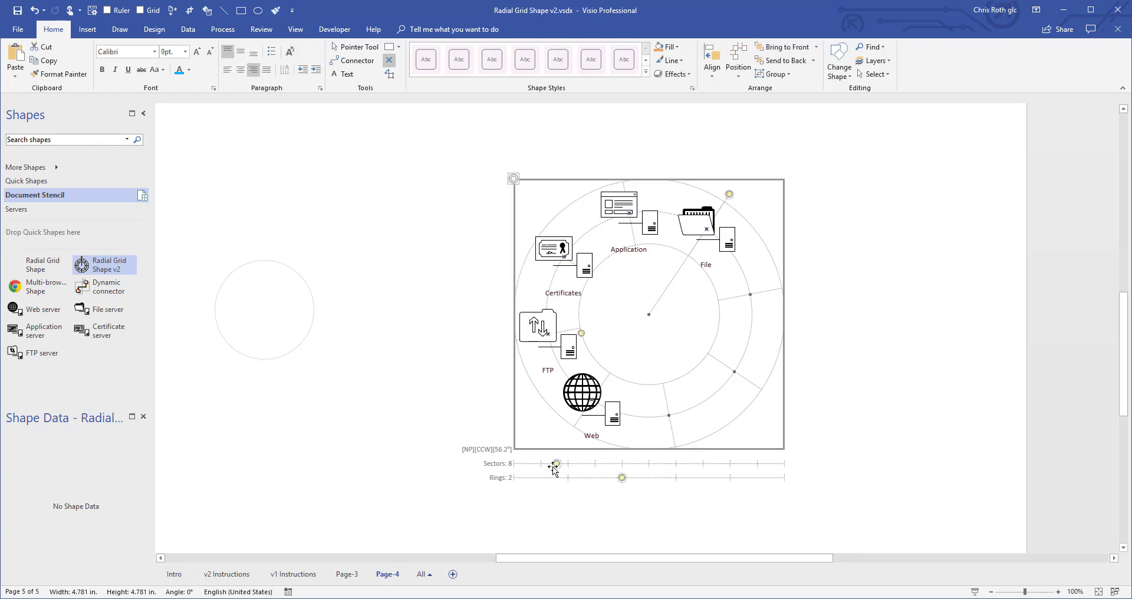
Step: Drag the Sectors handle from 8 to 5 so each server sits in its own sector
{"action": "left_click_drag", "start_coordinate": [556, 463], "coordinate": [546, 466]}
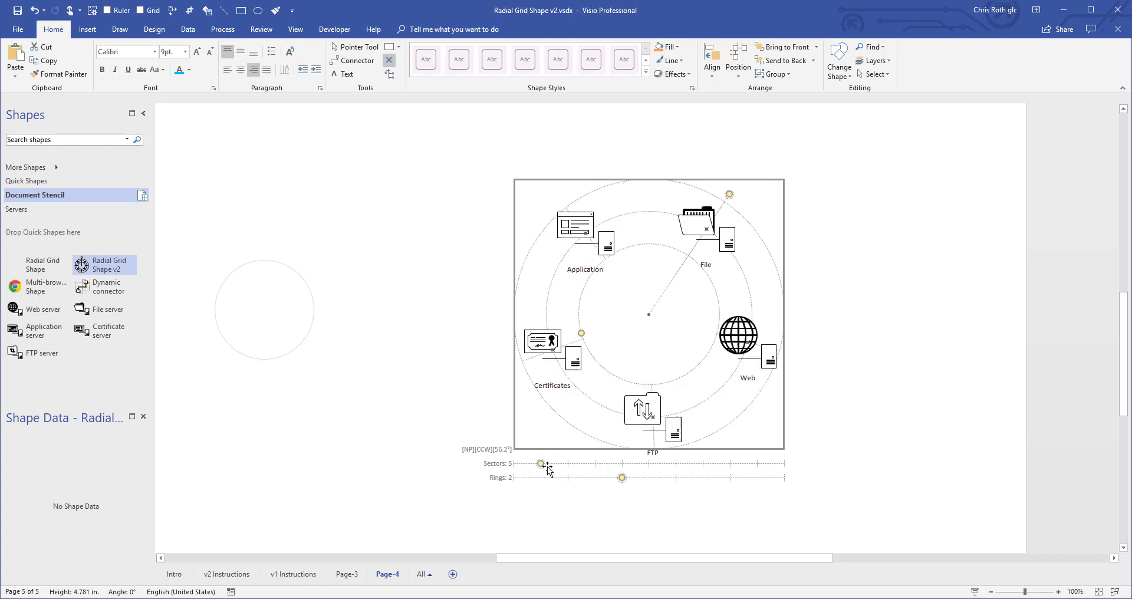
{"action": "left_click", "coordinate": [851, 431]}
{"action": "scroll", "coordinate": [784, 413], "scroll_direction": "up", "scroll_amount": 1}
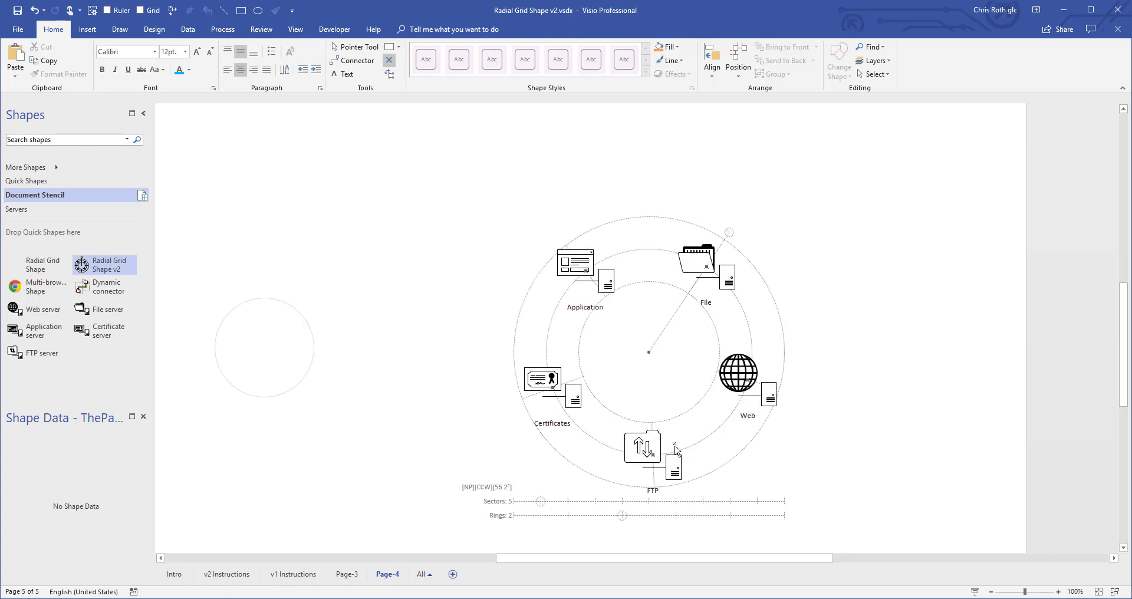
{"action": "scroll", "coordinate": [725, 402], "scroll_direction": "down", "scroll_amount": 1}
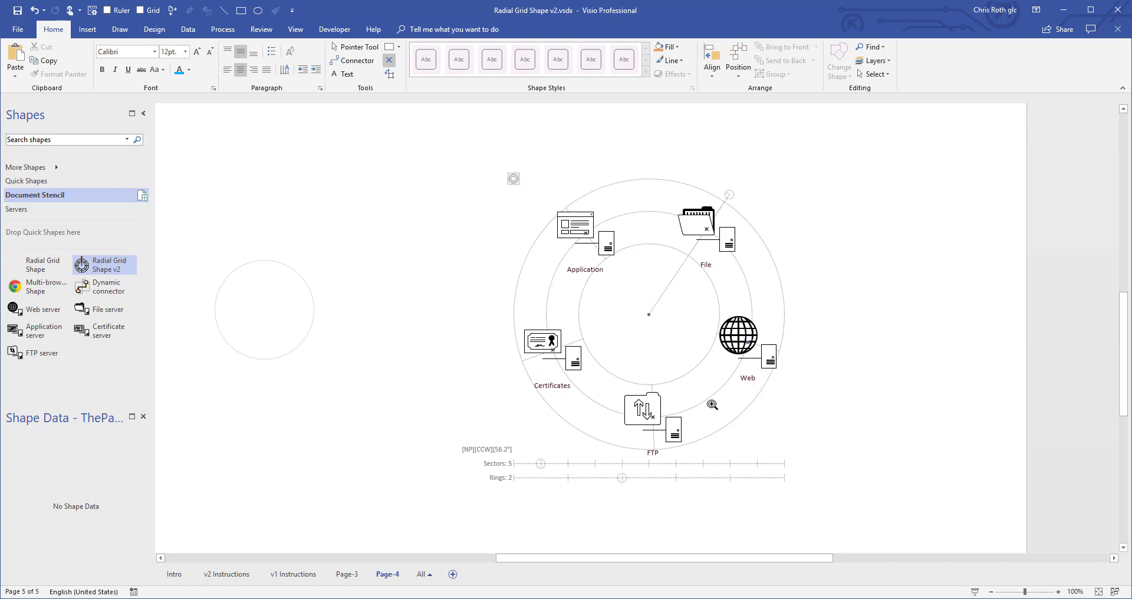
{"action": "scroll", "coordinate": [712, 404], "scroll_direction": "down", "scroll_amount": 2}
{"action": "scroll", "coordinate": [619, 389], "scroll_direction": "up", "scroll_amount": 2}
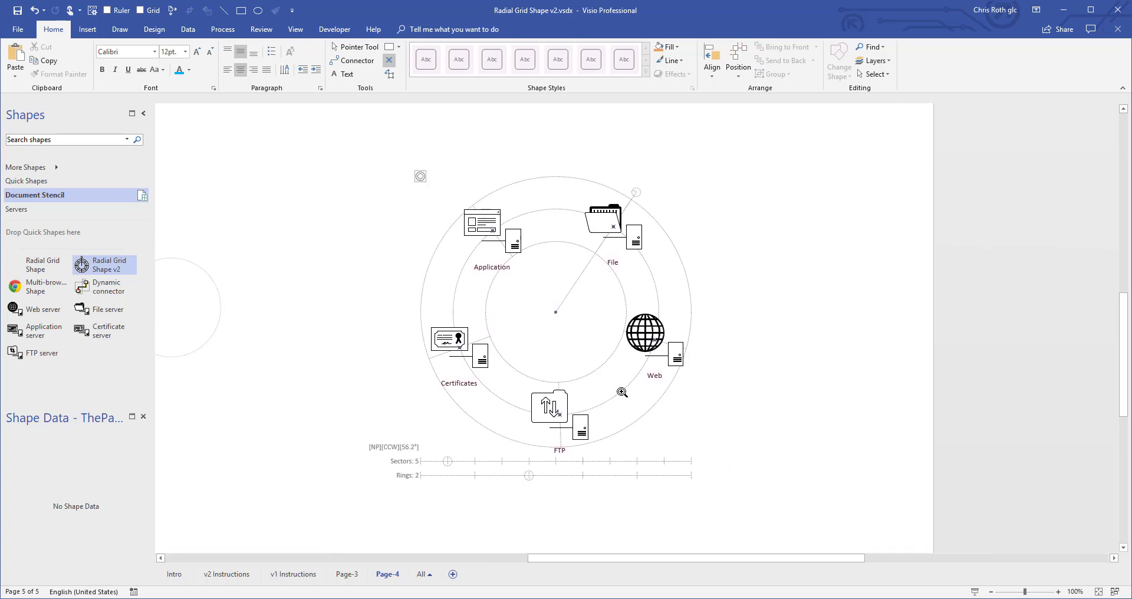
{"action": "right_click", "coordinate": [673, 246]}
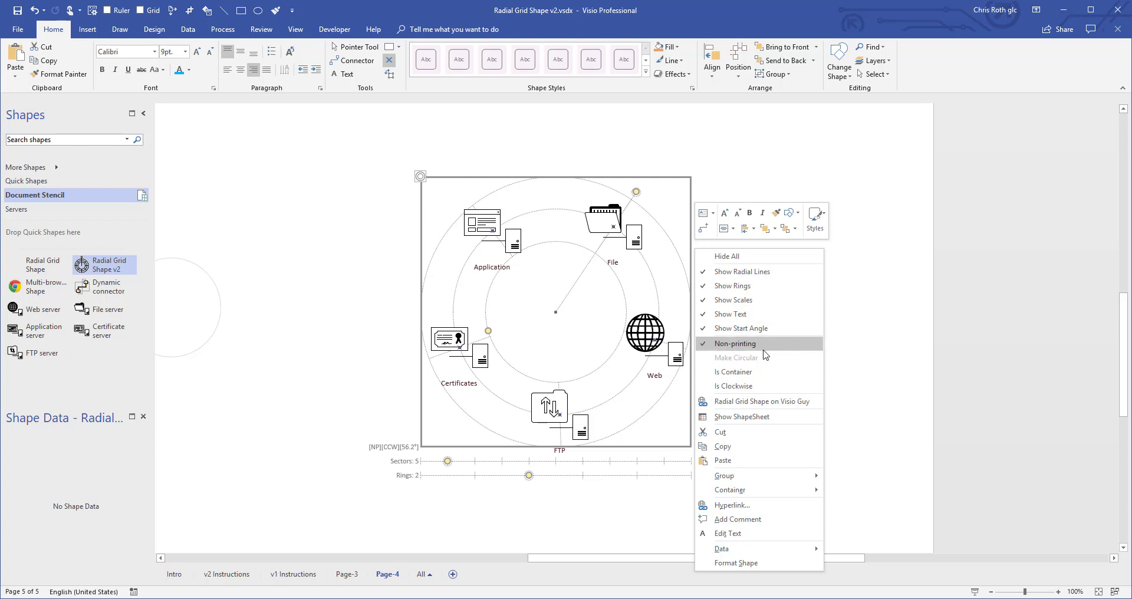
{"action": "left_click", "coordinate": [335, 300]}
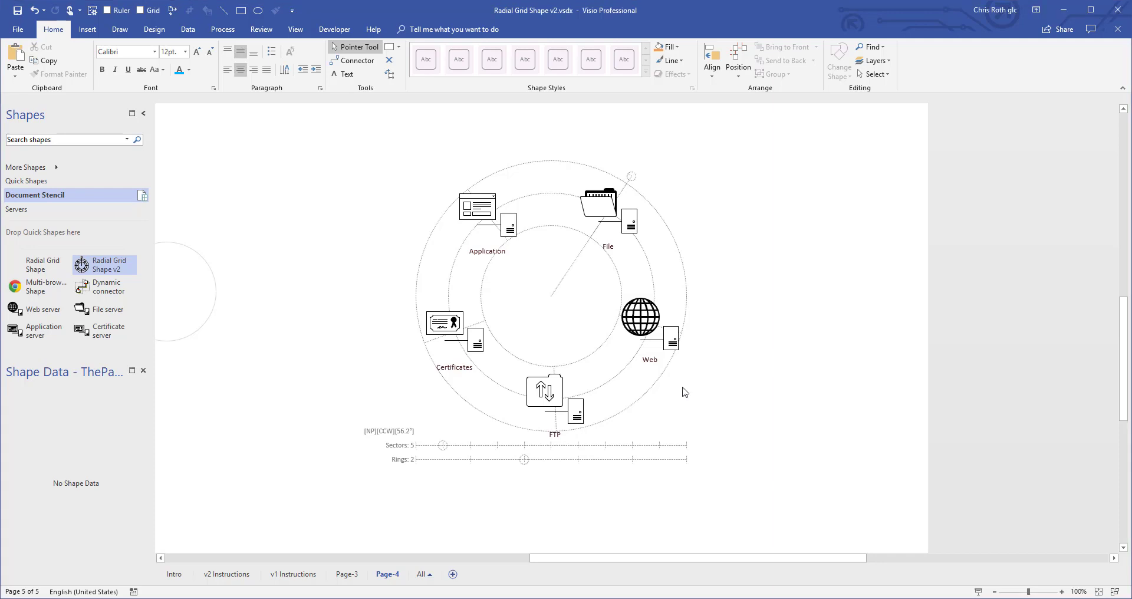
Step: Shift the server grid further left, then add a new page with a Radial Grid Shape v2
{"action": "left_click_drag", "start_coordinate": [630, 409], "coordinate": [413, 391]}
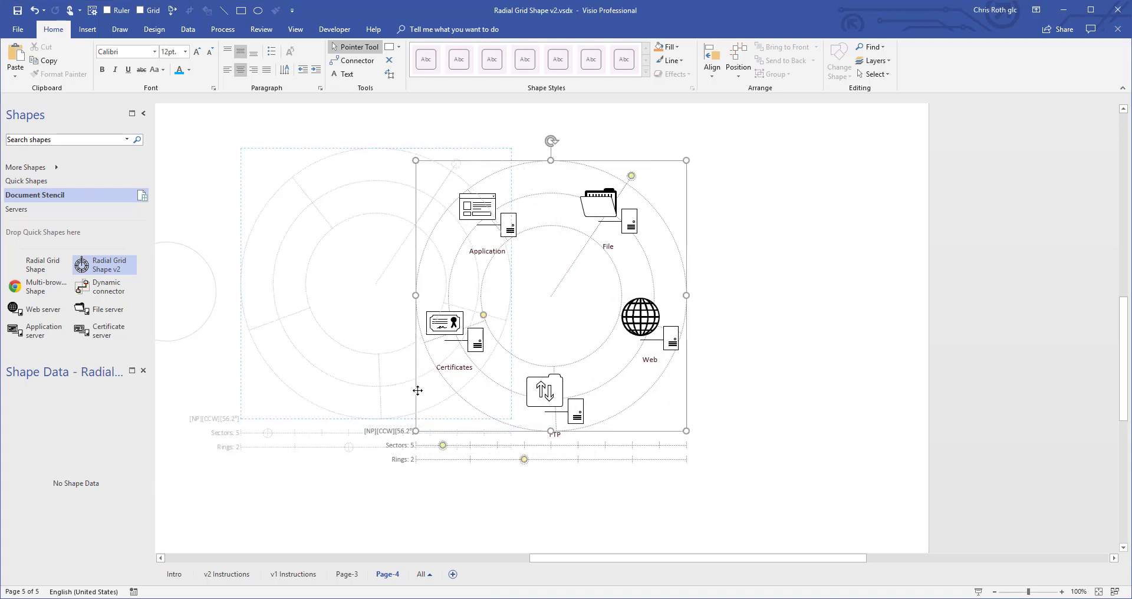
{"action": "left_click", "coordinate": [679, 248]}
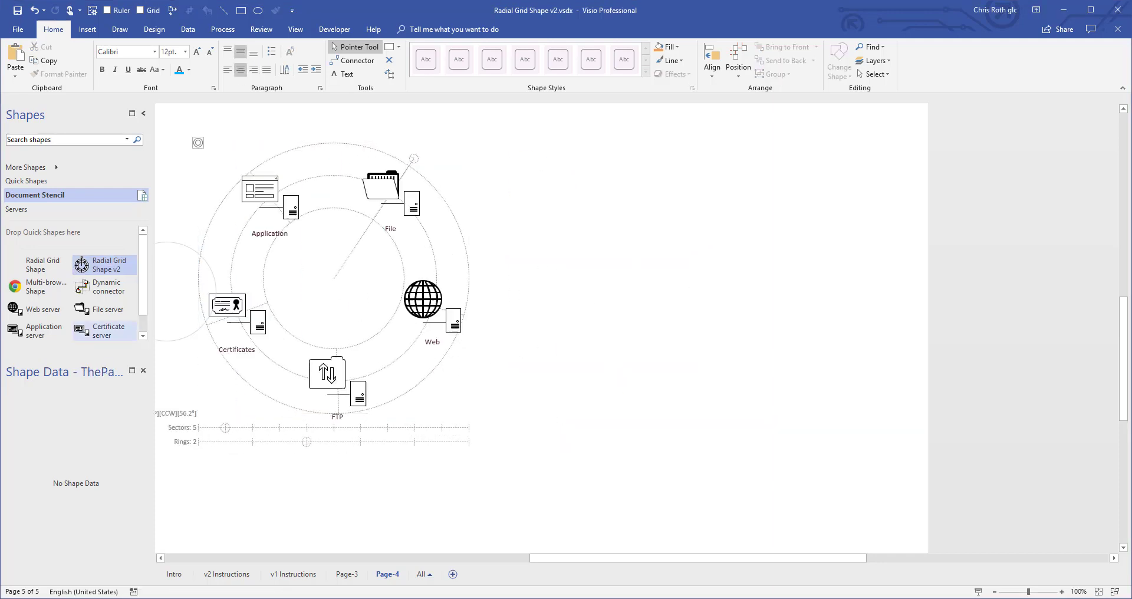
{"action": "left_click", "coordinate": [455, 576]}
{"action": "left_click_drag", "start_coordinate": [81, 272], "coordinate": [565, 304]}
Step: Set the grid to 18 sectors and 3 rings with a smaller centre and 117° start angle; add a Chrome shape
{"action": "scroll", "coordinate": [518, 316], "scroll_direction": "up", "scroll_amount": 3, "text": "ctrl"}
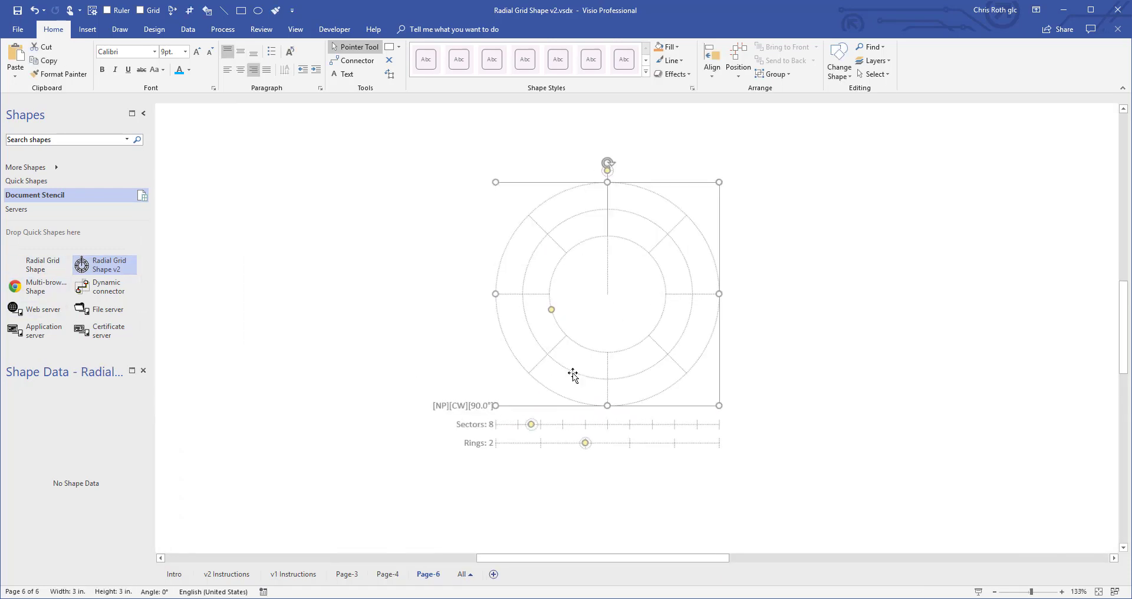
{"action": "left_click_drag", "start_coordinate": [531, 426], "coordinate": [645, 448]}
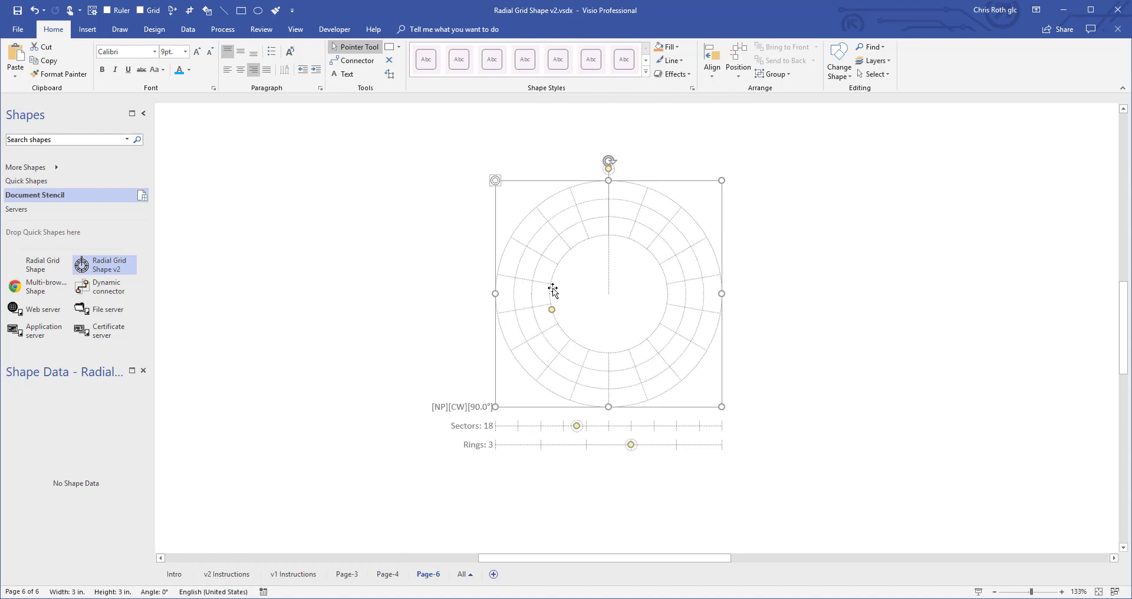
{"action": "left_click_drag", "start_coordinate": [552, 309], "coordinate": [571, 303]}
{"action": "left_click_drag", "start_coordinate": [610, 169], "coordinate": [552, 182]}
{"action": "left_click_drag", "start_coordinate": [20, 289], "coordinate": [778, 265]}
Step: Show the grid's connection points and glue a copy of the Chrome shape onto the grid
{"action": "left_click", "coordinate": [854, 368]}
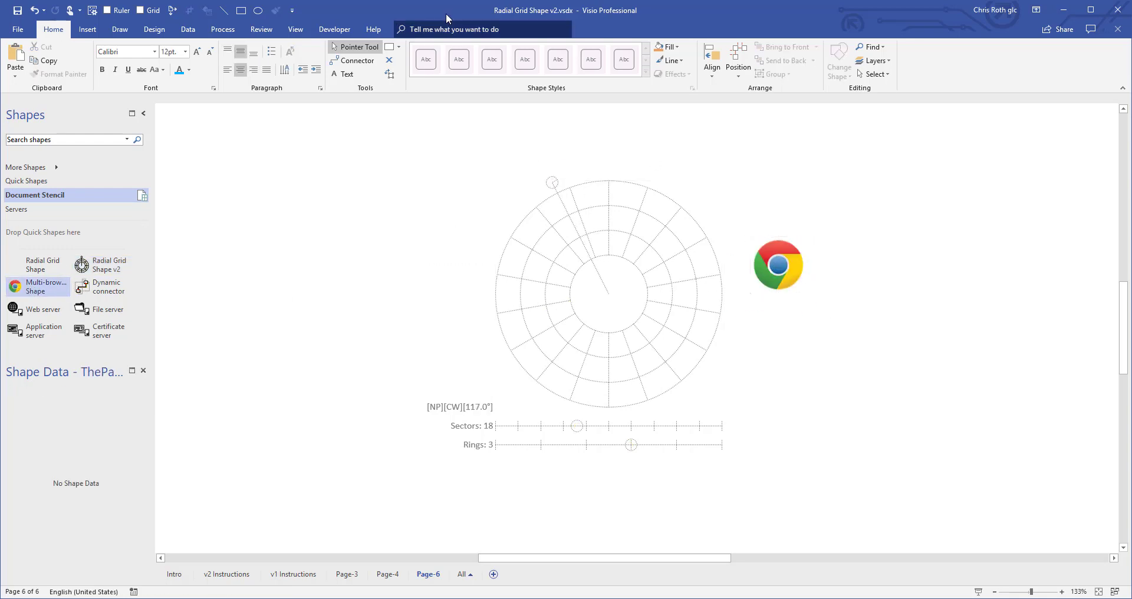
{"action": "left_click", "coordinate": [389, 59]}
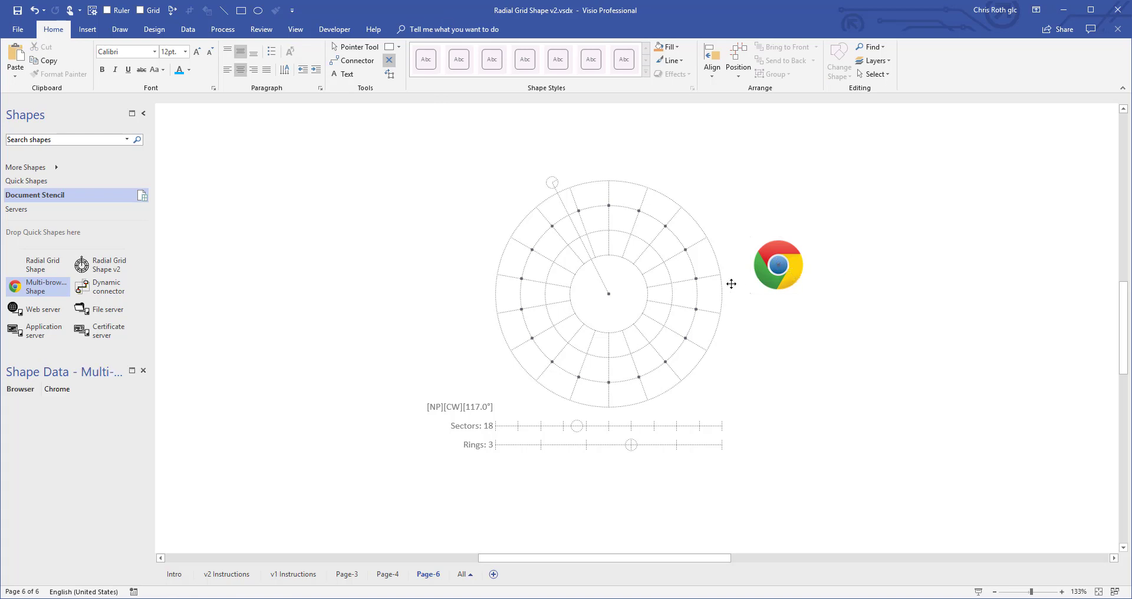
{"action": "left_click_drag", "start_coordinate": [778, 265], "coordinate": [841, 297]}
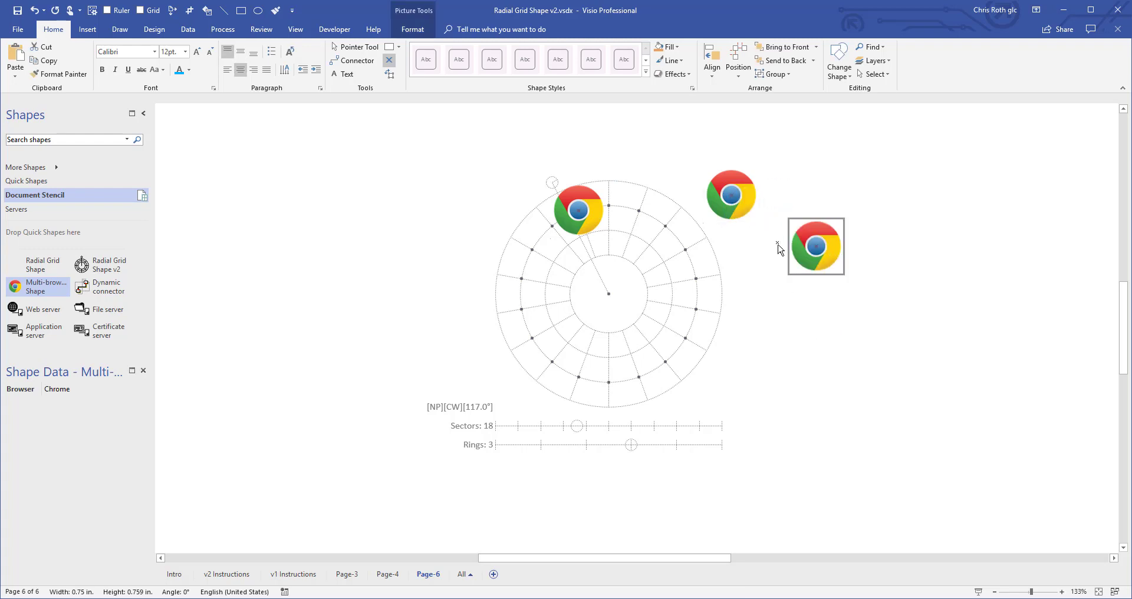
Step: Switch the two Chrome copies to Firefox and Safari and glue both onto the grid
{"action": "right_click", "coordinate": [744, 198]}
{"action": "left_click", "coordinate": [800, 223]}
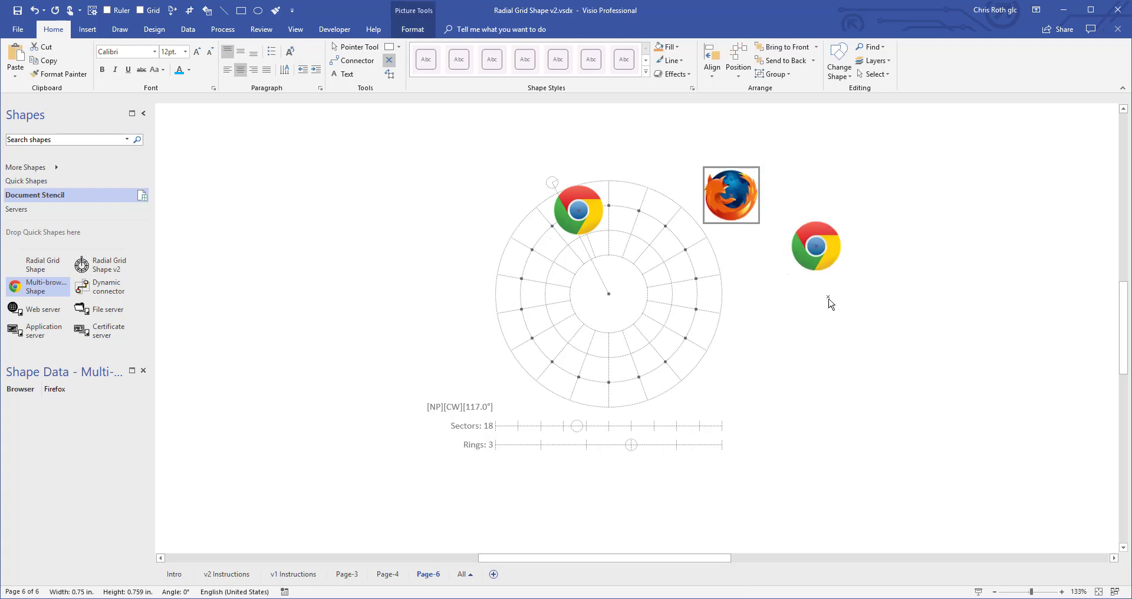
{"action": "left_click", "coordinate": [829, 300]}
{"action": "right_click", "coordinate": [796, 239]}
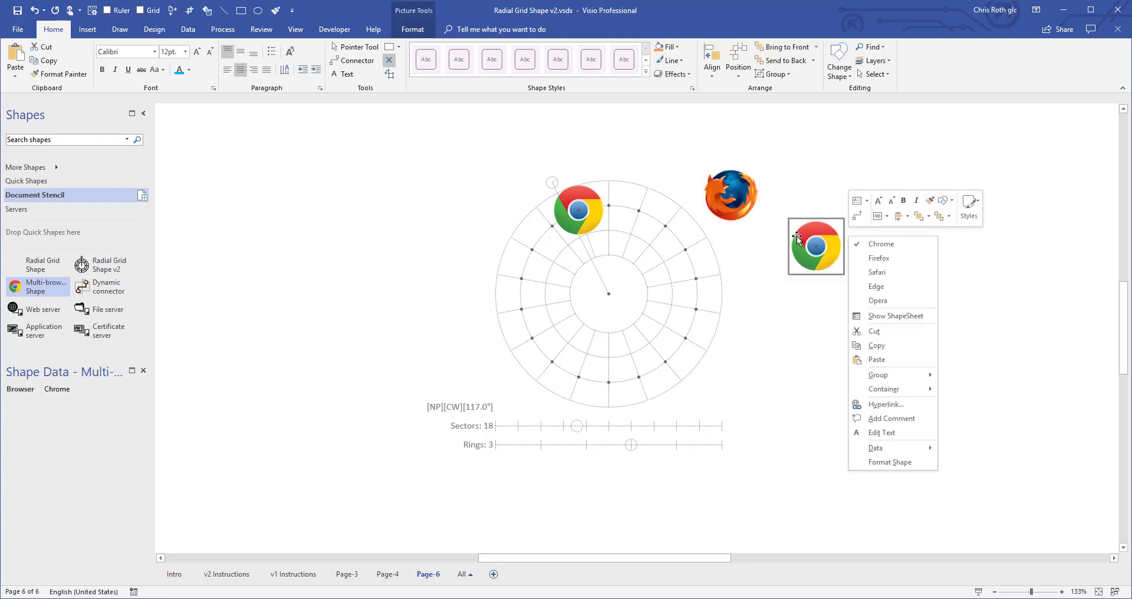
{"action": "left_click", "coordinate": [897, 277]}
{"action": "left_click_drag", "start_coordinate": [730, 183], "coordinate": [607, 195]}
{"action": "left_click_drag", "start_coordinate": [815, 247], "coordinate": [621, 213]}
Step: Change the grid to 10 sectors and move Chrome from the centre to the lower-right ring
{"action": "left_click_drag", "start_coordinate": [581, 424], "coordinate": [513, 425]}
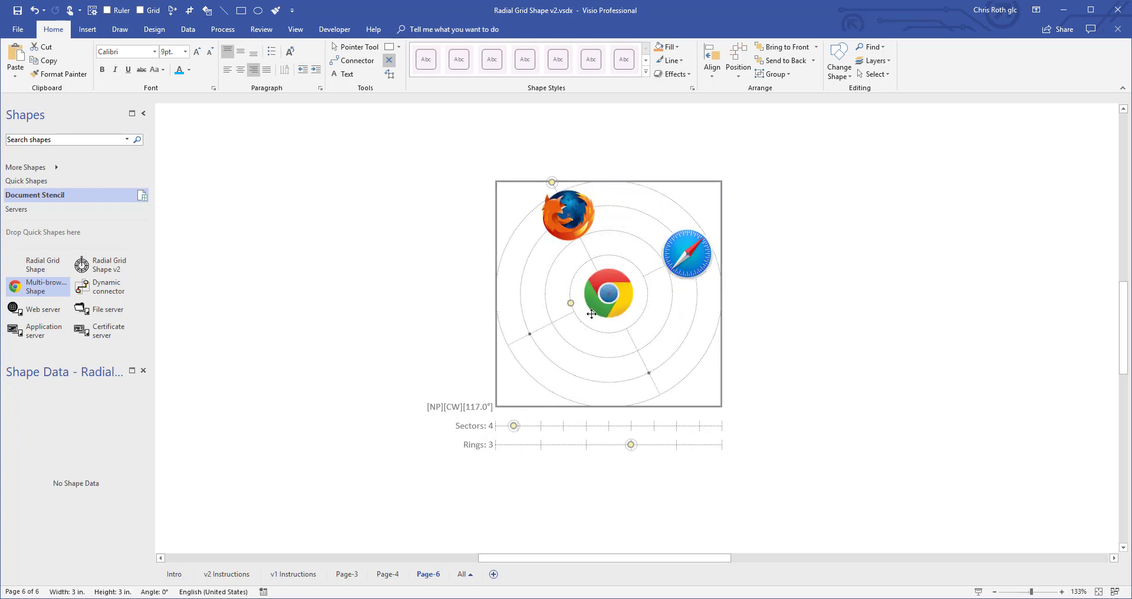
{"action": "left_click_drag", "start_coordinate": [599, 289], "coordinate": [638, 369]}
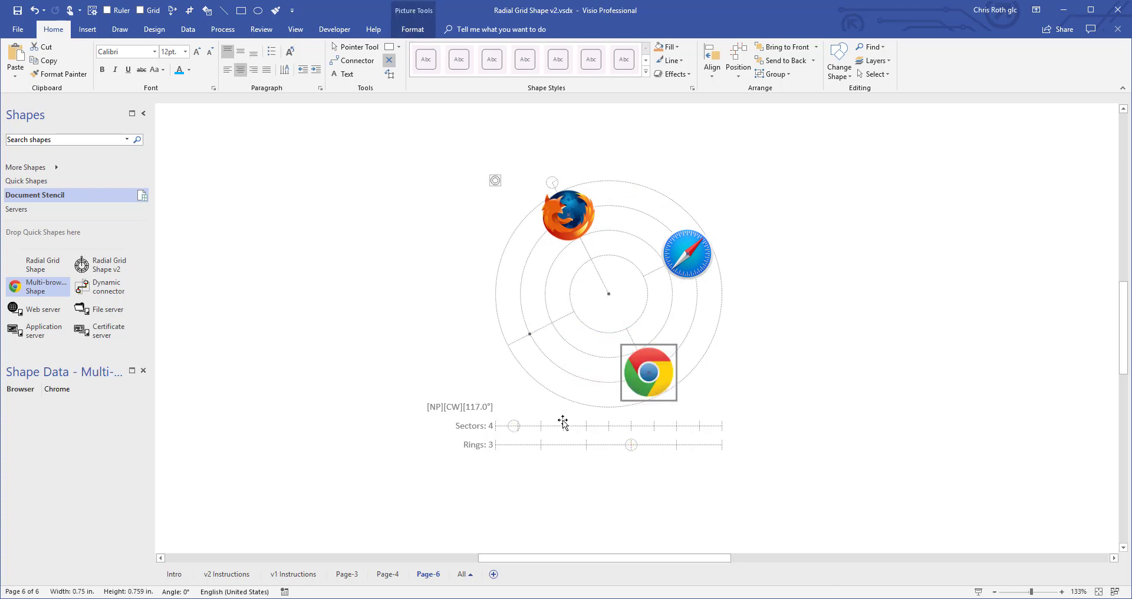
{"action": "left_click", "coordinate": [515, 425]}
{"action": "left_click_drag", "start_coordinate": [514, 425], "coordinate": [540, 431]}
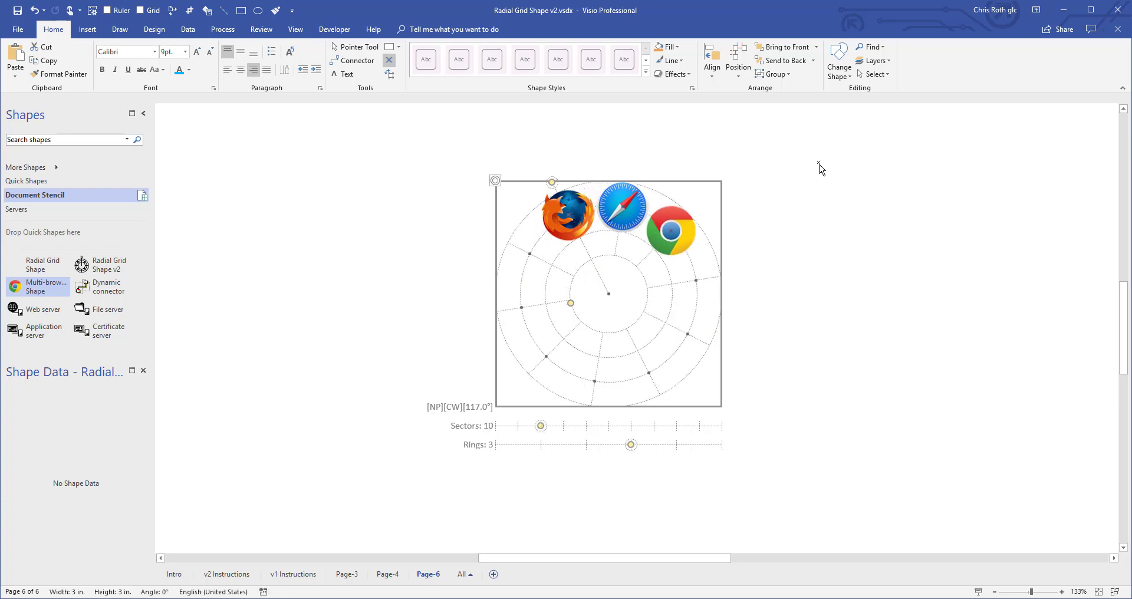